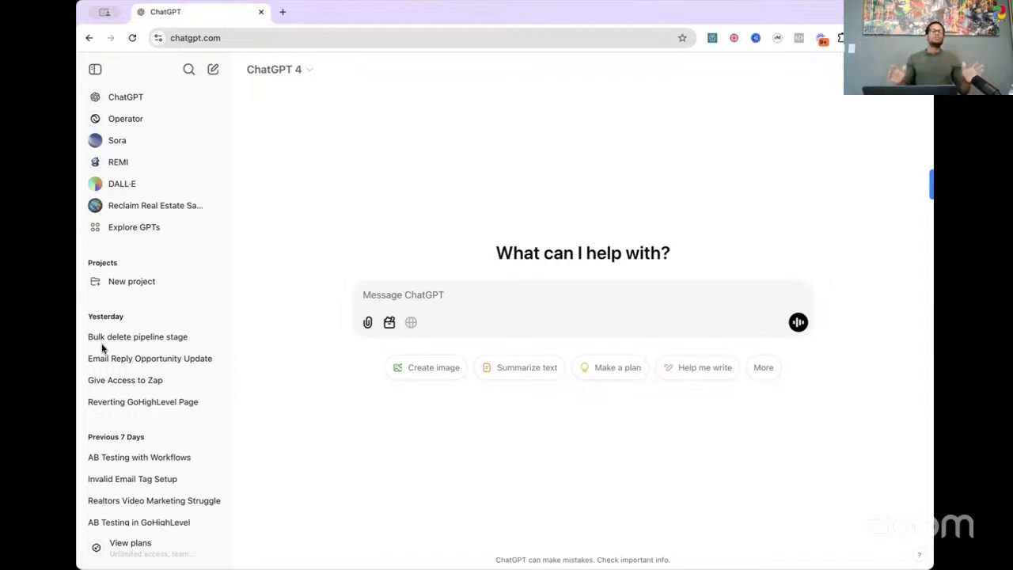
click(283, 12)
click(323, 33)
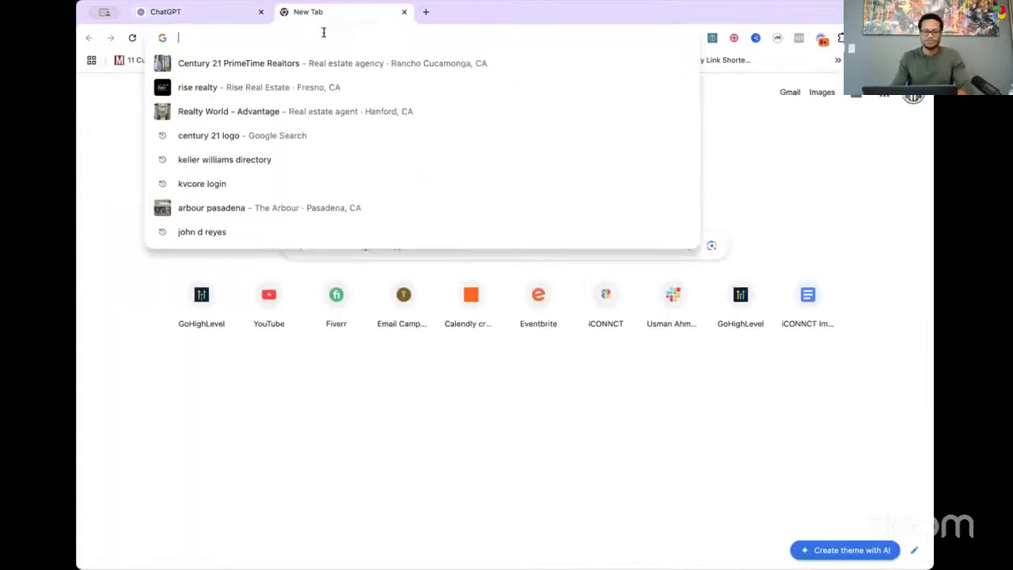
click(404, 12)
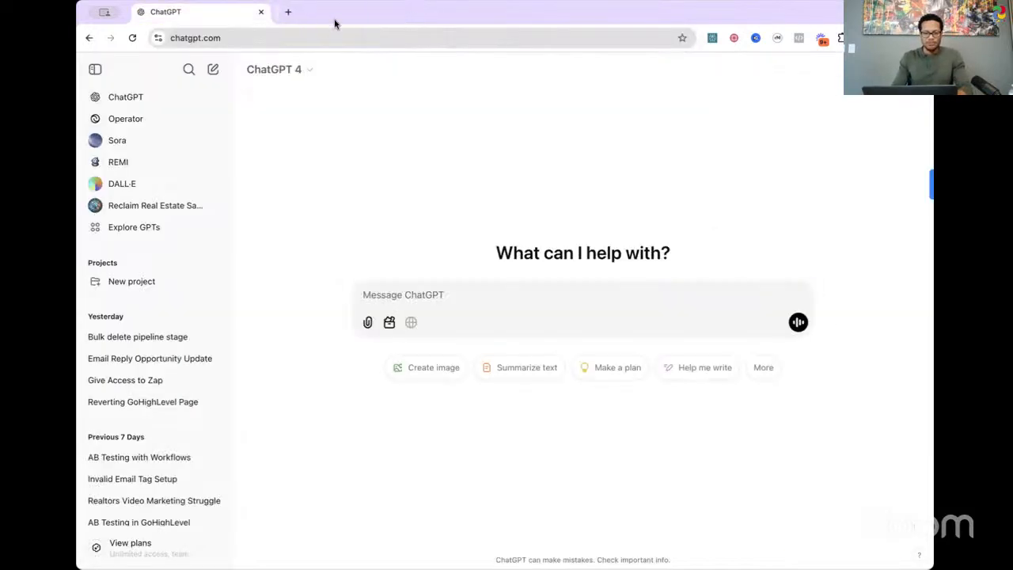
Step: Search Google in a new browser tab for "what are the laws to sending mass emails"
click(282, 13)
click(303, 35)
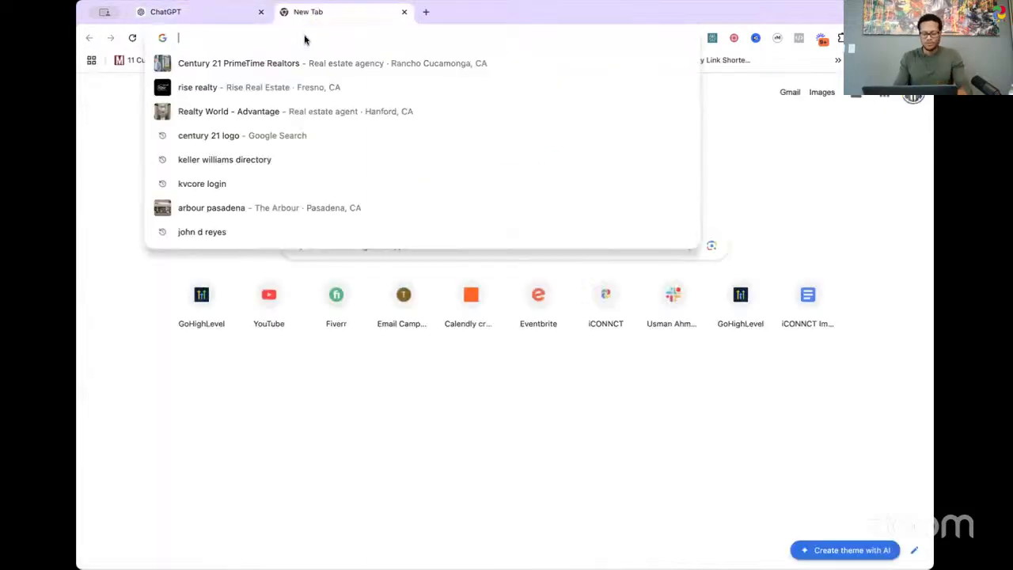
text(can)
key(BackSpace)
key(BackSpace)
key(BackSpace)
key(BackSpace)
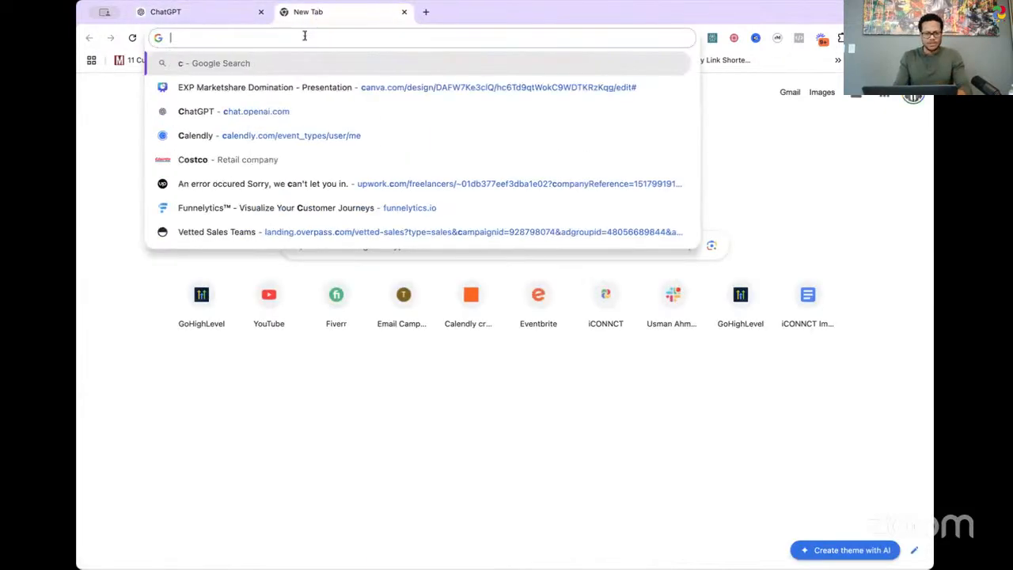
key(Escape)
text(wha)
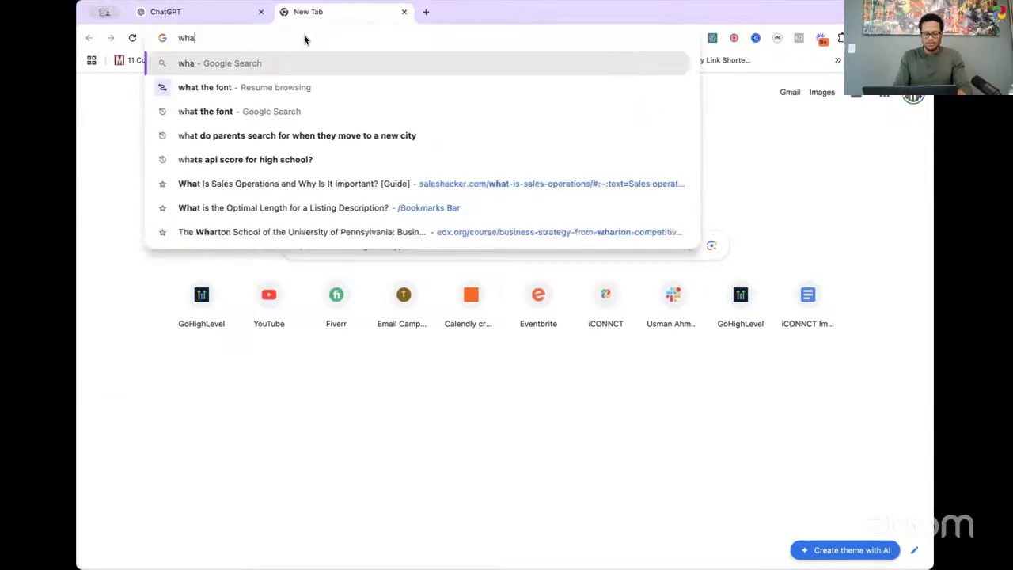
text(t is the canpa)
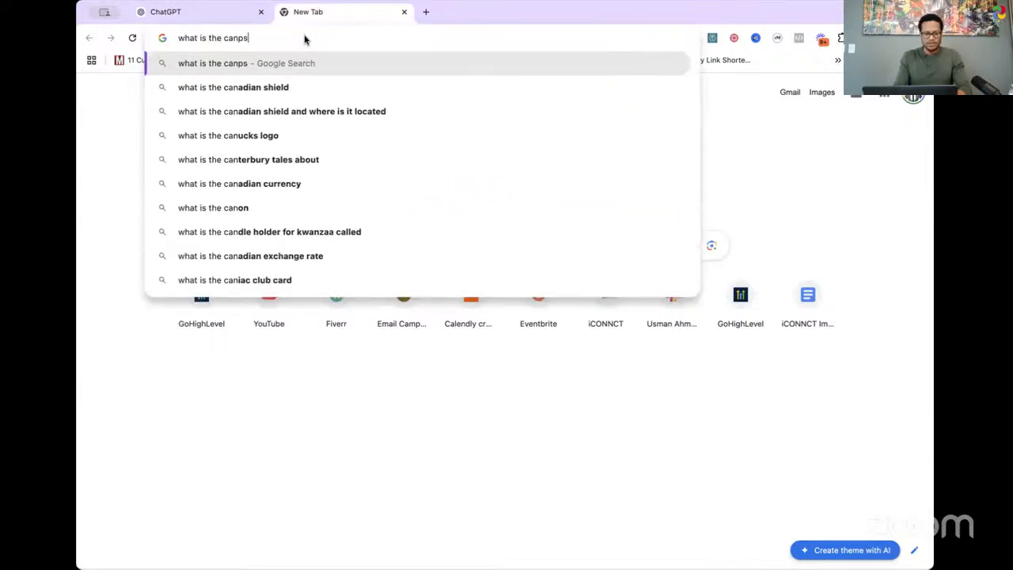
key(BackSpace)
key(BackSpace)
key(BackSpace)
key(BackSpace)
key(BackSpace)
key(BackSpace)
key(BackSpace)
key(BackSpace)
key(BackSpace)
key(BackSpace)
key(BackSpace)
key(BackSpace)
key(BackSpace)
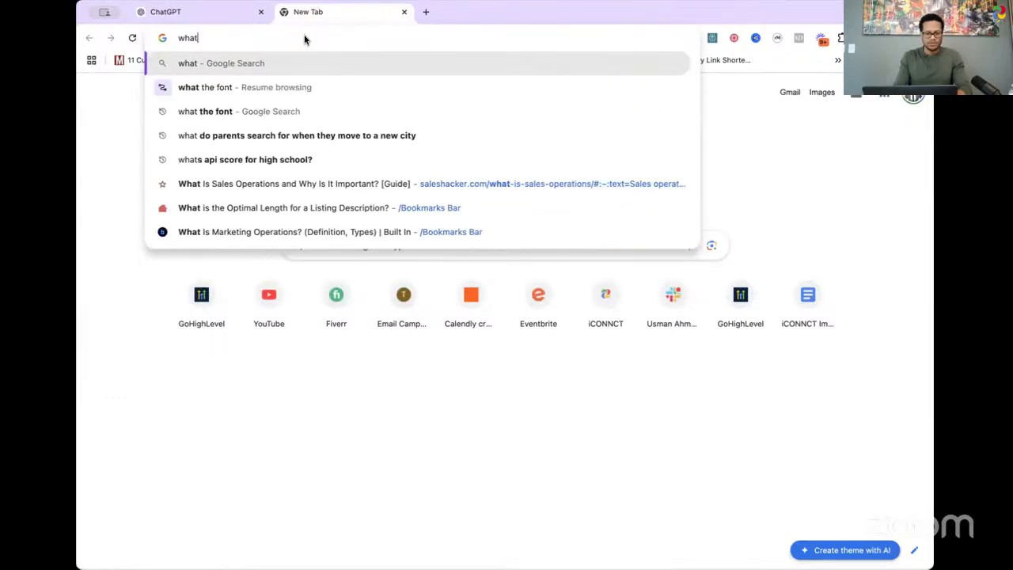
text(are the laws to )
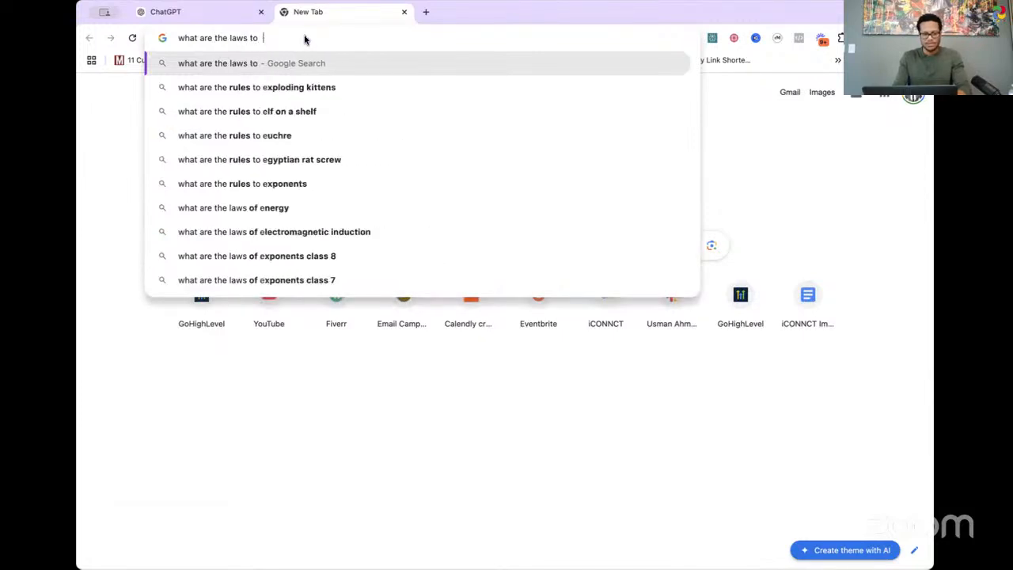
text(sending mass emails)
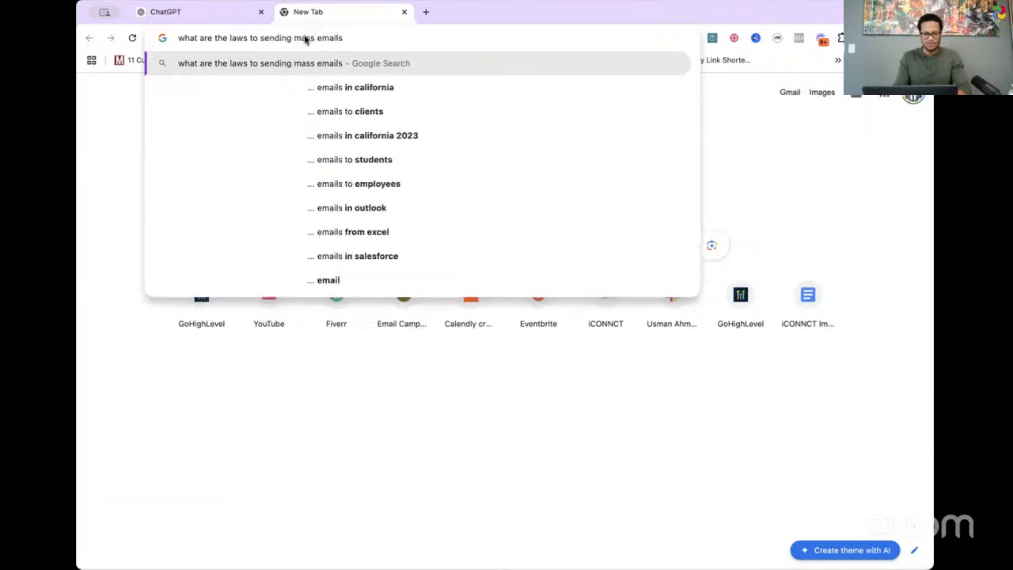
key(Return)
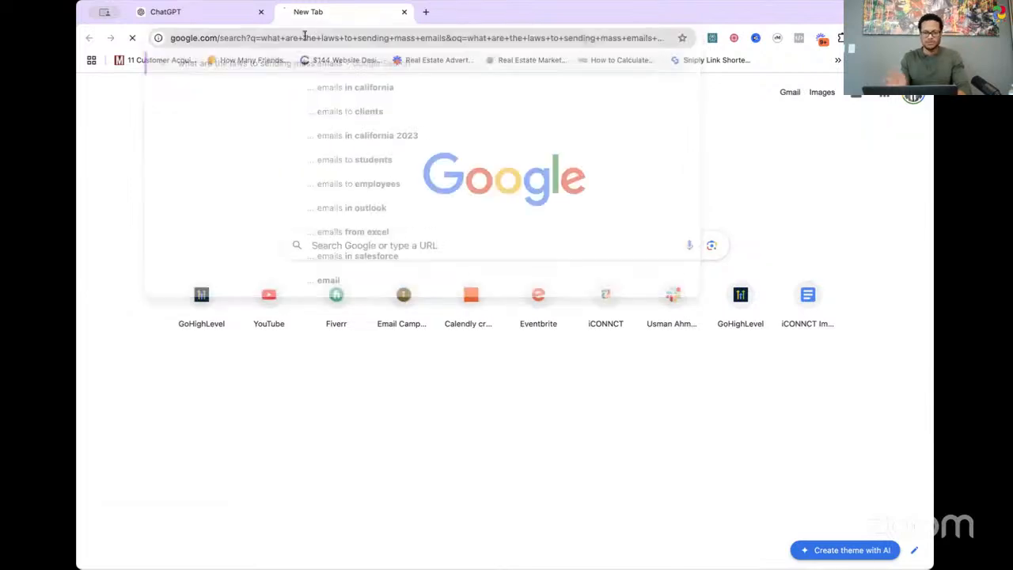
Step: Open the Federal Trade Commission's "CAN-SPAM Act: A Compliance Guide for Business" from the search results and review its introduction and main requirements
scroll(479, 290, down, 2)
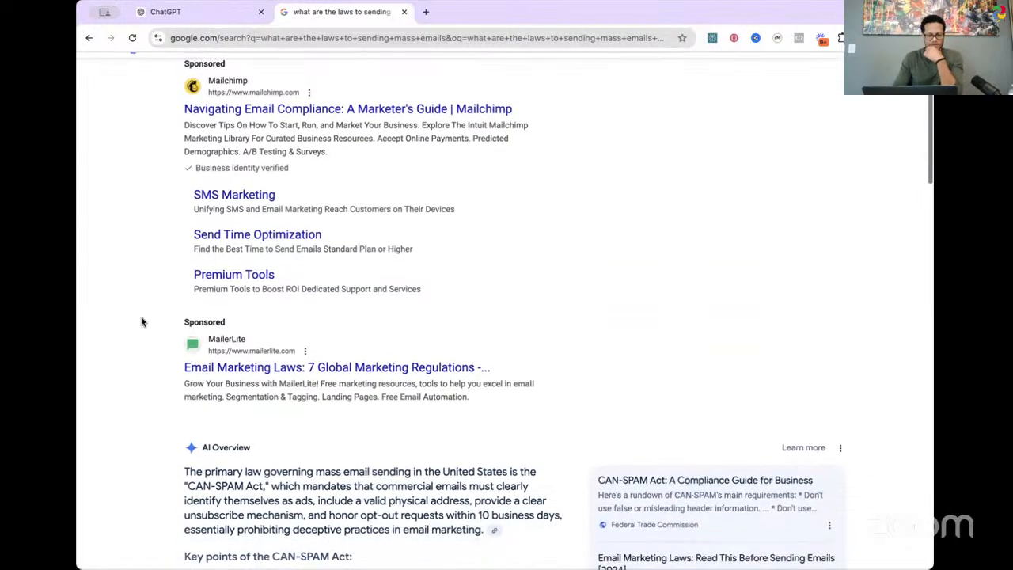
scroll(486, 285, down, 4)
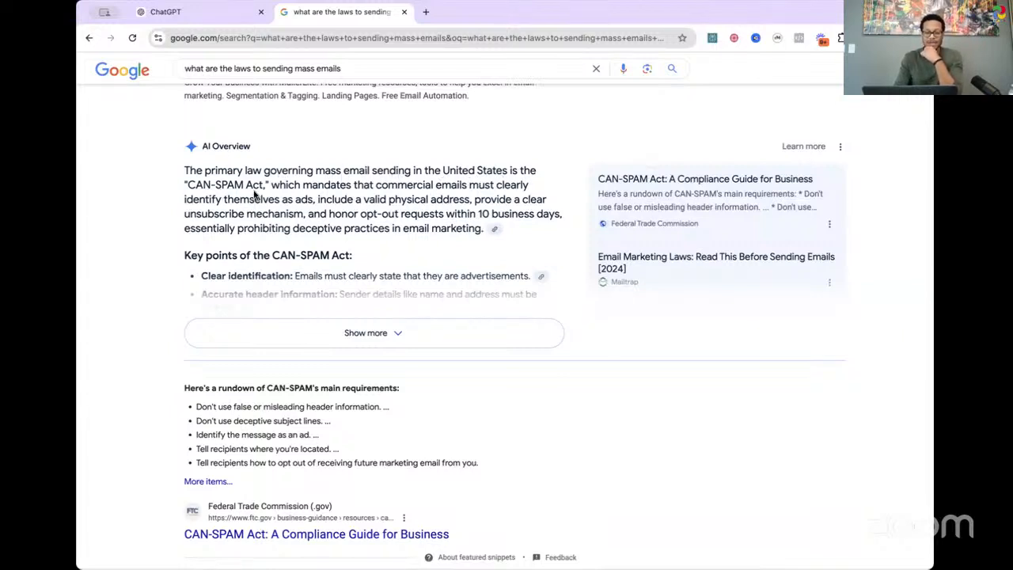
scroll(420, 283, down, 3)
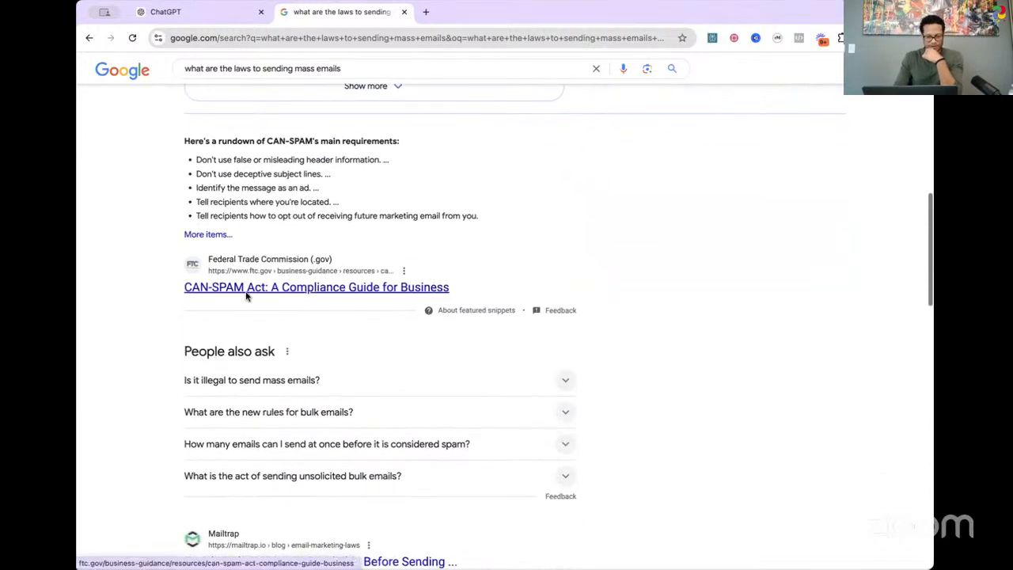
click(291, 291)
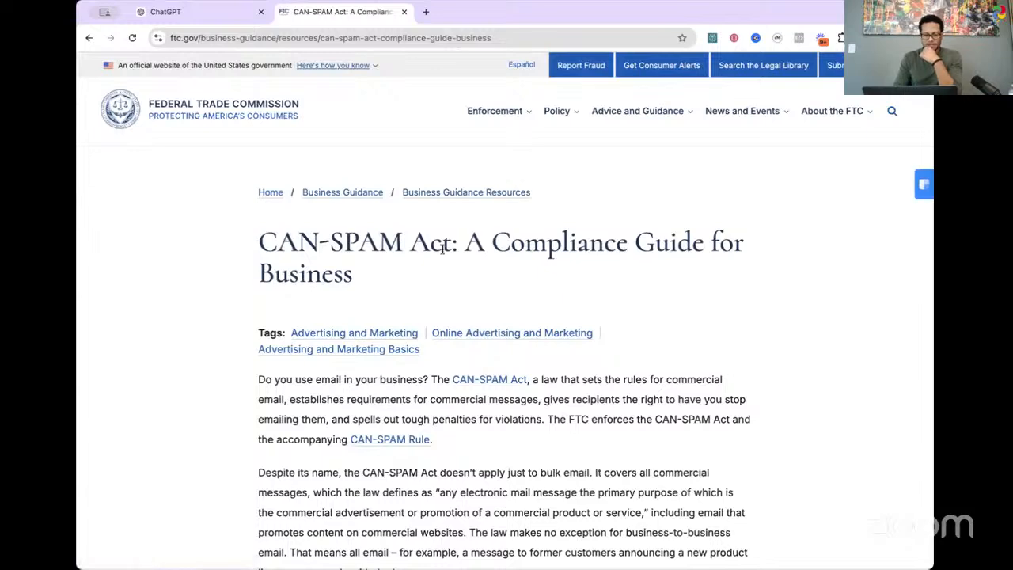
scroll(672, 289, down, 1)
scroll(671, 289, down, 4)
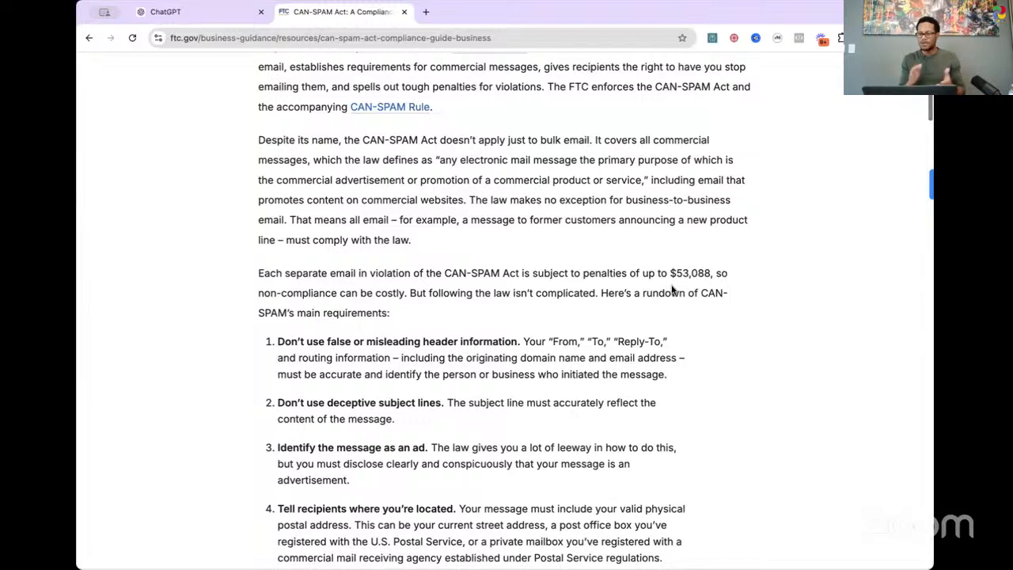
scroll(672, 289, up, 3)
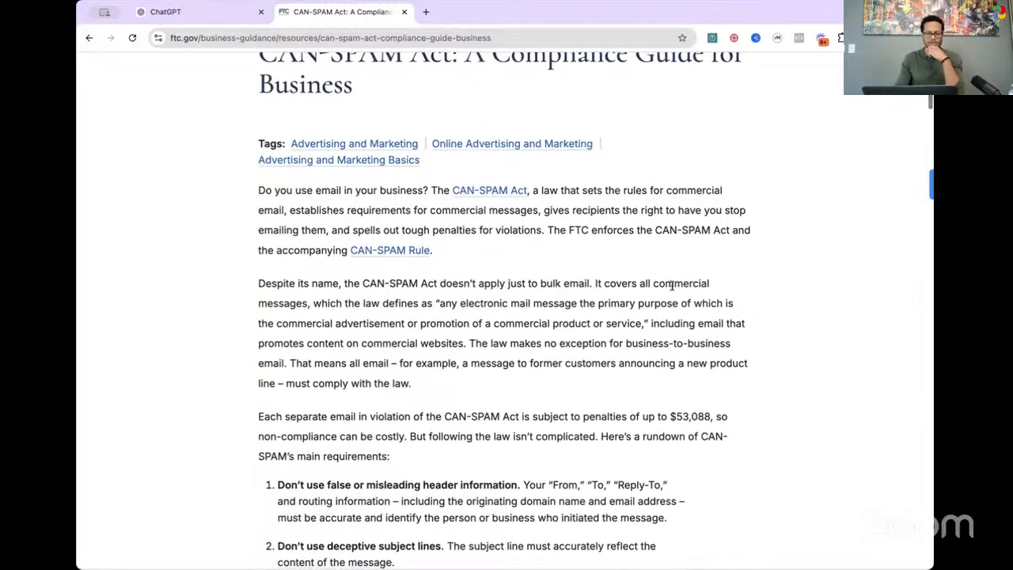
scroll(672, 290, down, 2)
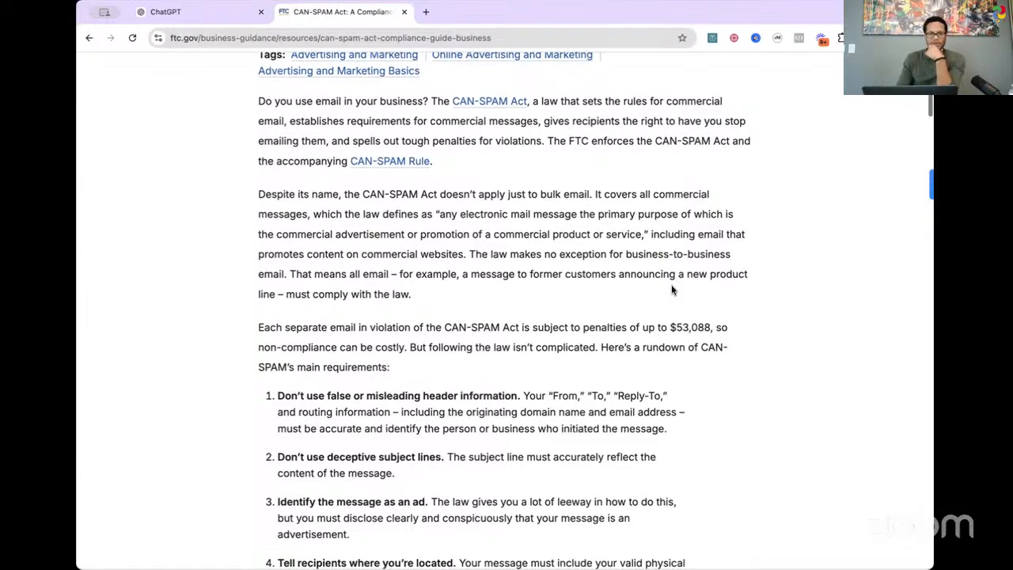
scroll(672, 290, down, 2)
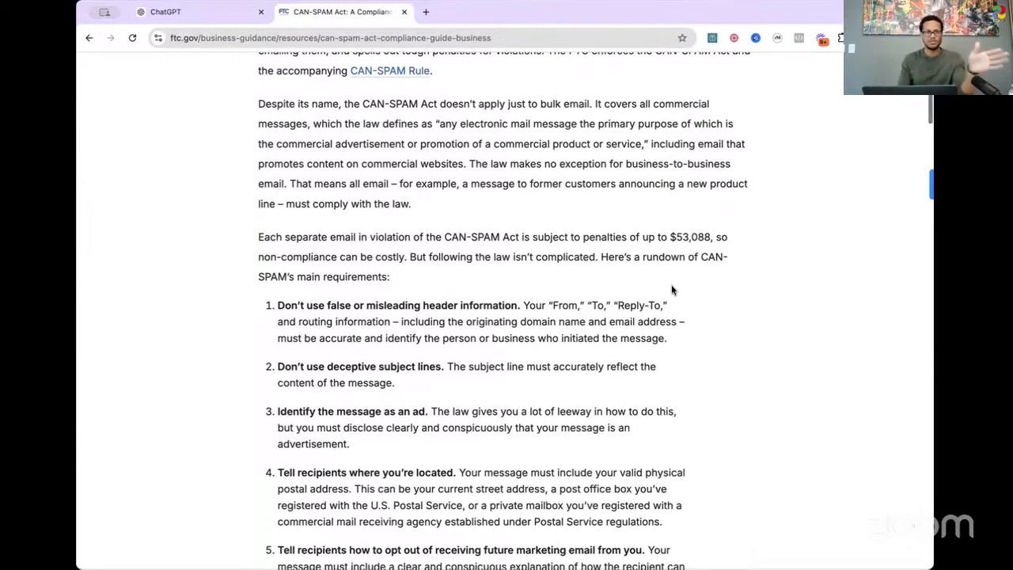
scroll(594, 362, up, 5)
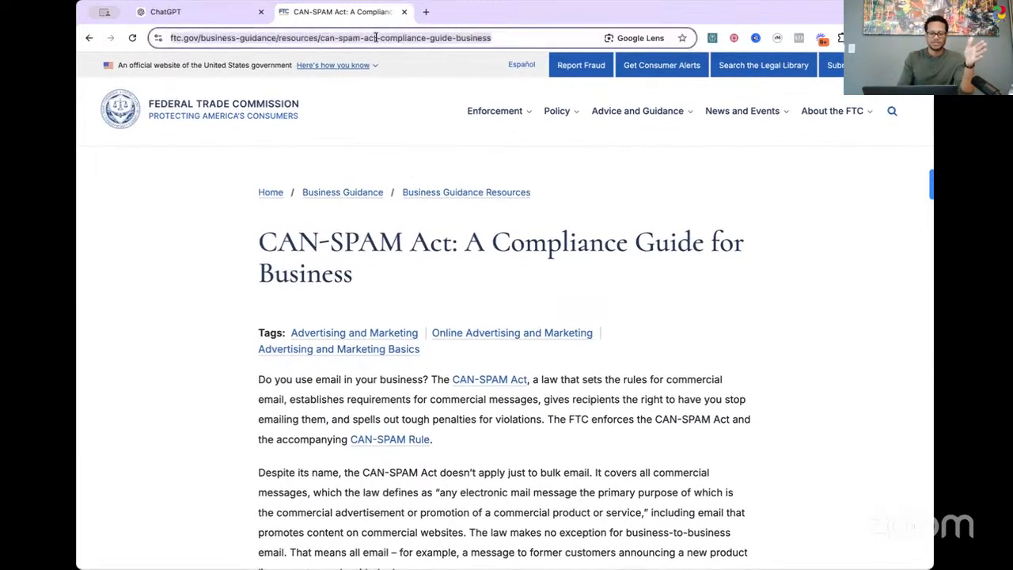
Step: Switch back to ChatGPT and start a prompt with "I want you to act as my email marketing strategist and sales copywriter."
click(198, 14)
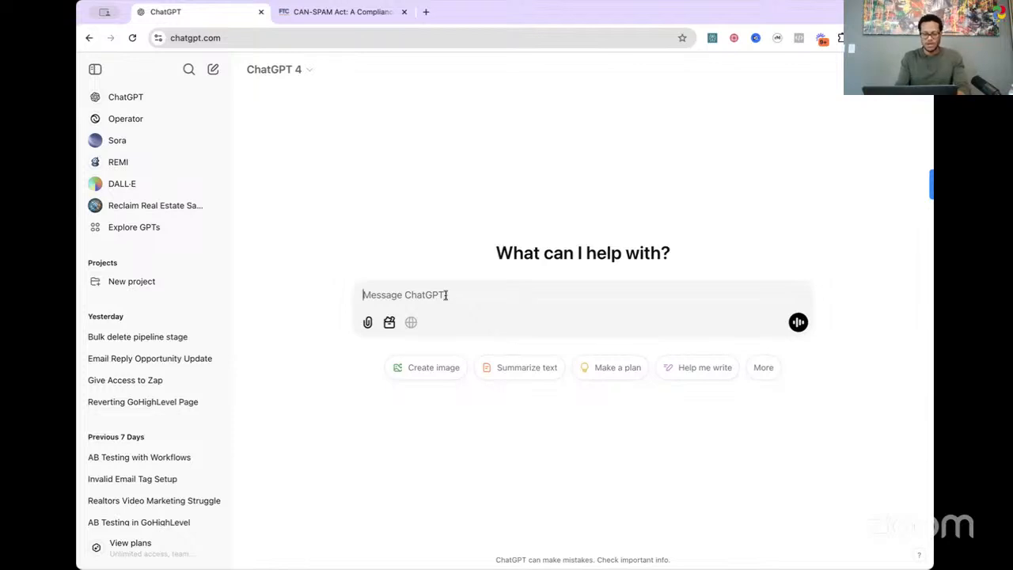
text(I want you )
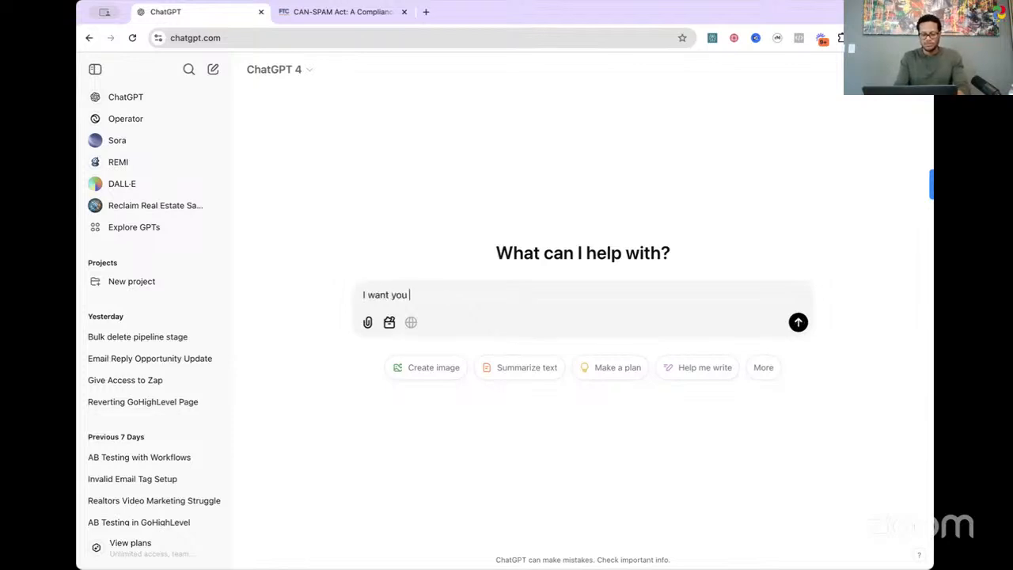
text(to act as my )
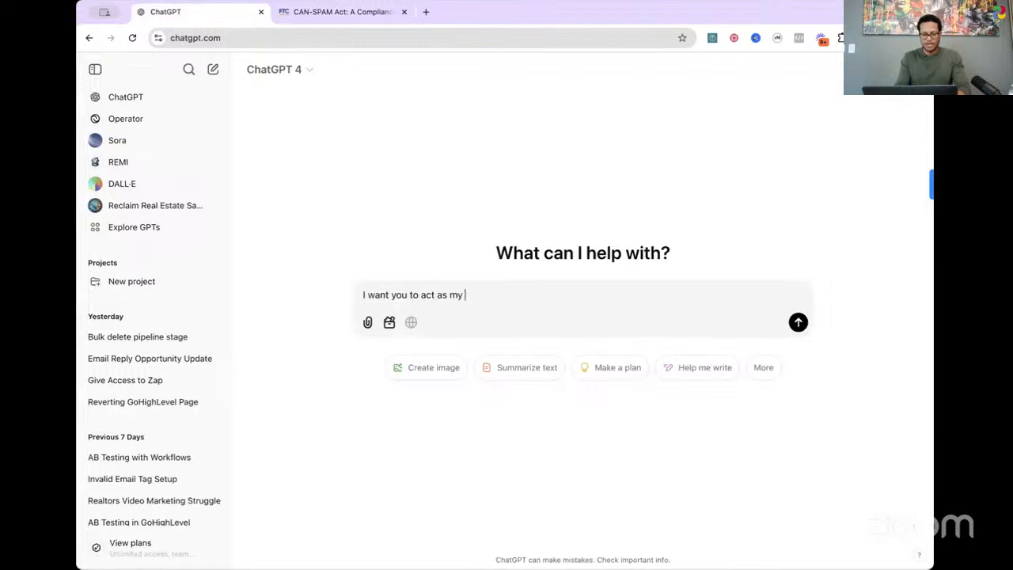
text(email marketing )
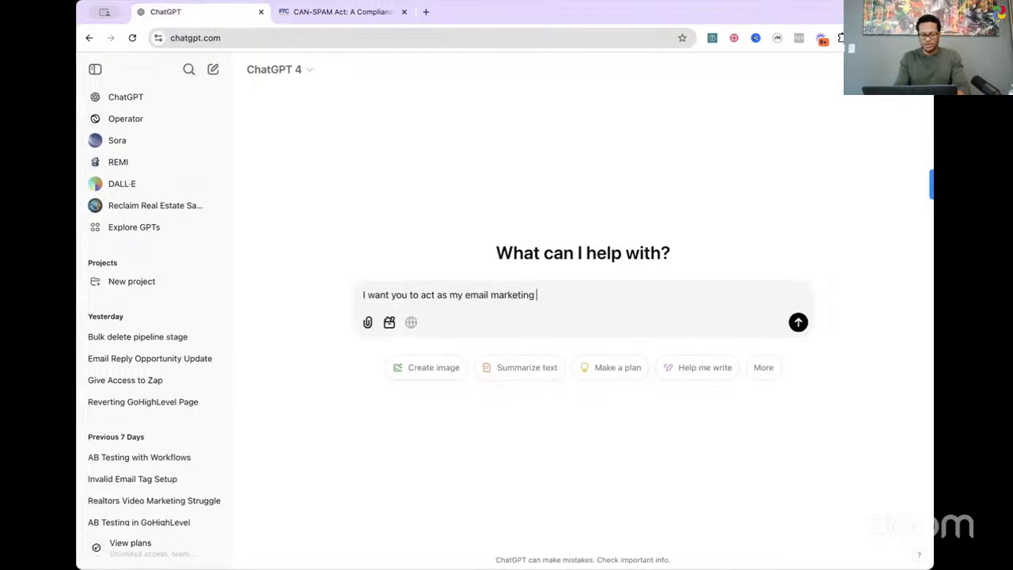
text(strategi)
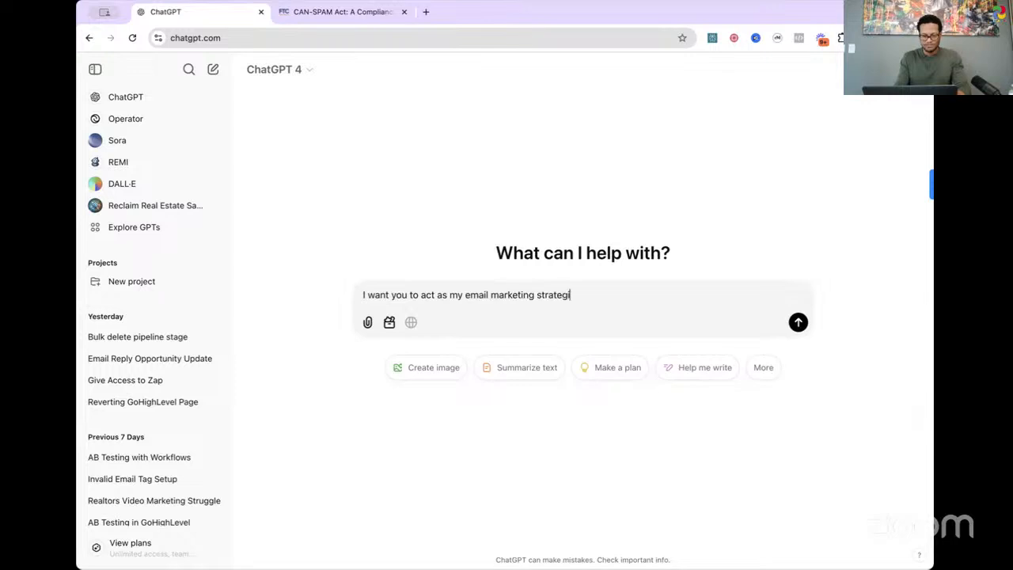
text(st an)
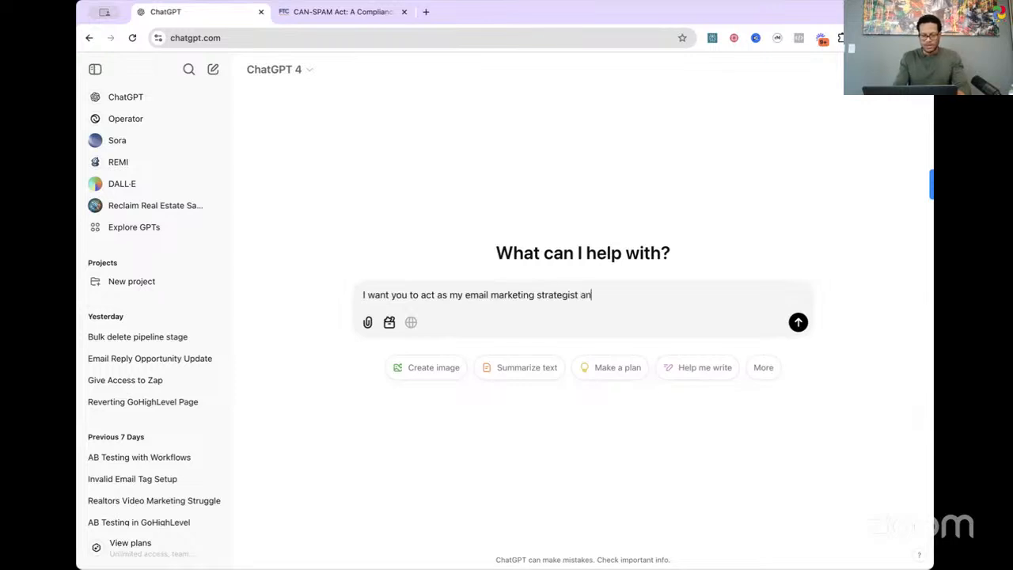
text(d sales cipy)
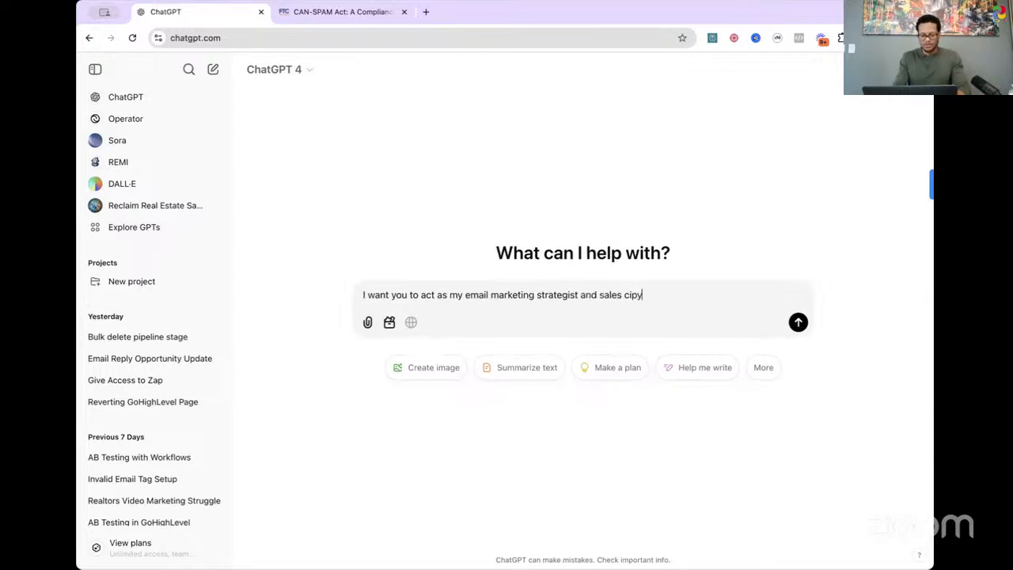
text(writer)
key(BackSpace)
key(BackSpace)
key(BackSpace)
key(BackSpace)
key(BackSpace)
key(BackSpace)
key(BackSpace)
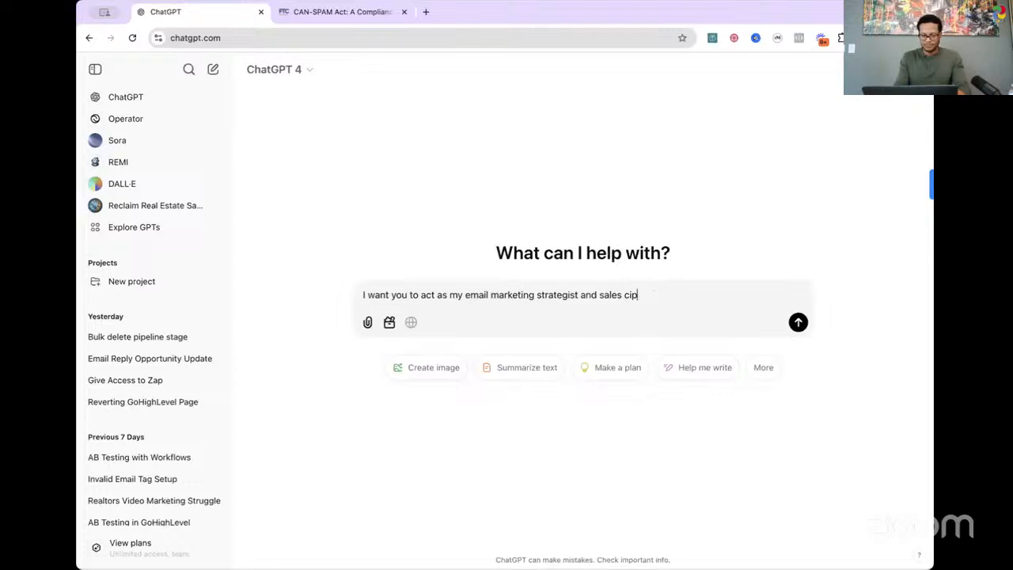
key(BackSpace)
key(BackSpace)
text(opywriter.)
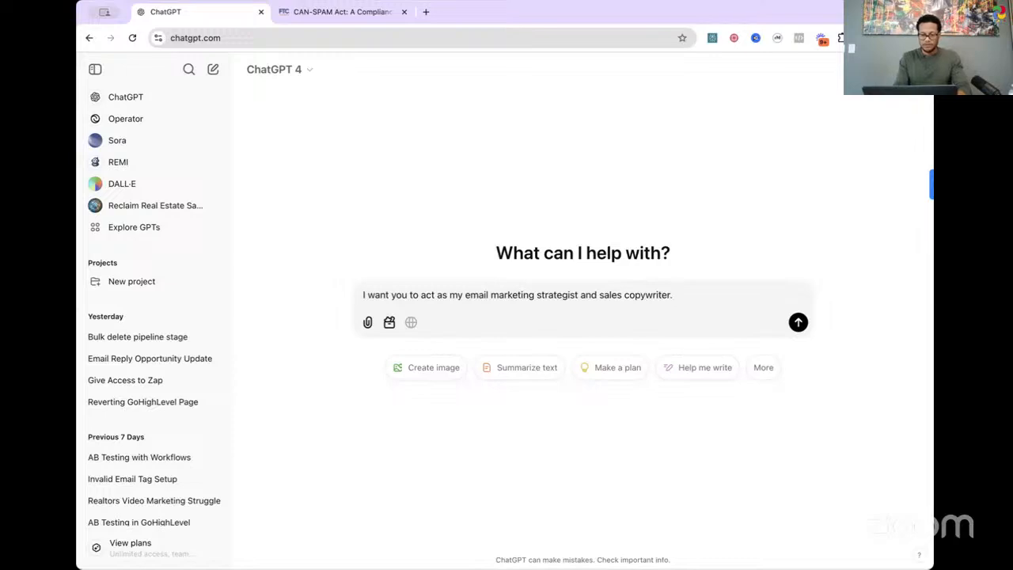
text( But first )
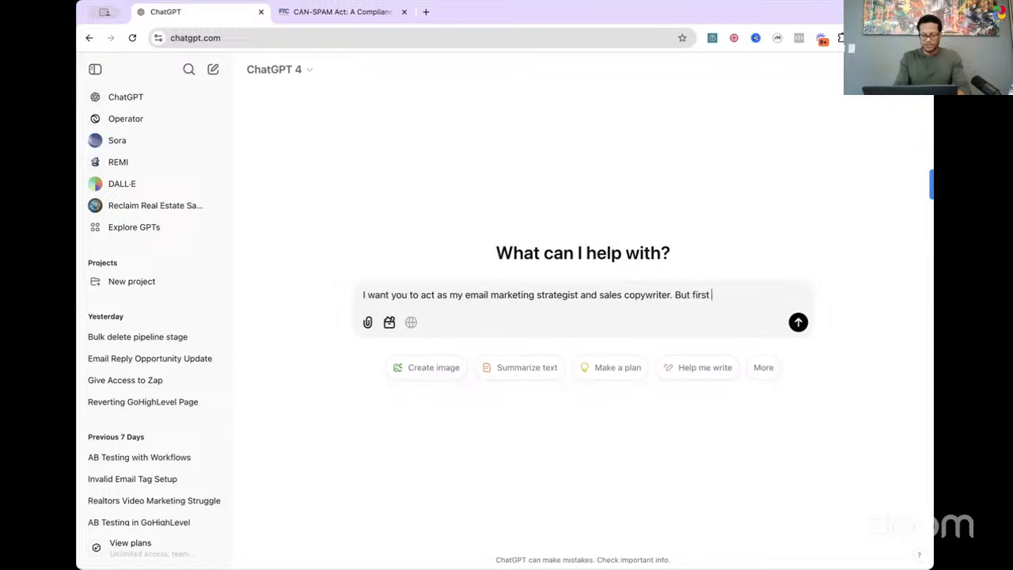
text(we have to follow)
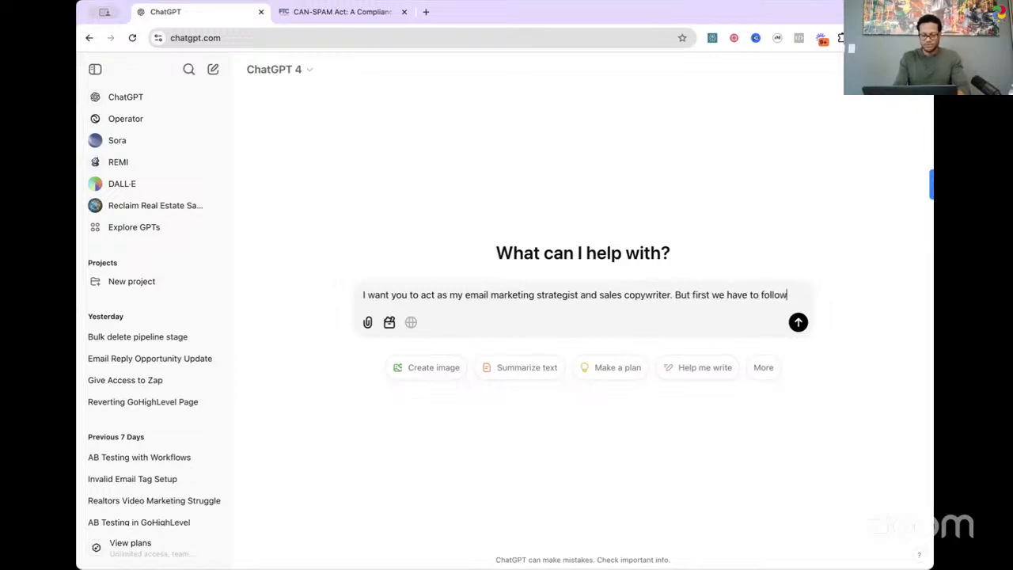
text( the rules of )
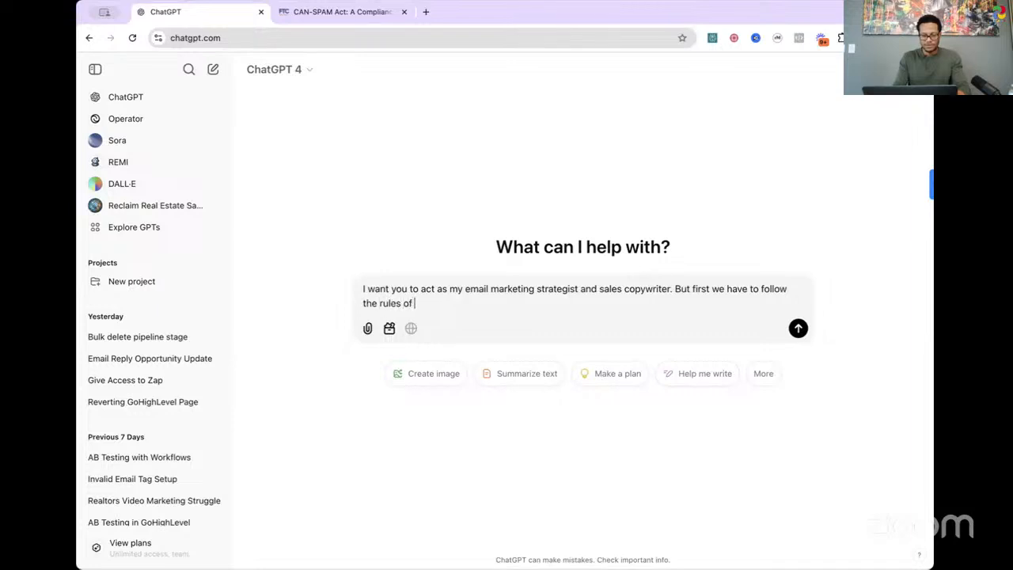
text(sending )
text(p)
Step: Add to the prompt the sentence "But first we have to follow the rules of sending mass emails"
key(BackSpace)
text(mass emails)
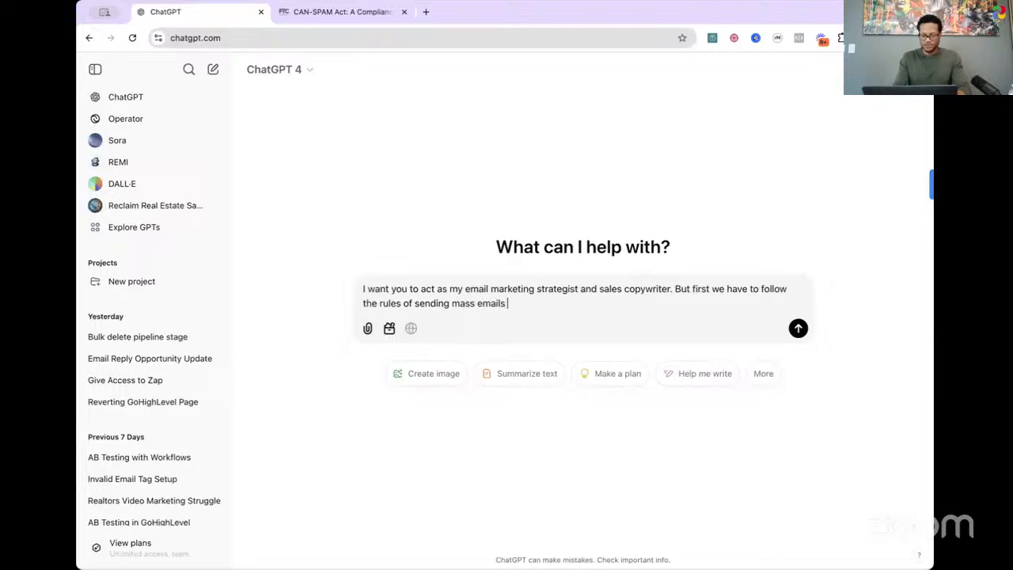
key(BackSpace)
Step: Continue the prompt with "Can you learn the rules from the website i provide"
text(. Can you read)
key(BackSpace)
key(BackSpace)
key(BackSpace)
key(BackSpace)
key(BackSpace)
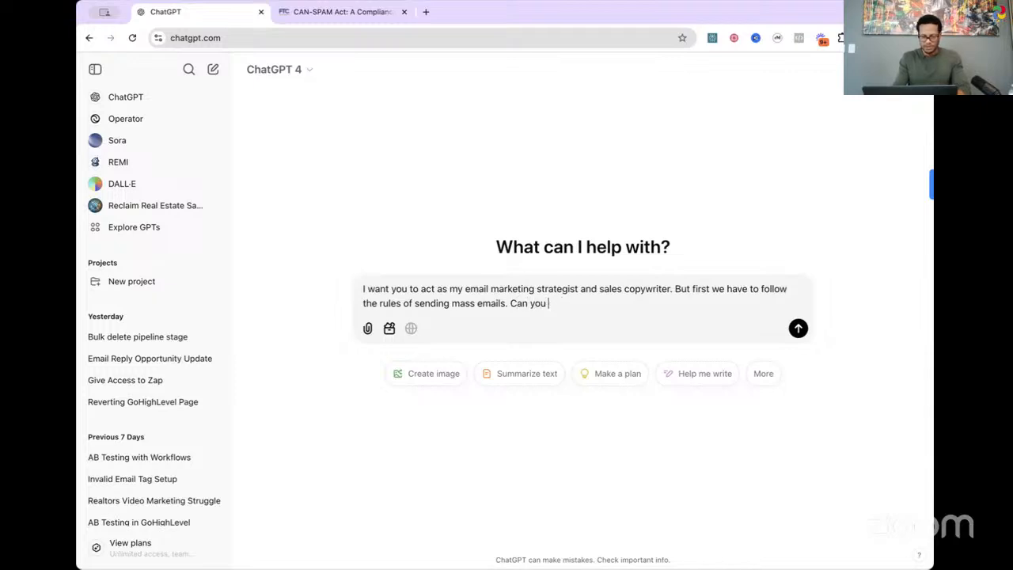
text(learn)
text( the rule)
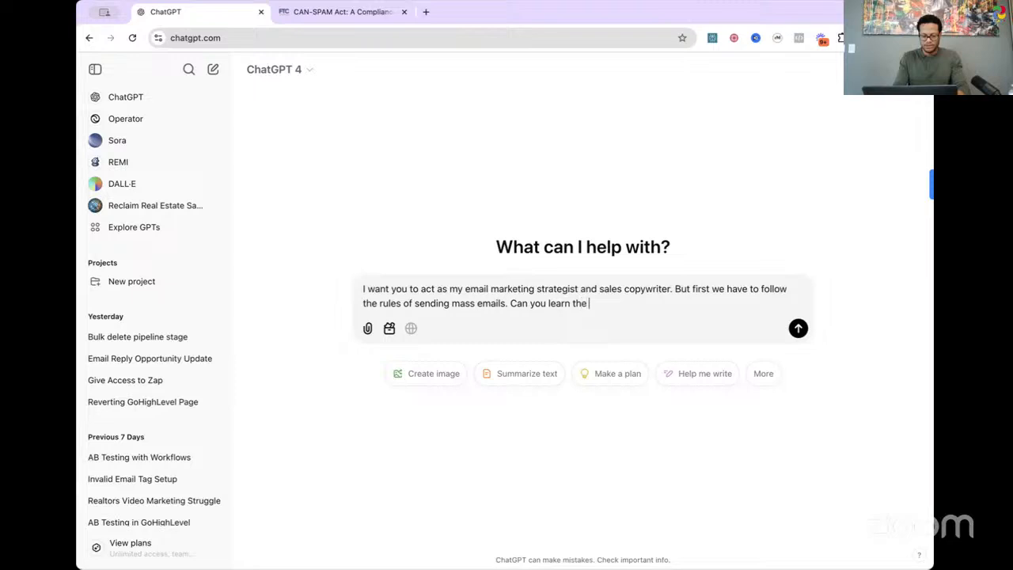
text(s from the)
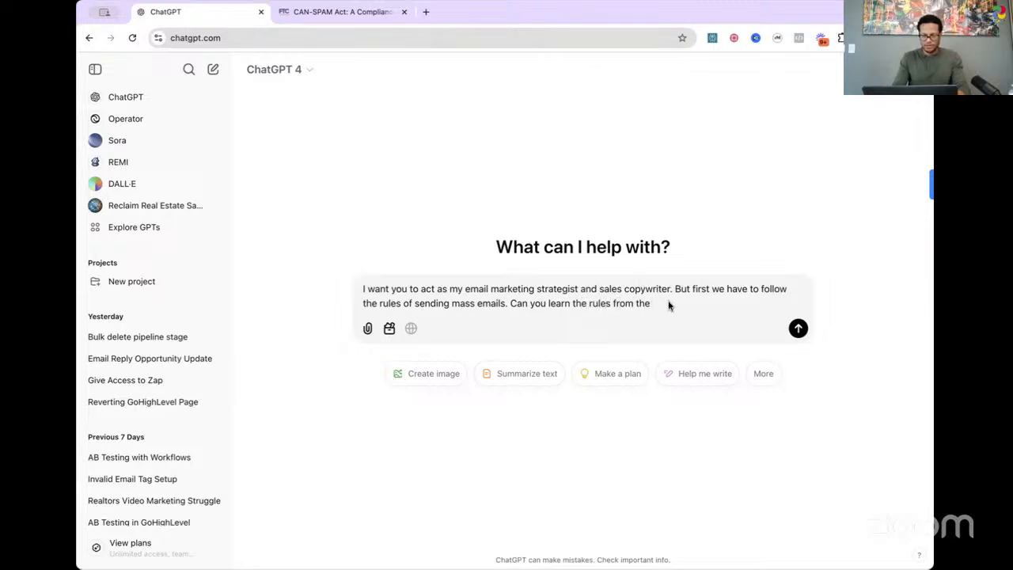
text( website i provide you and)
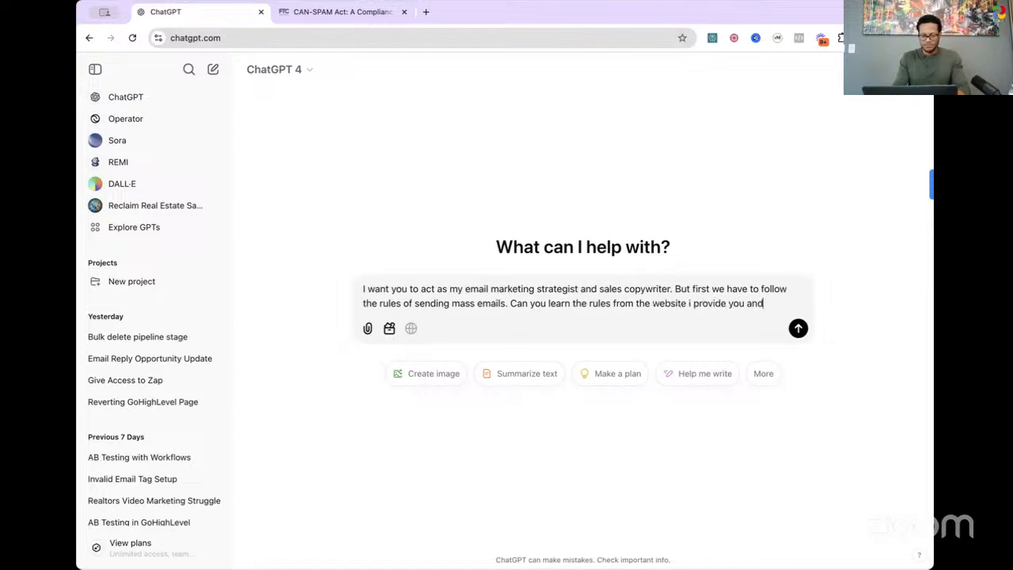
text( the)
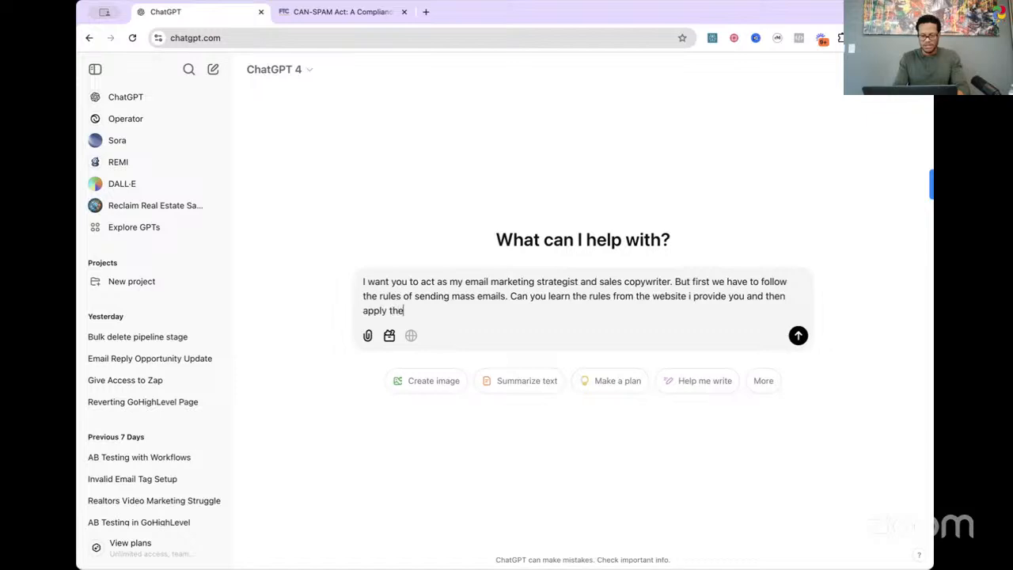
text(n apply them to the emails )
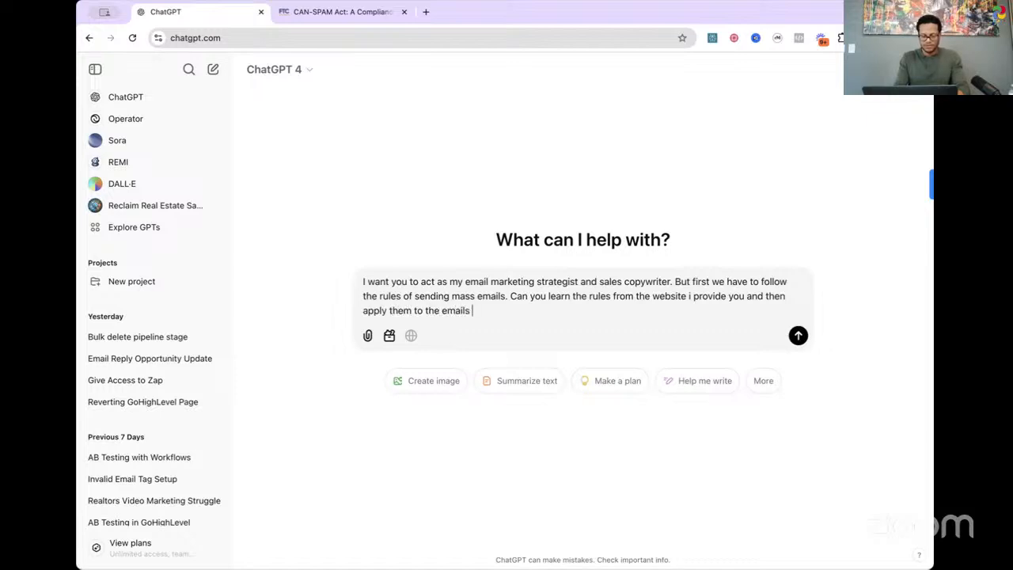
text(we are going to soon created)
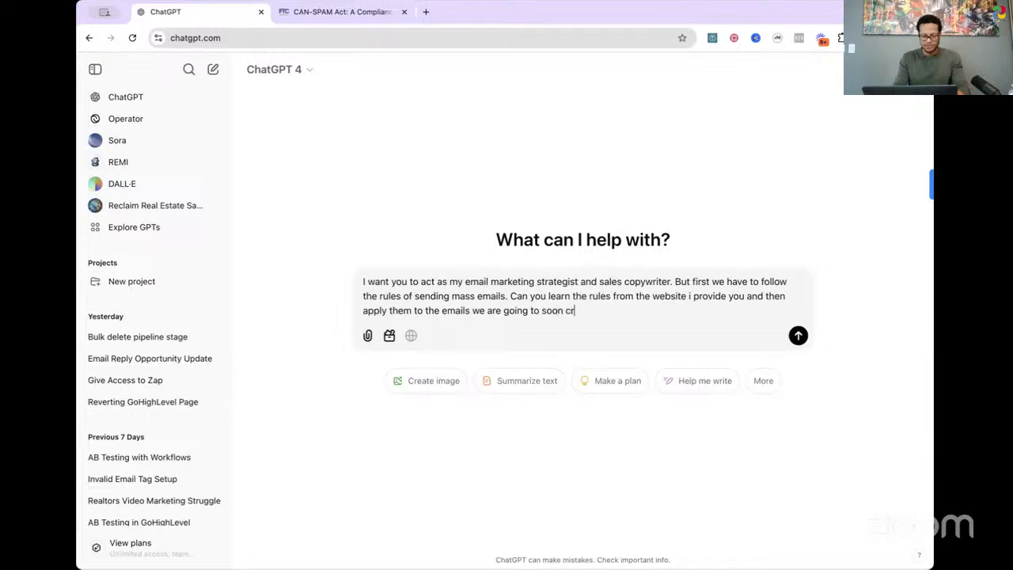
Step: Complete the request in the prompt with "you and then apply them to the emails we are going to soon create:"
key(BackSpace)
key(BackSpace)
key(BackSpace)
key(BackSpace)
text(w)
key(BackSpace)
text(ate:)
key(shift+Return)
key(shift+Return)
text(Her)
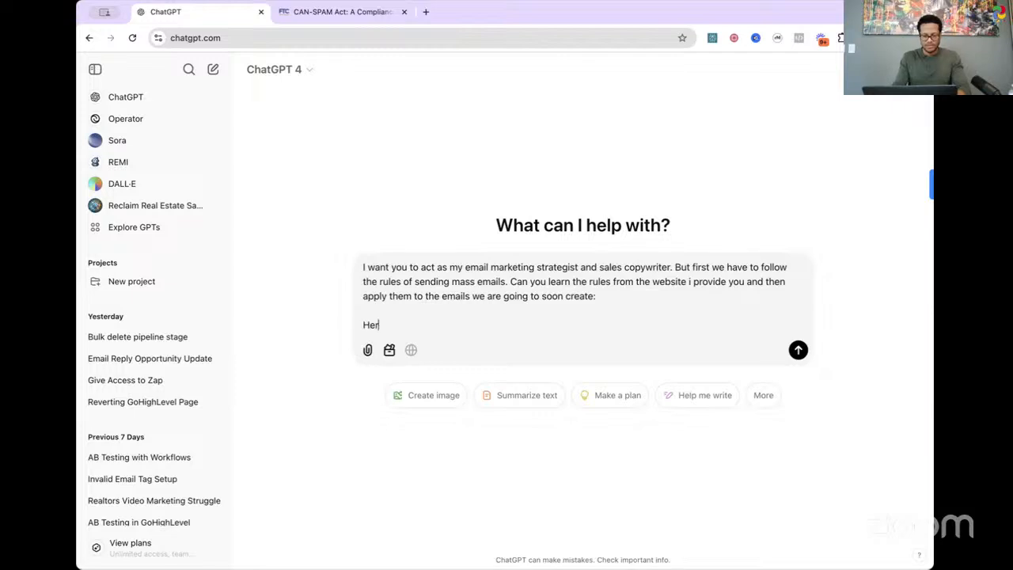
text(e is the website)
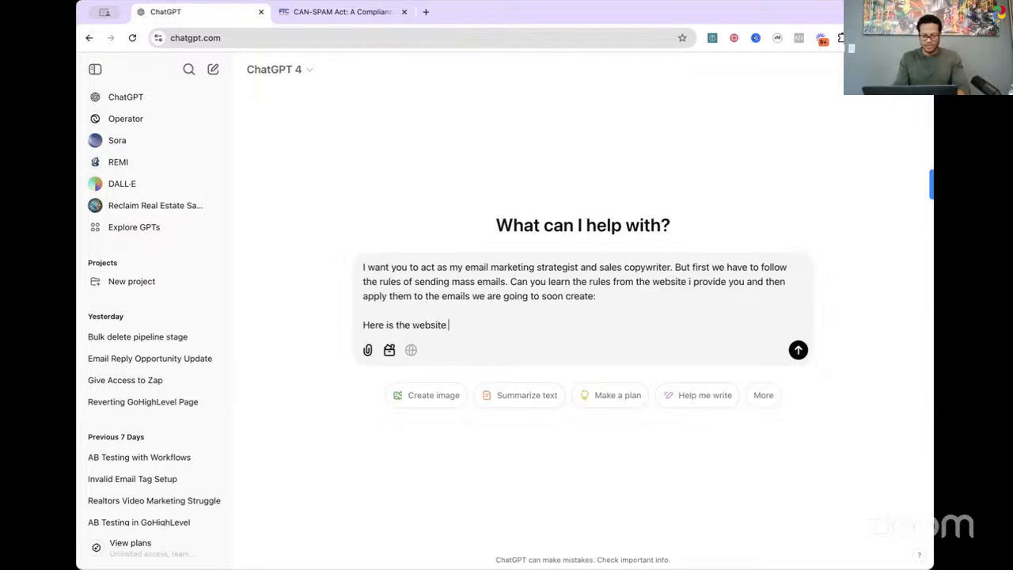
key(shift+Return)
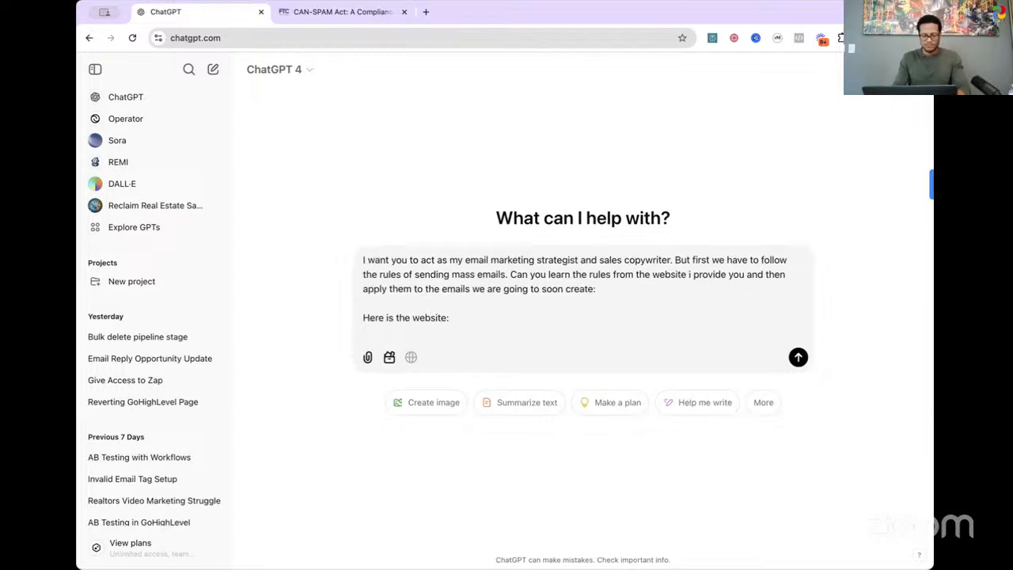
text(https://www.ftc.gov/business-guidance/resources/can-spam-act-compliance-guide-business)
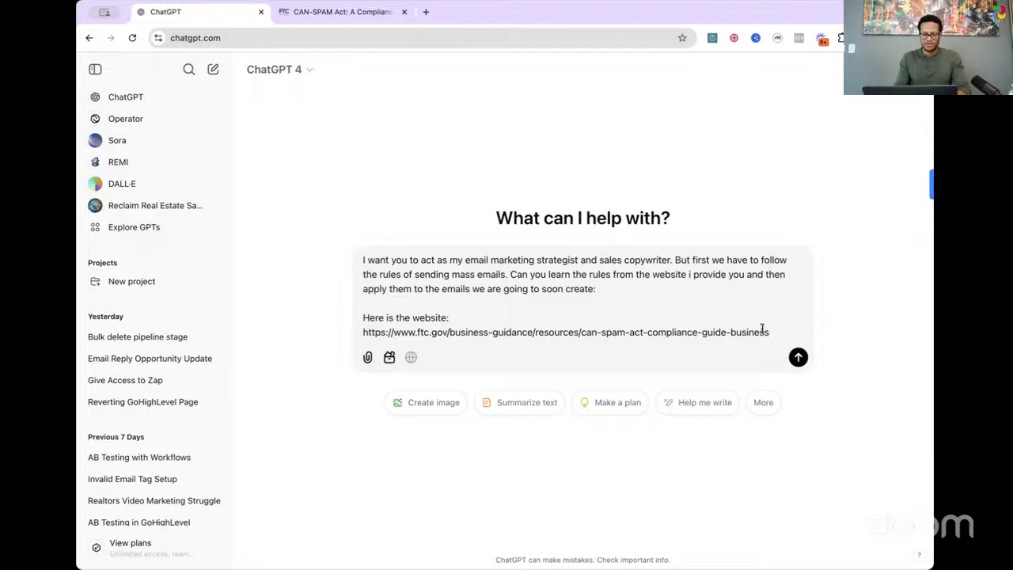
key(Return)
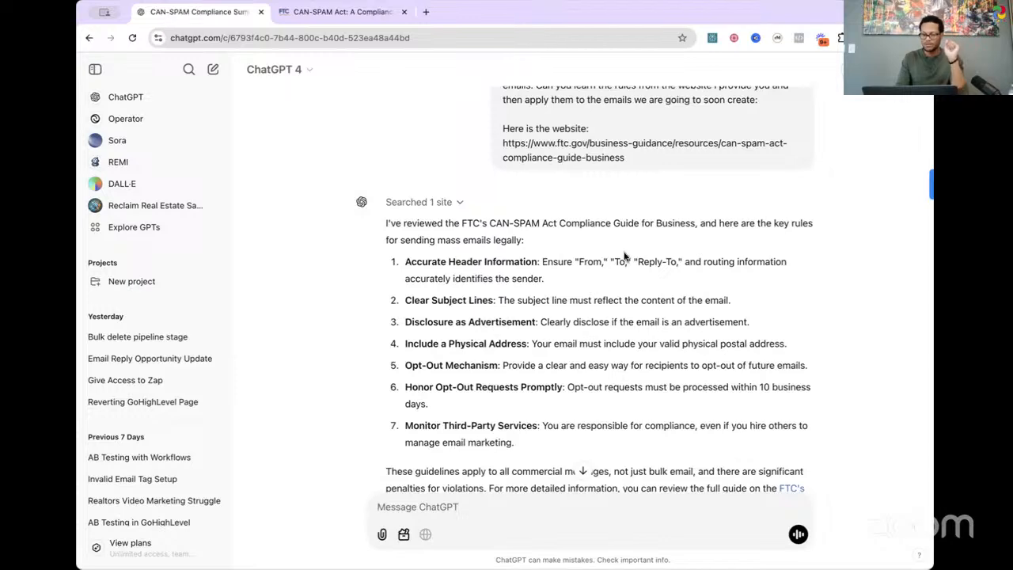
Step: Start a follow-up message with "Perfect. Now, I am a real estate agent that does business in"
scroll(621, 313, down, 2)
scroll(621, 312, down, 2)
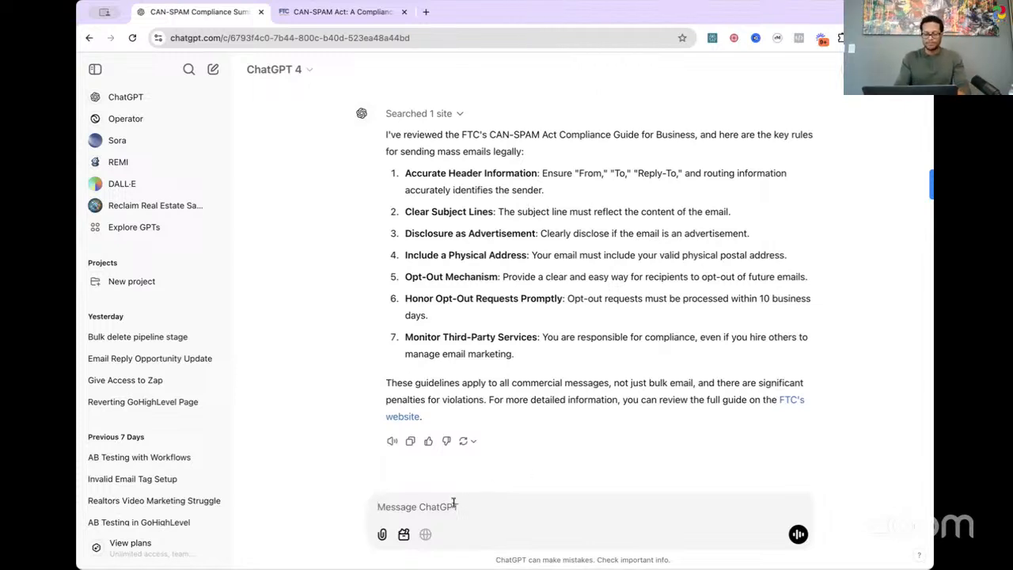
text(Perfect.)
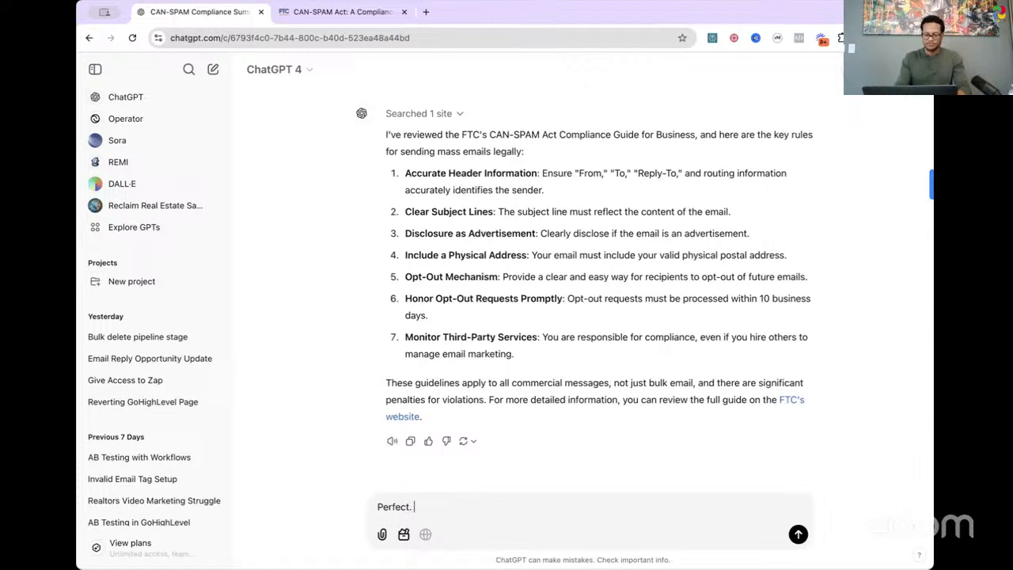
text( Now, )
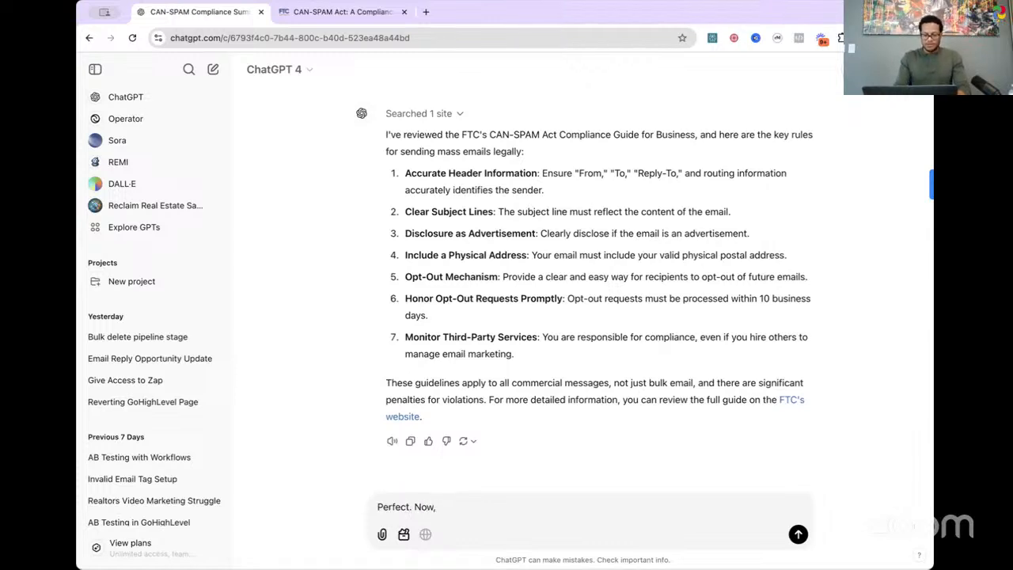
text(I am a real e)
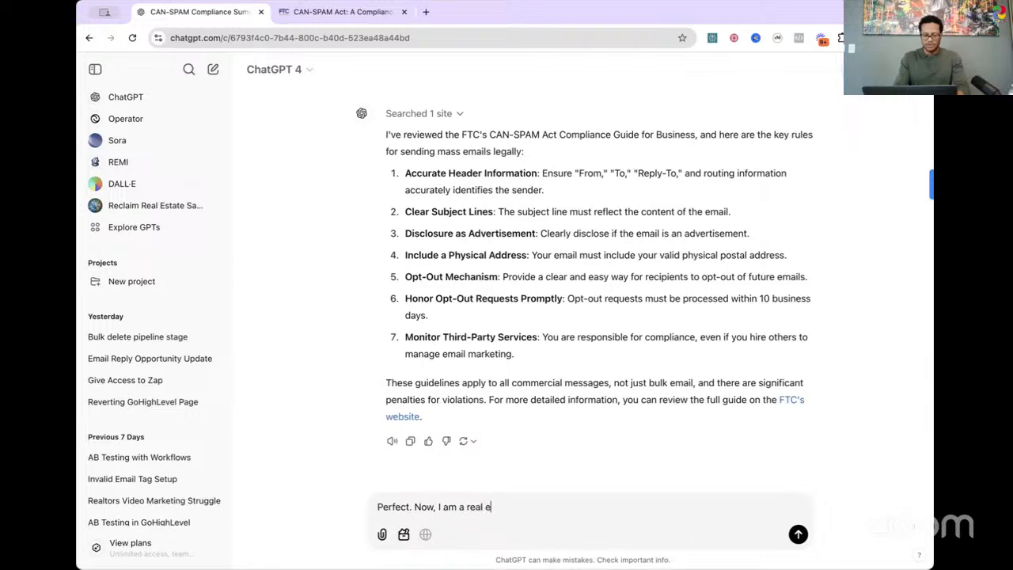
text(state agent)
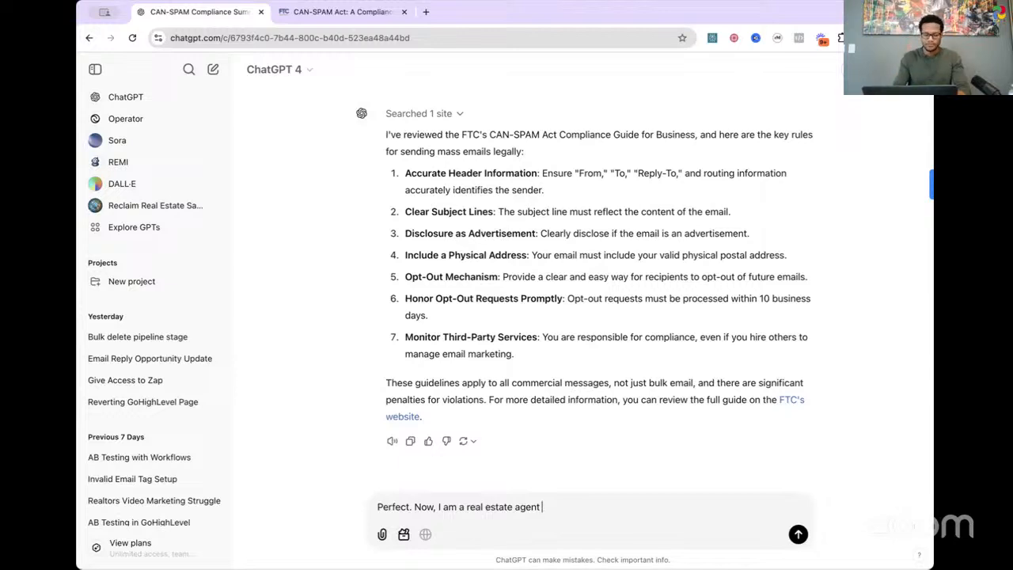
text(that)
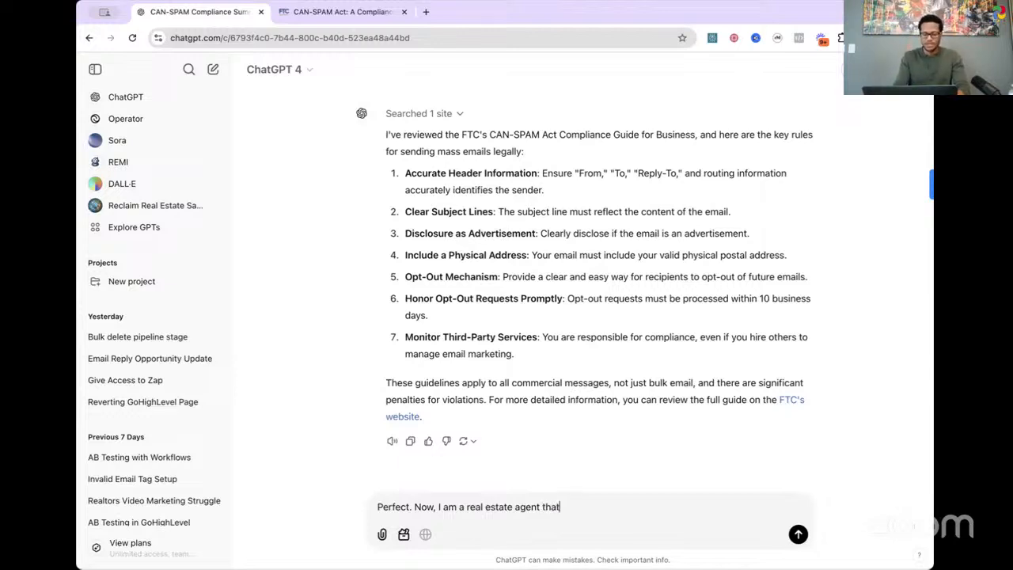
text( does business in )
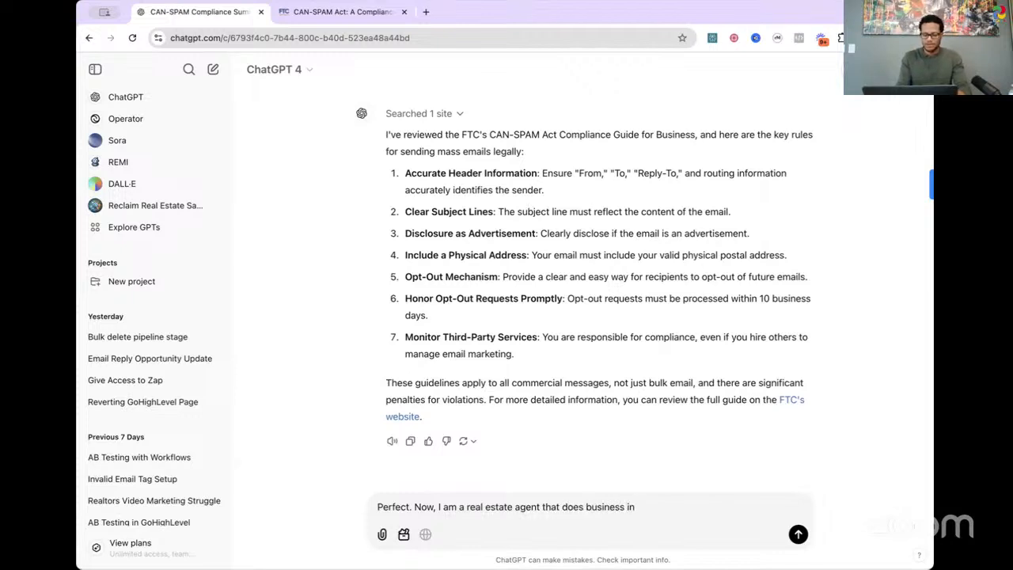
text({city})
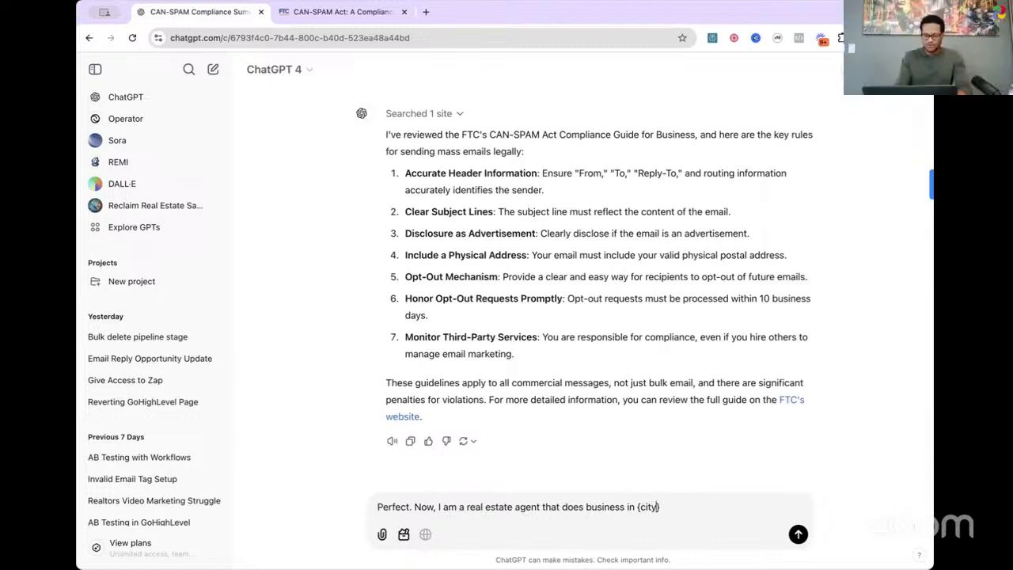
key(BackSpace)
key(BackSpace)
key(BackSpace)
key(BackSpace)
key(BackSpace)
key(Delete)
Step: Continue the message with "the city of riverside. I would like you to create an email that"
text(the city of )
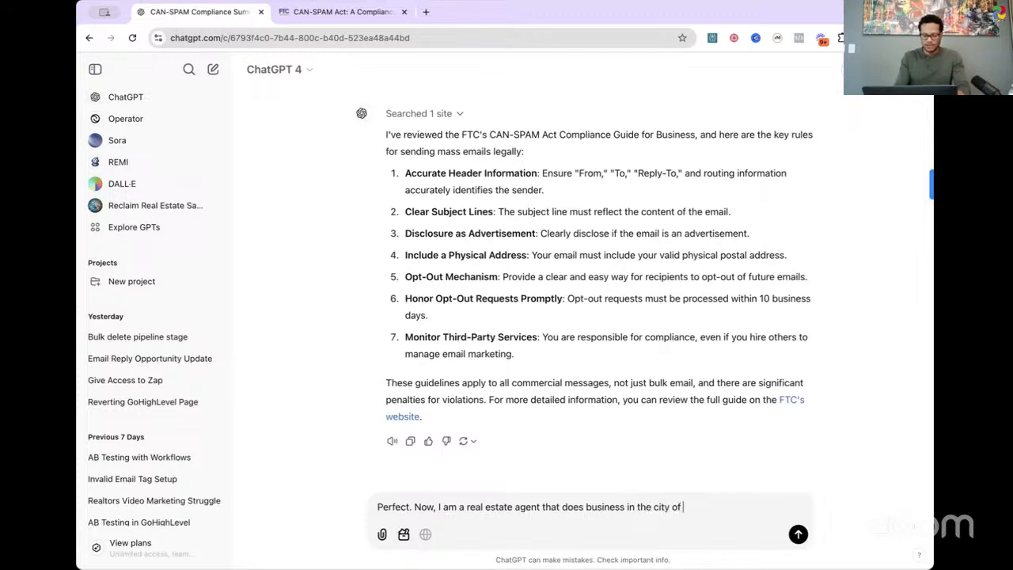
text(riverside. )
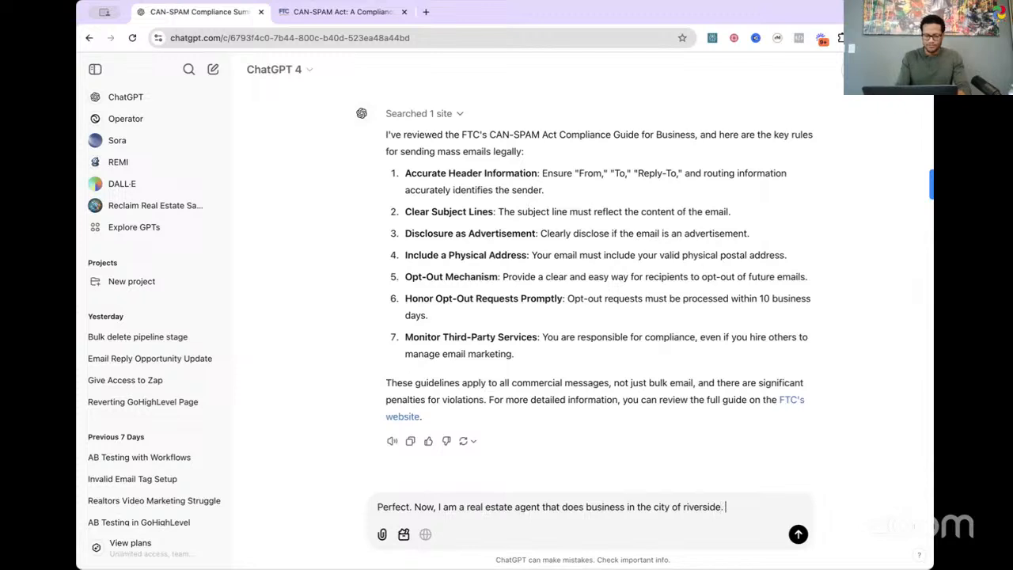
text(I would like t)
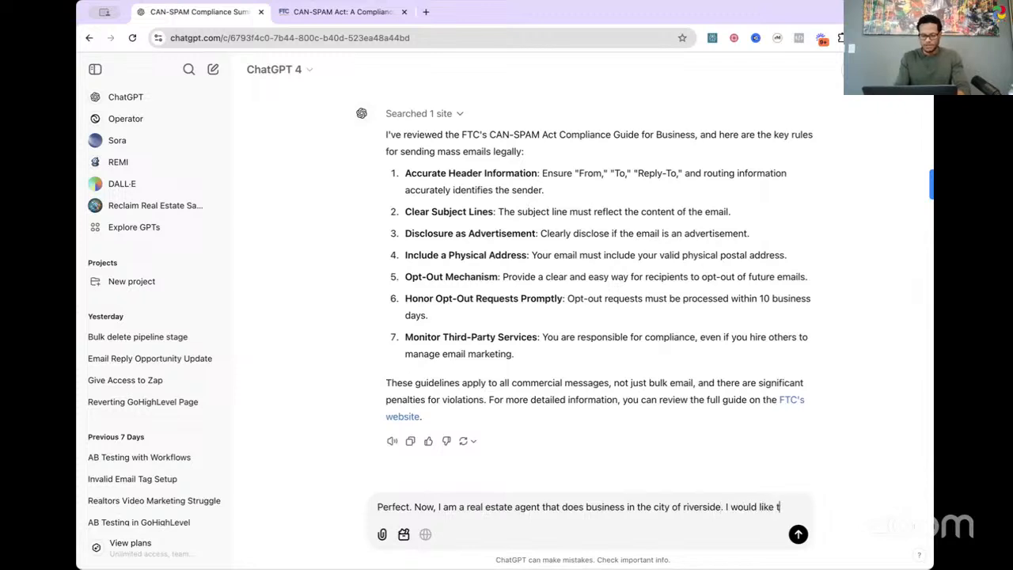
text(ou to create anb)
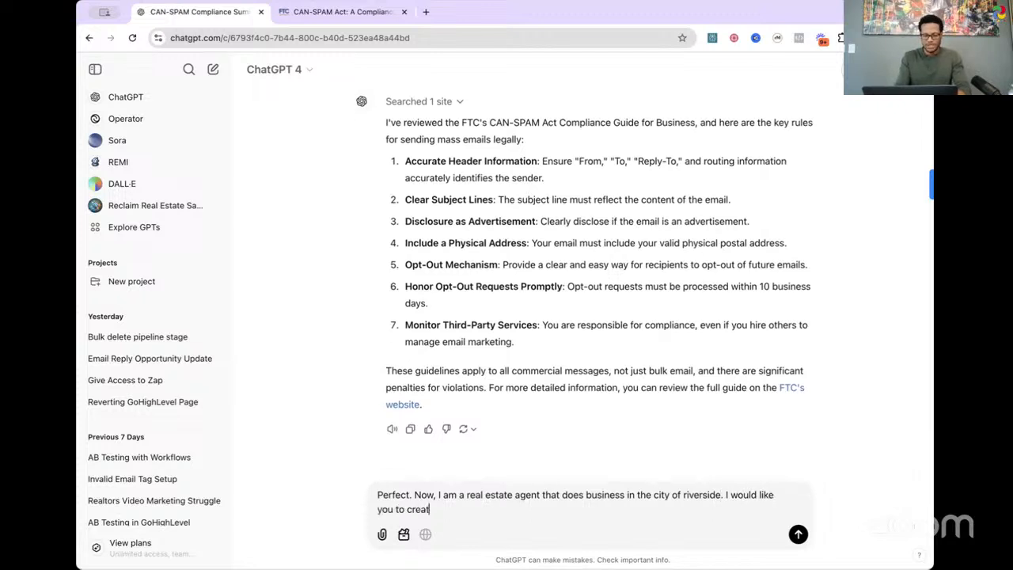
text( e)
key(BackSpace)
key(BackSpace)
key(BackSpace)
key(BackSpace)
text(n email that )
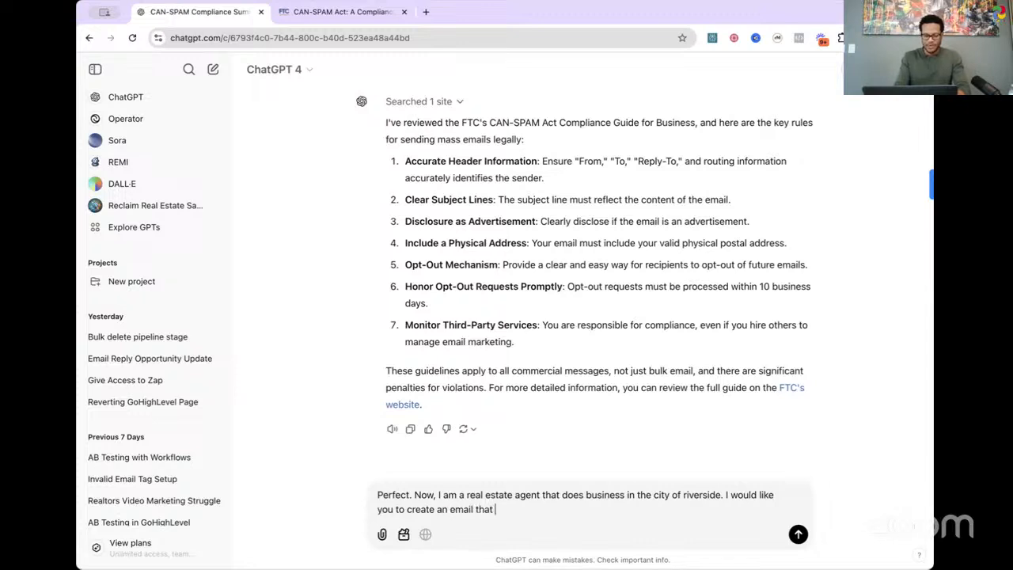
text(influences)
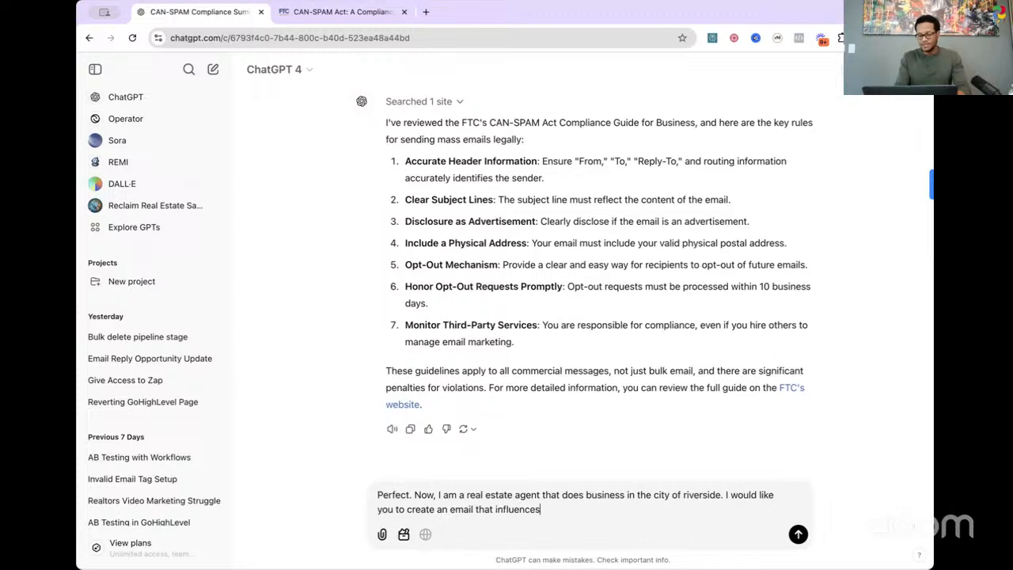
text( buyers in my)
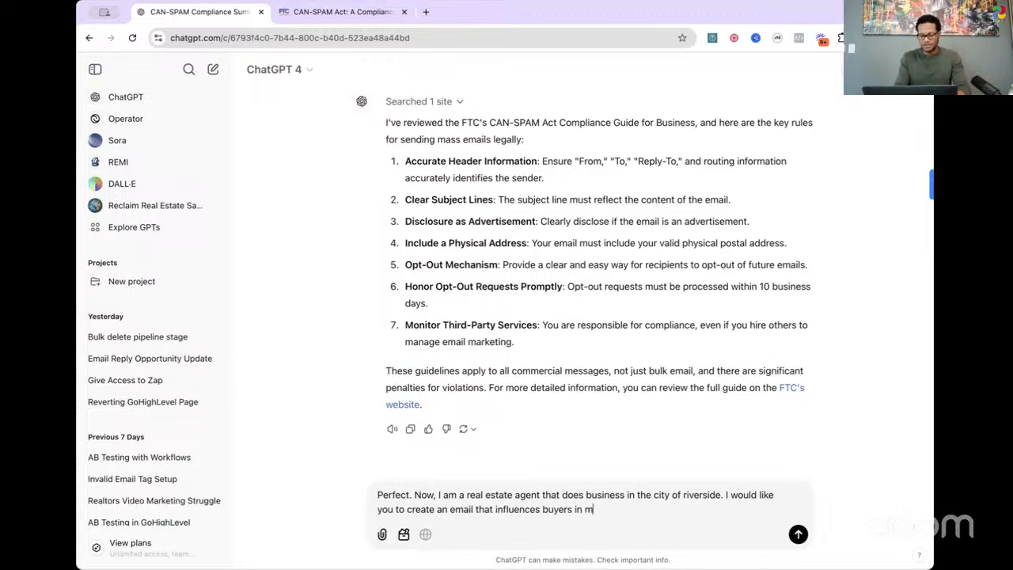
Step: Extend the email request with "influences potential buyers in my"
key(BackSpace)
key(BackSpace)
key(BackSpace)
key(BackSpace)
key(BackSpace)
key(BackSpace)
key(BackSpace)
key(BackSpace)
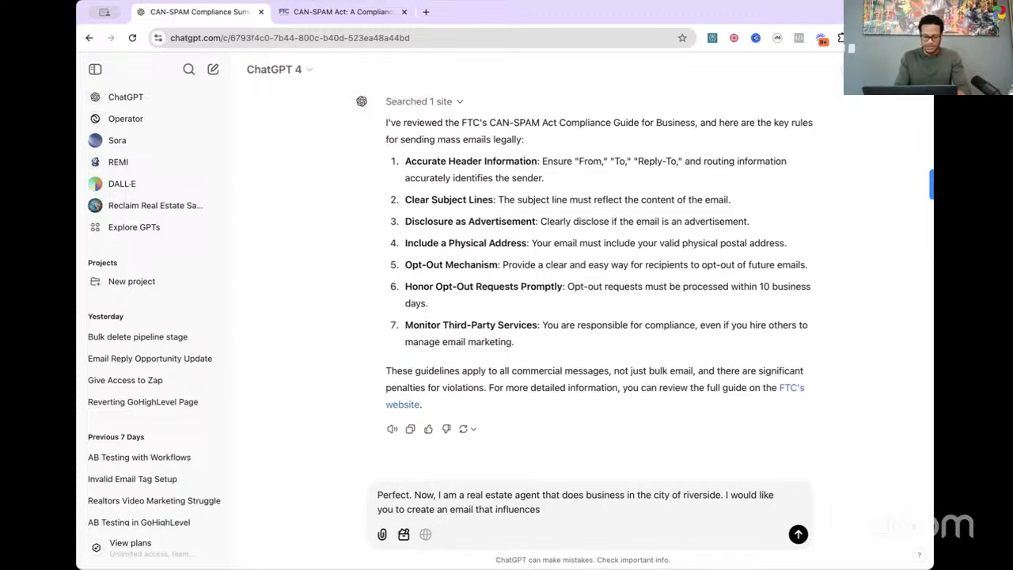
text(potential bu)
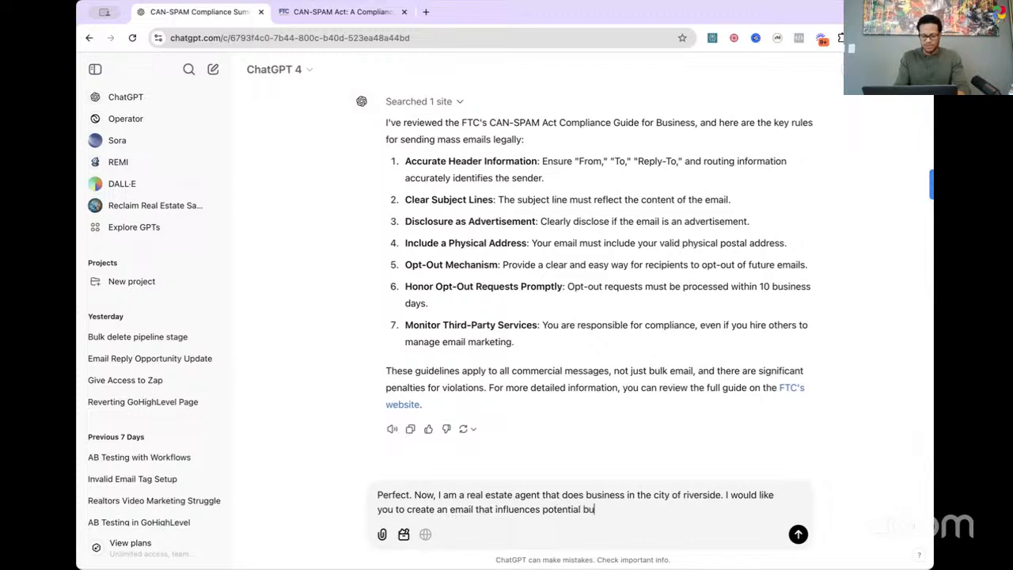
text(yers in my)
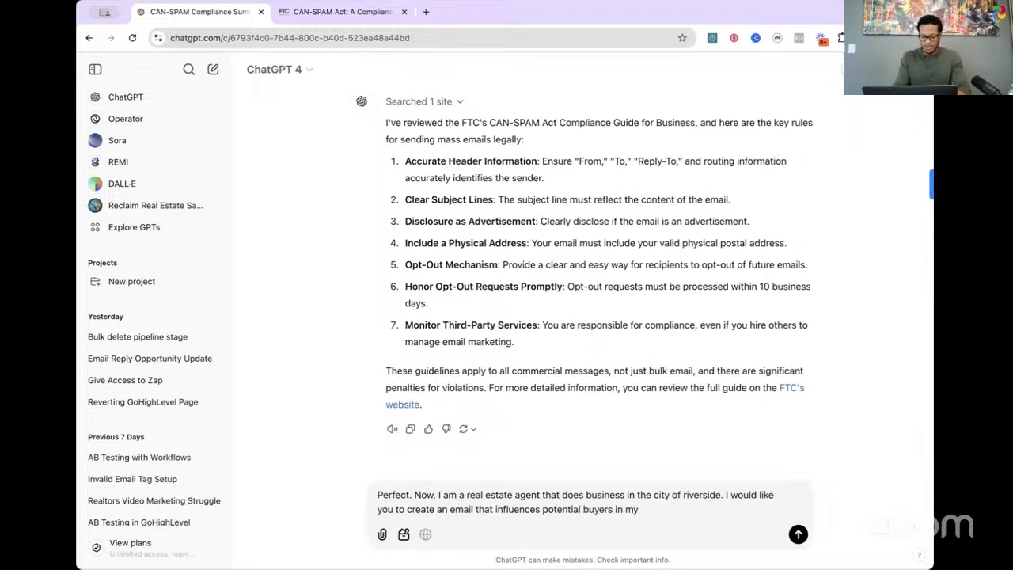
text( city to reach out)
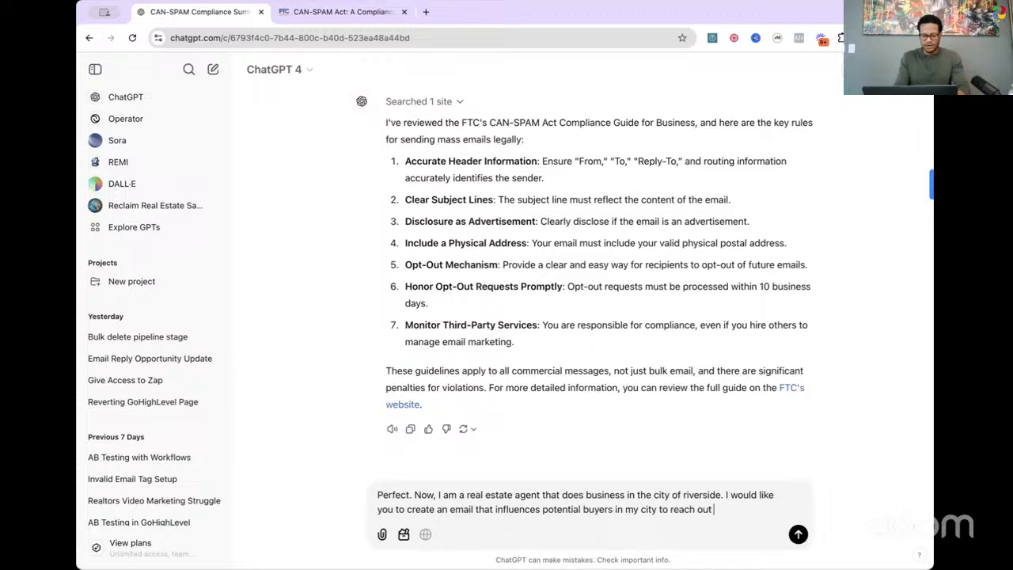
text( to be to get)
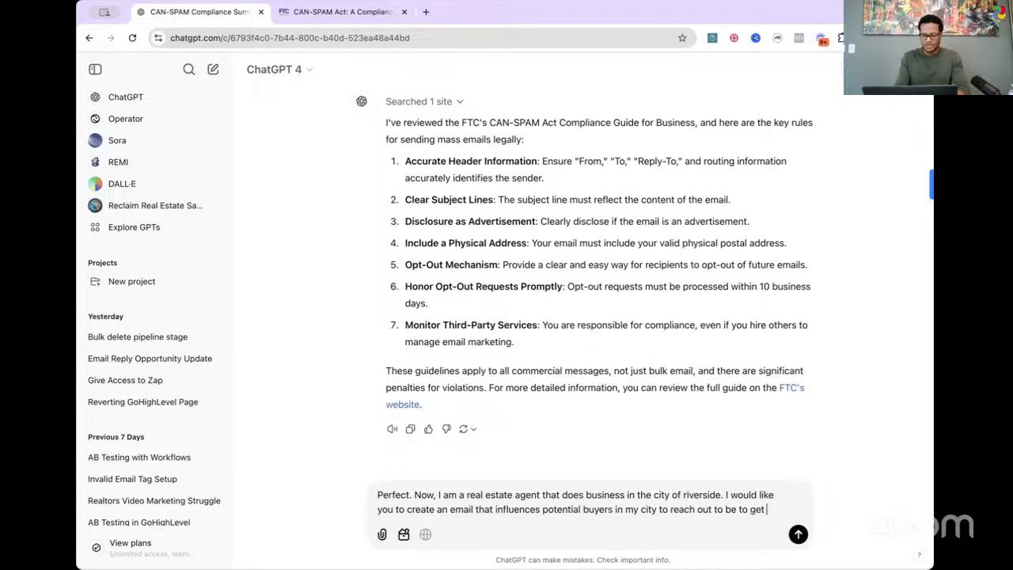
text( an estimate of)
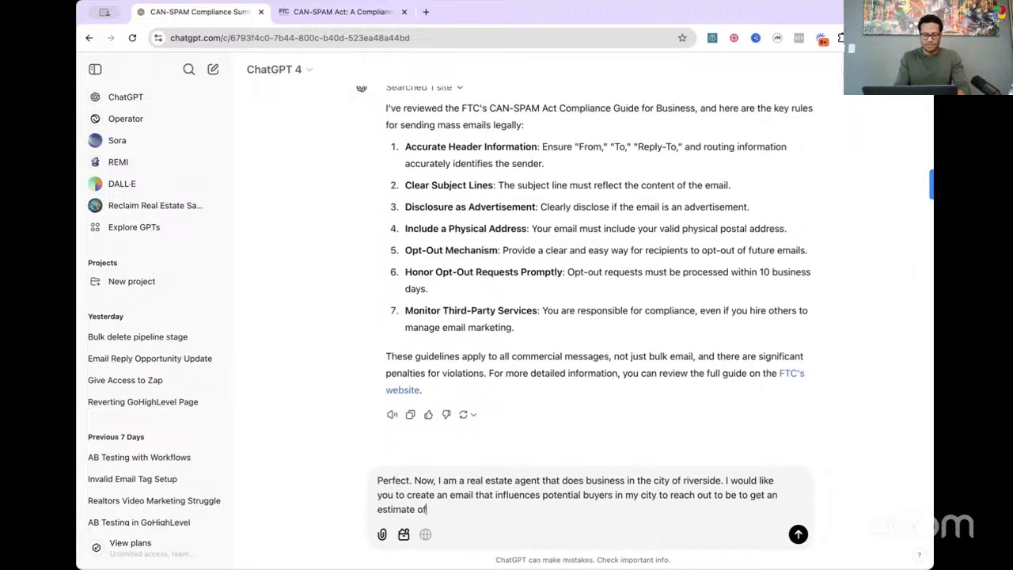
text( how much they)
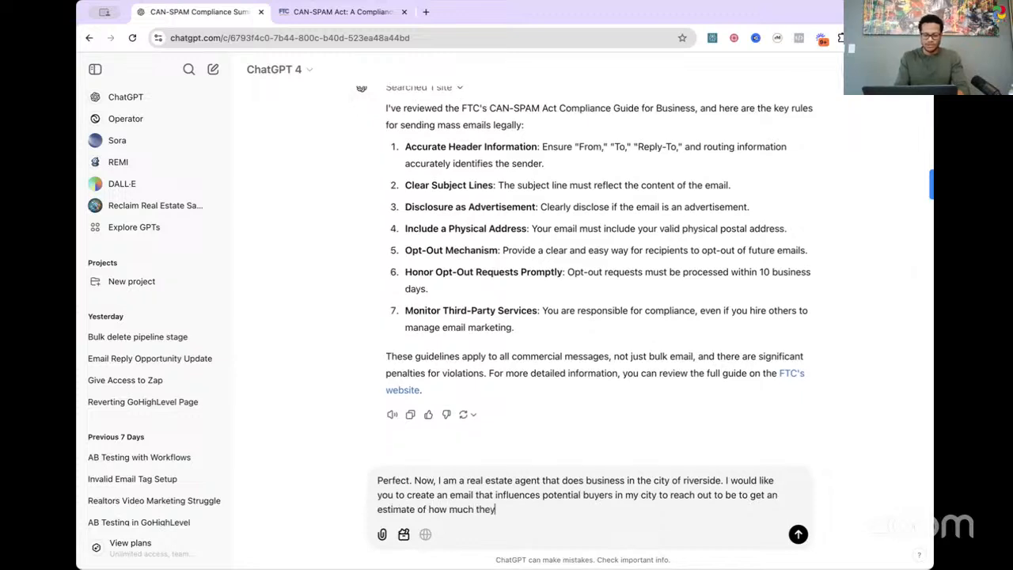
text( can afford in a)
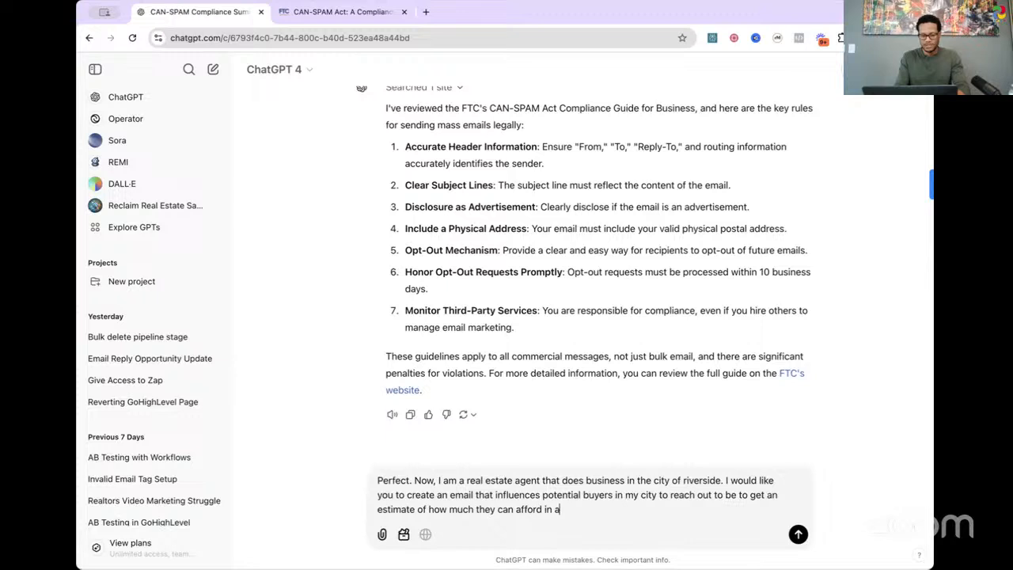
text( home )
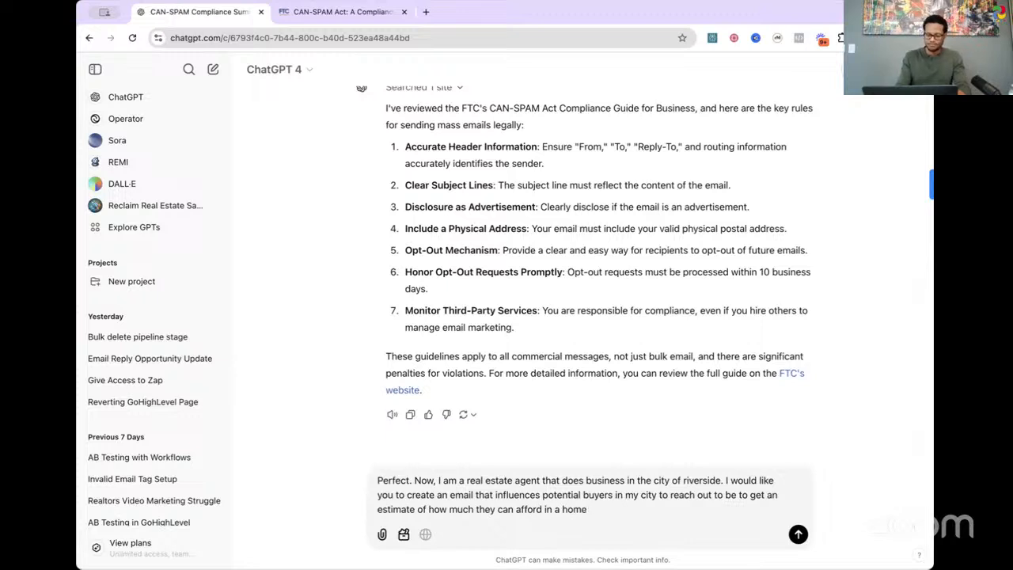
text(. I am)
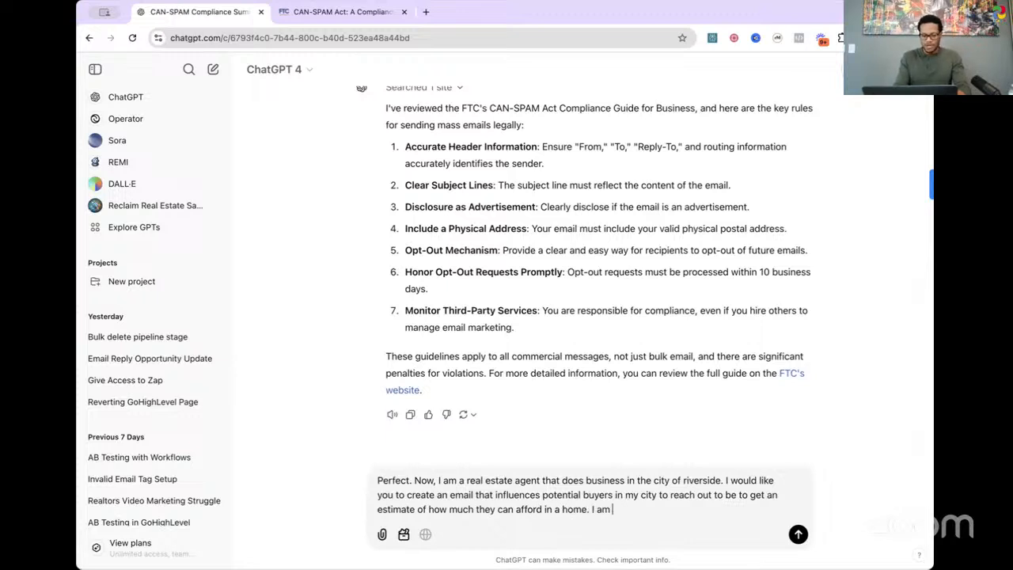
key(BackSpace)
key(BackSpace)
text(lso want to inlu)
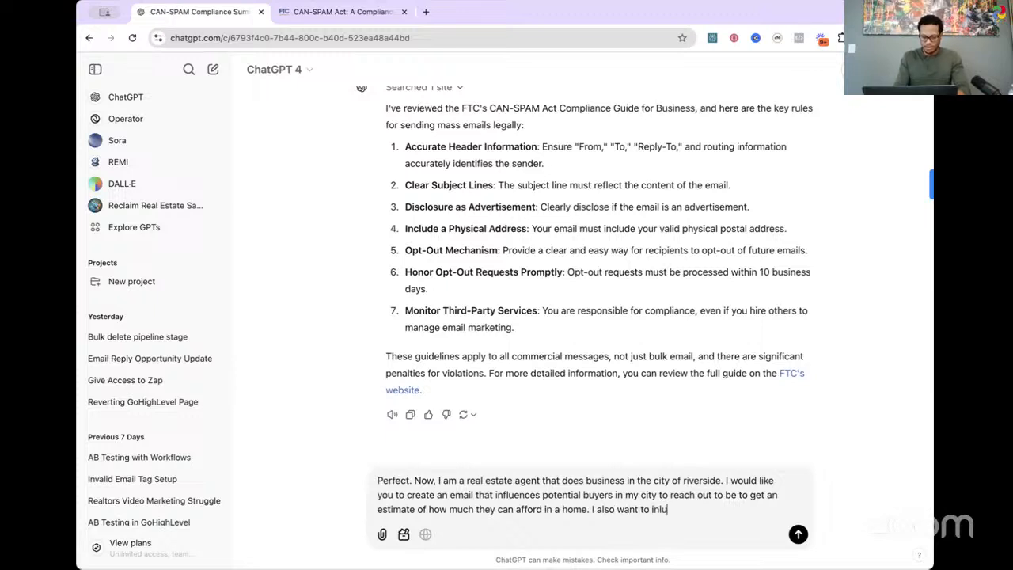
key(BackSpace)
key(BackSpace)
text(clude some of my value)
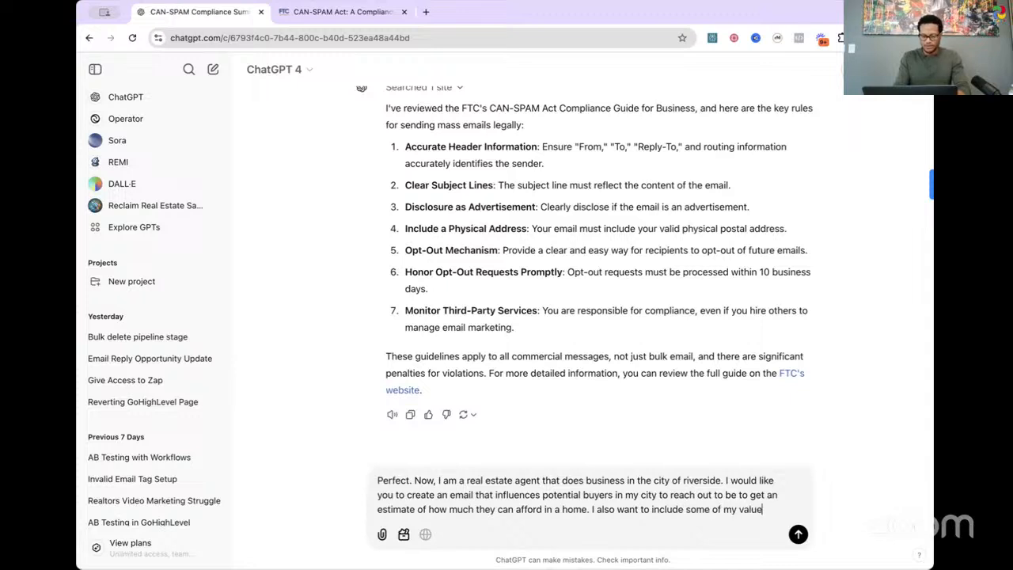
text( as an agent)
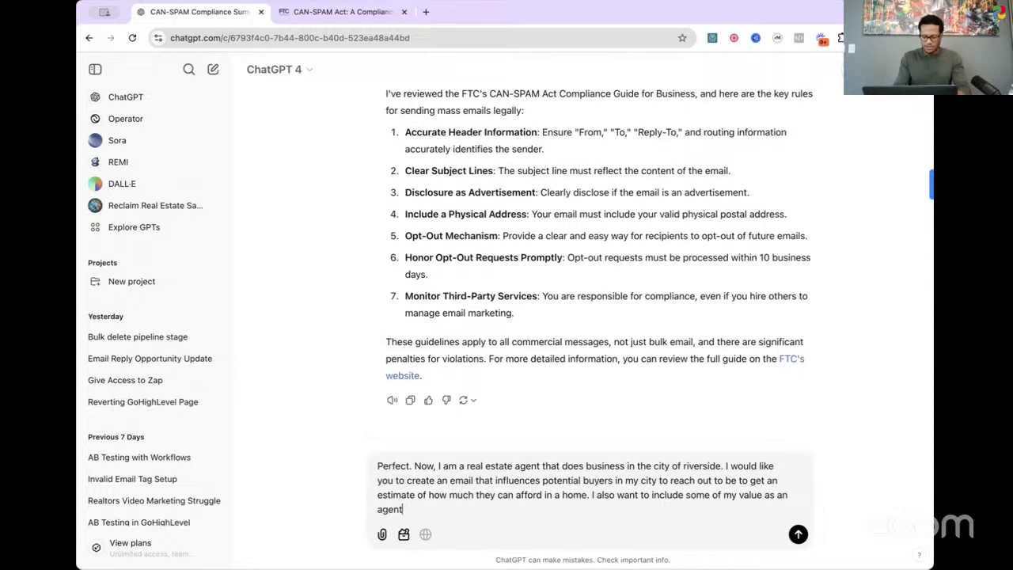
Step: Extend the sentence about the agent's value with ", one of which is I use a tehcnology called iCONNCT"
text(one of which is)
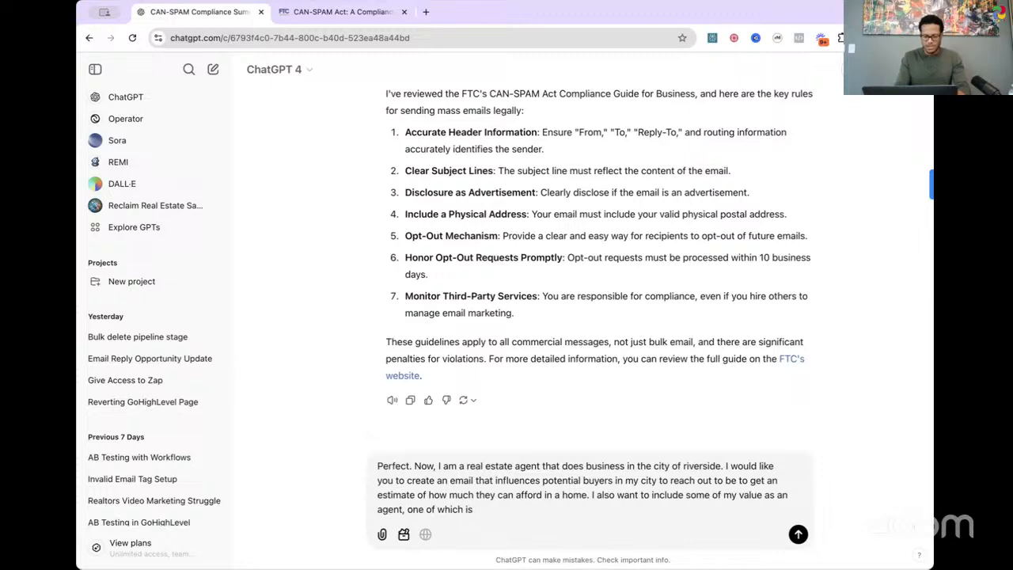
text( I use a tehcnology)
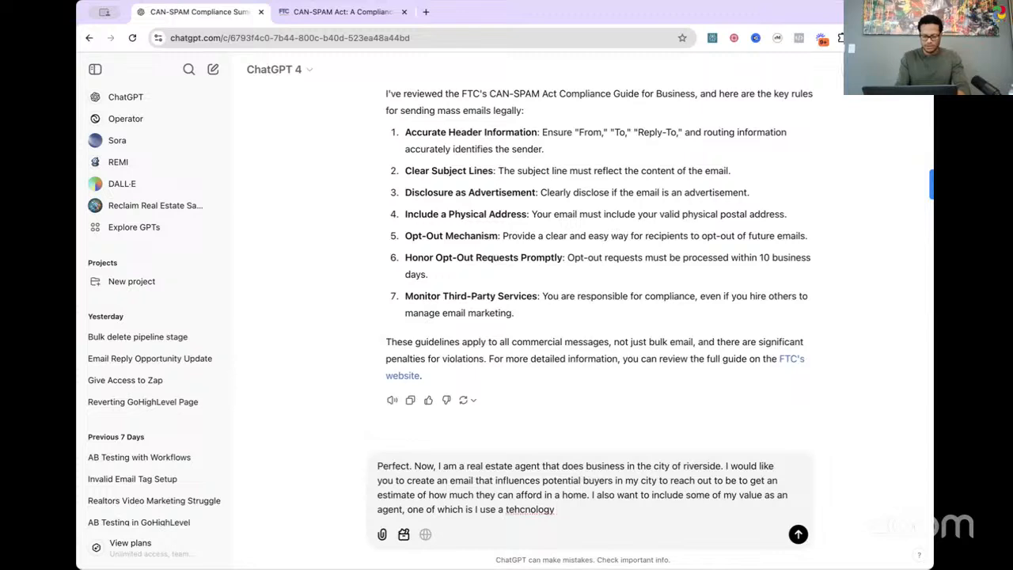
text(called iCOMM)
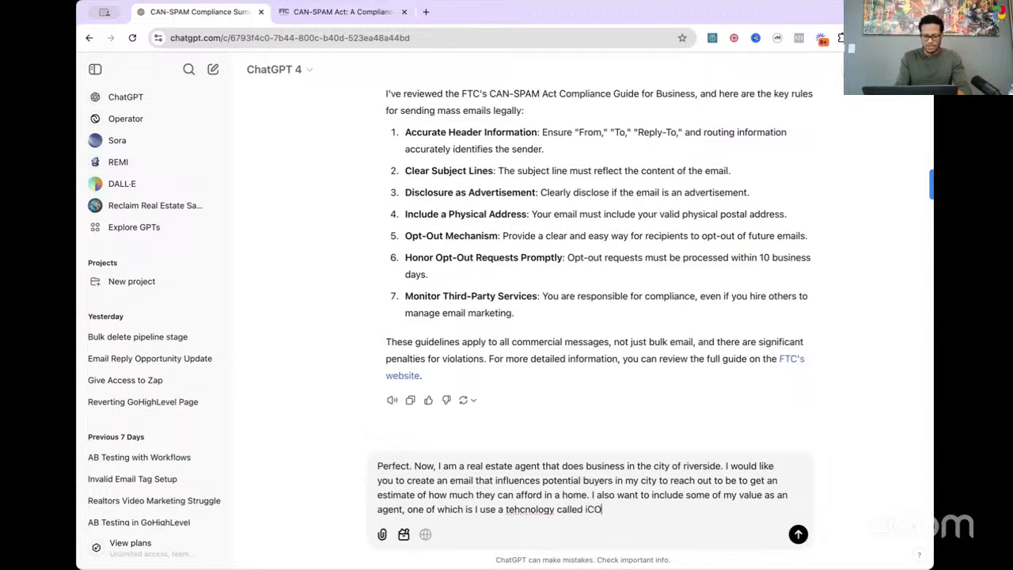
key(BackSpace)
key(BackSpace)
text(NNCT)
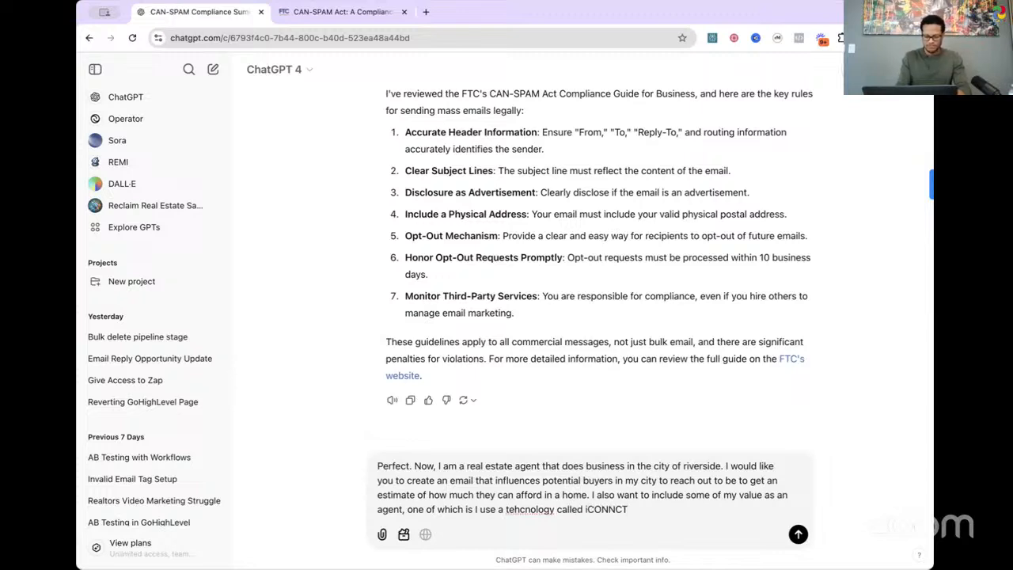
text(. I will proviede t)
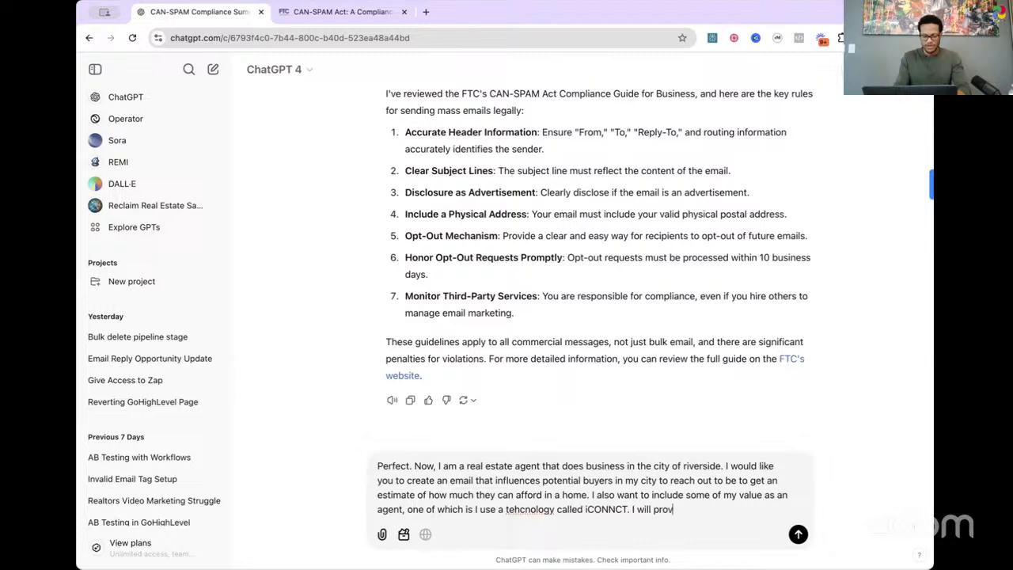
Step: Add the sentence "I will provide the website to learn about this product and how it increases my value as an agent."
key(BackSpace)
key(BackSpace)
key(BackSpace)
key(BackSpace)
text(de the website to l)
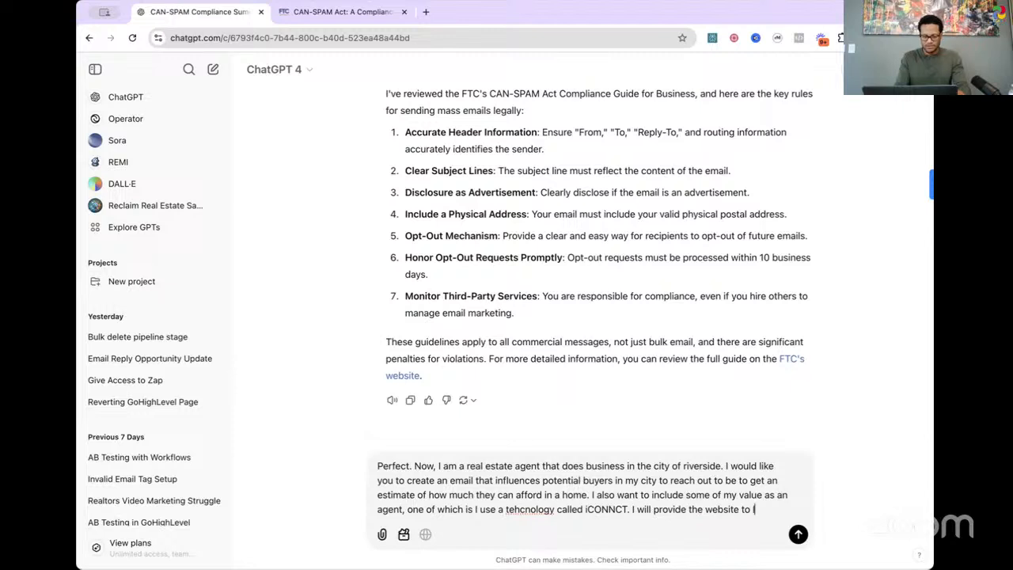
text(earn about this )
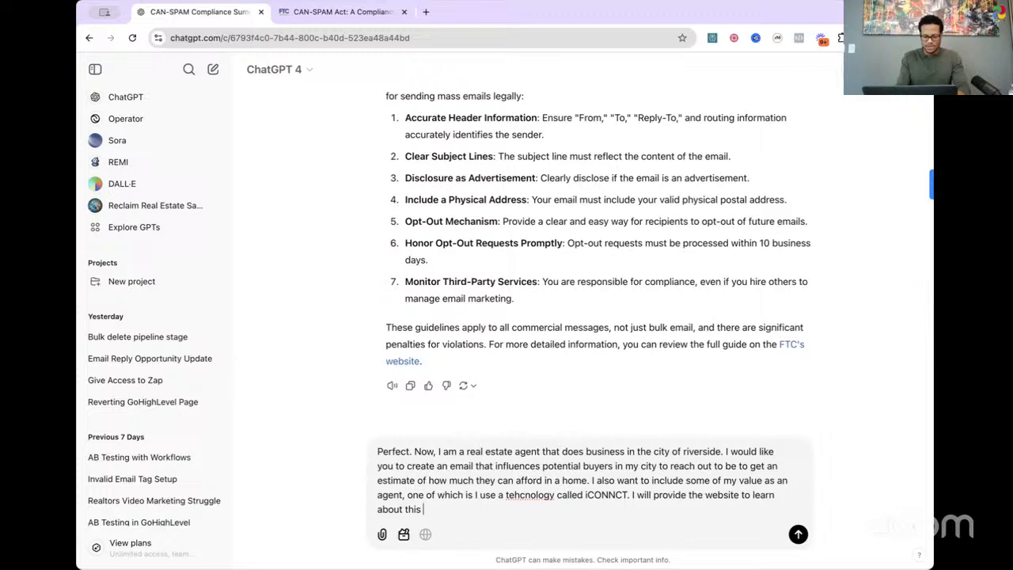
text(product and )
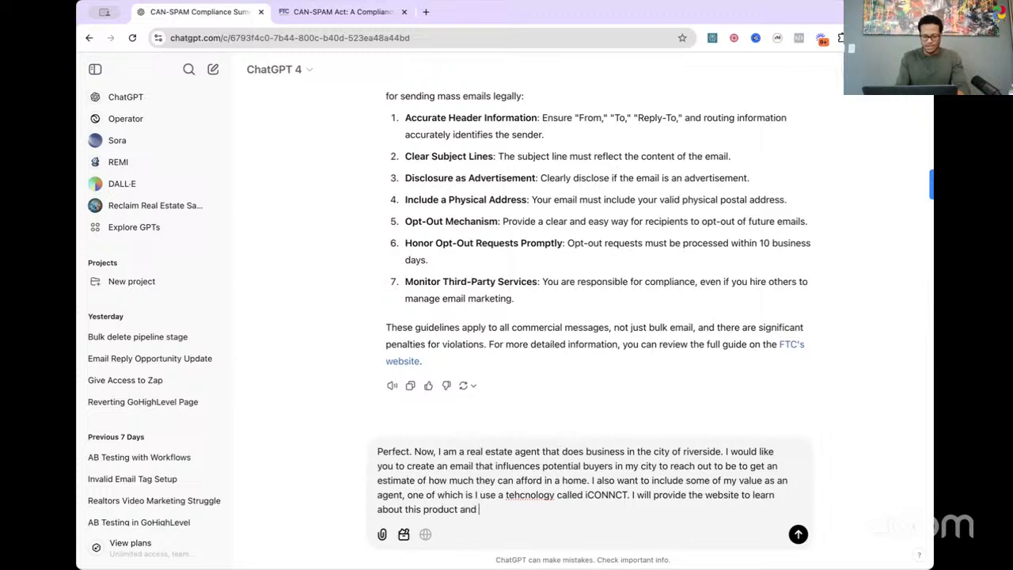
text(how it increases my value )
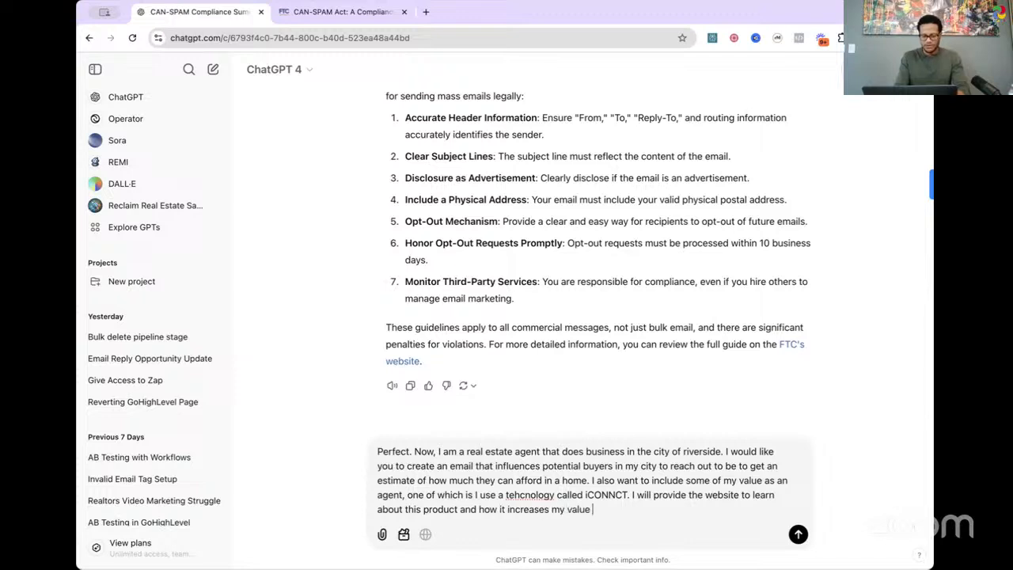
text(as an agent)
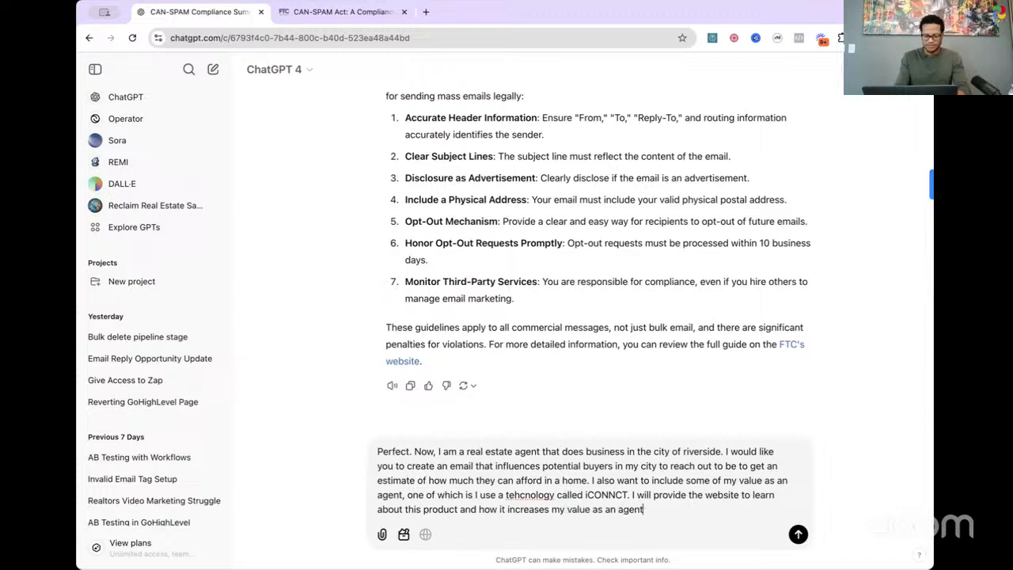
text(.)
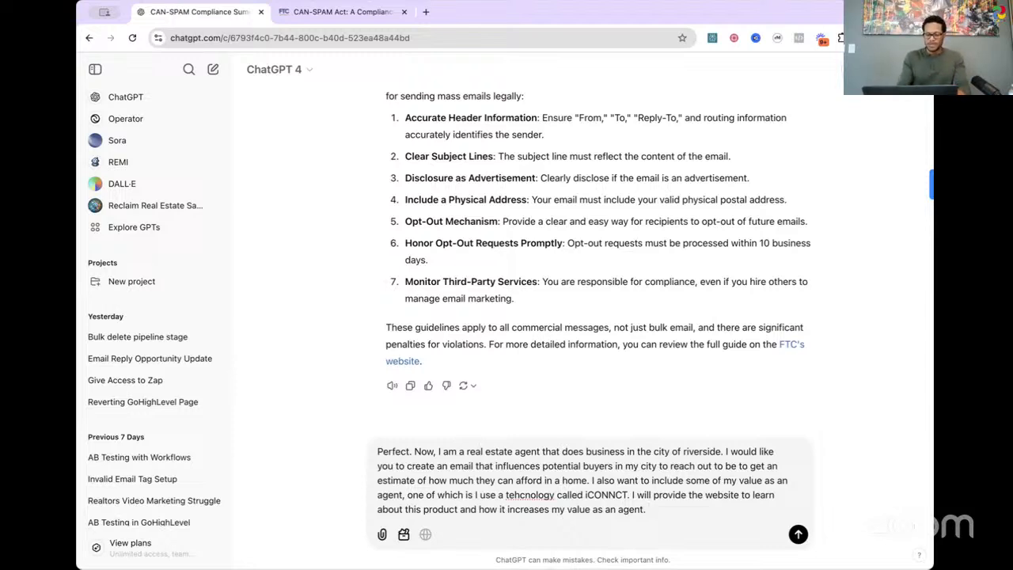
Step: Start another sentence at the end of the message with "I also provide you a"
text(I will)
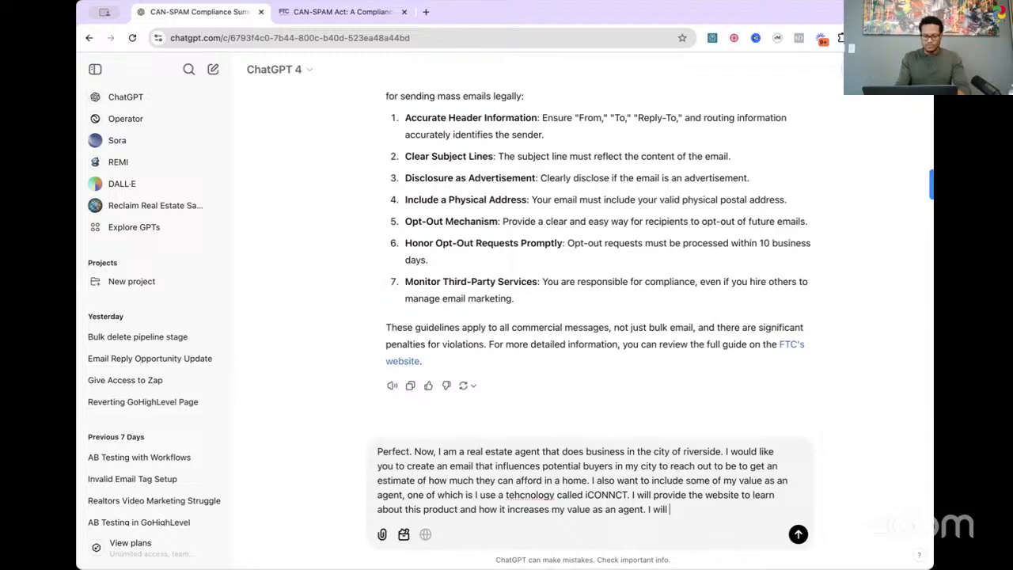
text( provide)
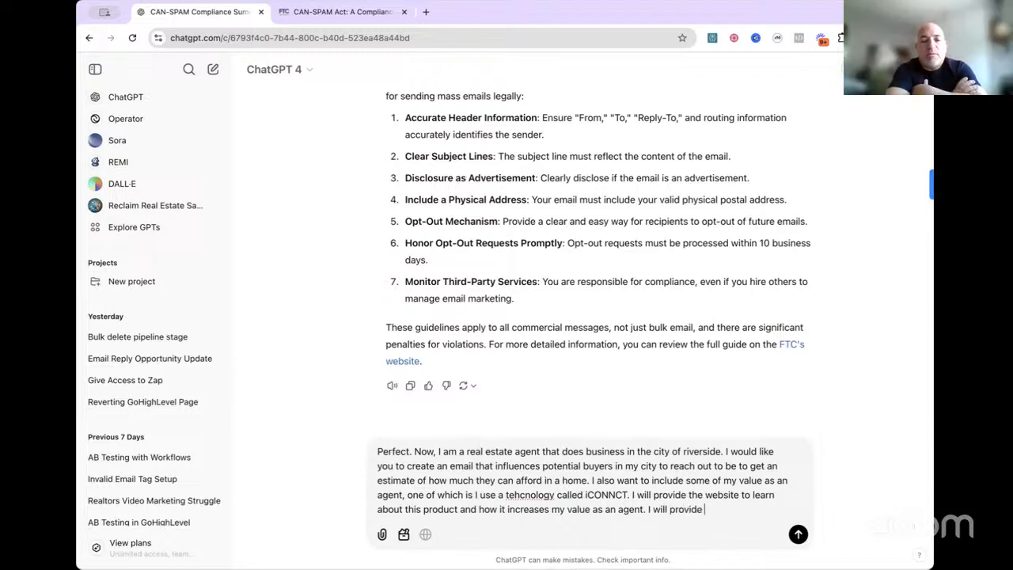
key(BackSpace)
key(BackSpace)
key(BackSpace)
key(BackSpace)
key(BackSpace)
key(BackSpace)
key(BackSpace)
key(BackSpace)
key(BackSpace)
key(BackSpace)
key(BackSpace)
key(BackSpace)
key(BackSpace)
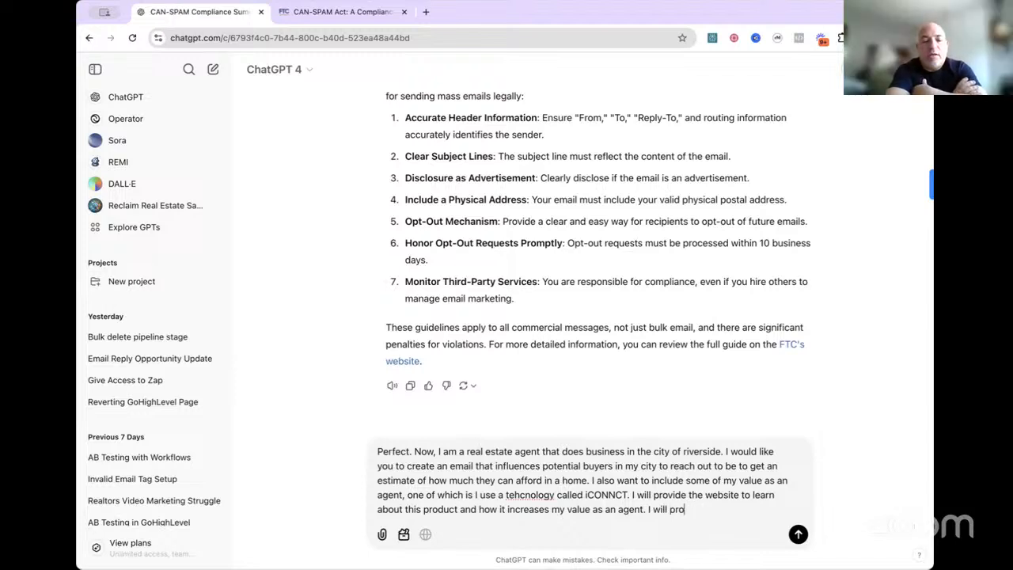
text(also provie a)
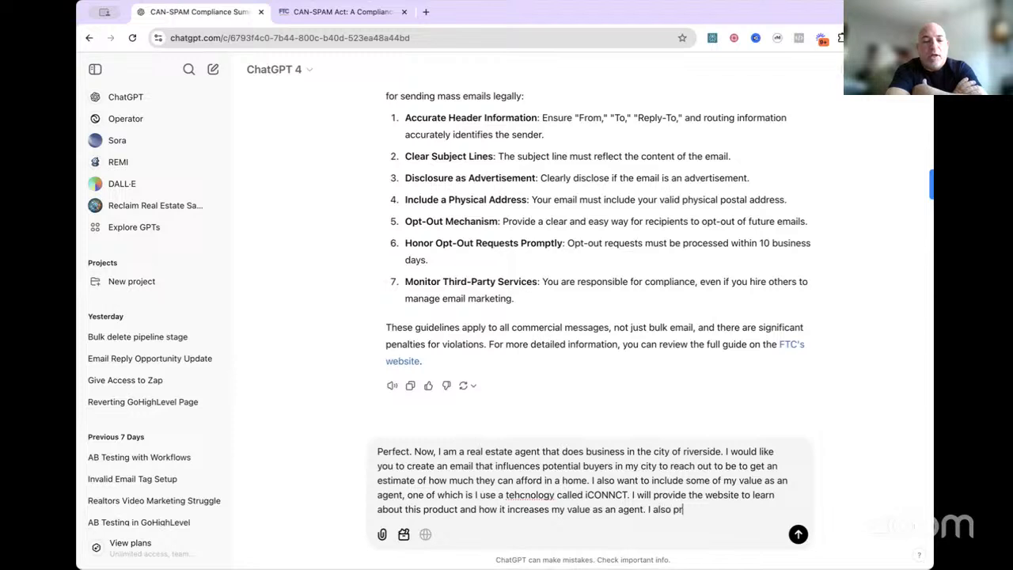
key(BackSpace)
key(BackSpace)
key(BackSpace)
text(de you a)
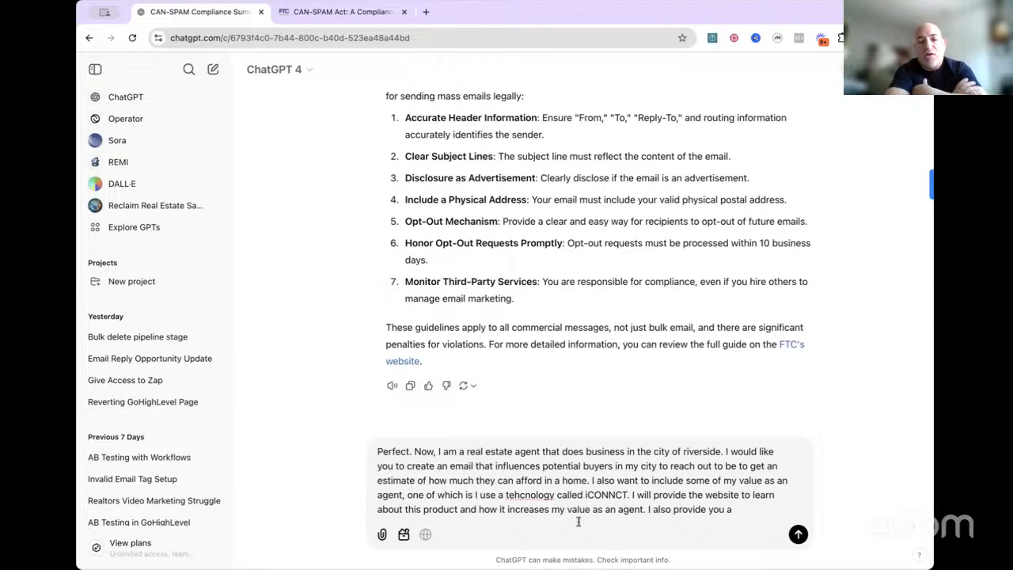
Step: Correct the misspelled "tehcnology" to "technology" and change the product name to "iCONNCT.com"
right_click(530, 497)
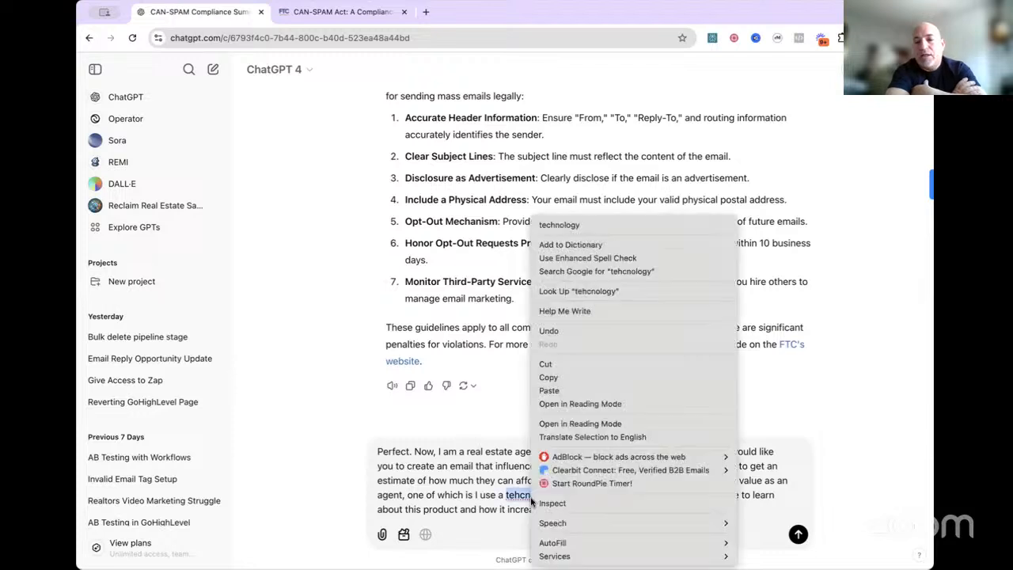
click(603, 221)
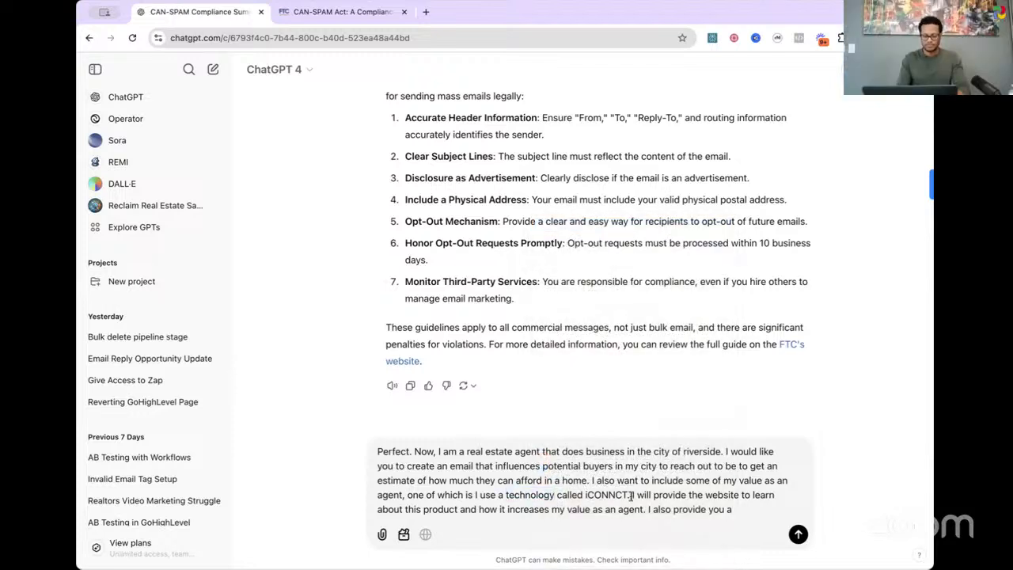
click(627, 494)
text(.com.)
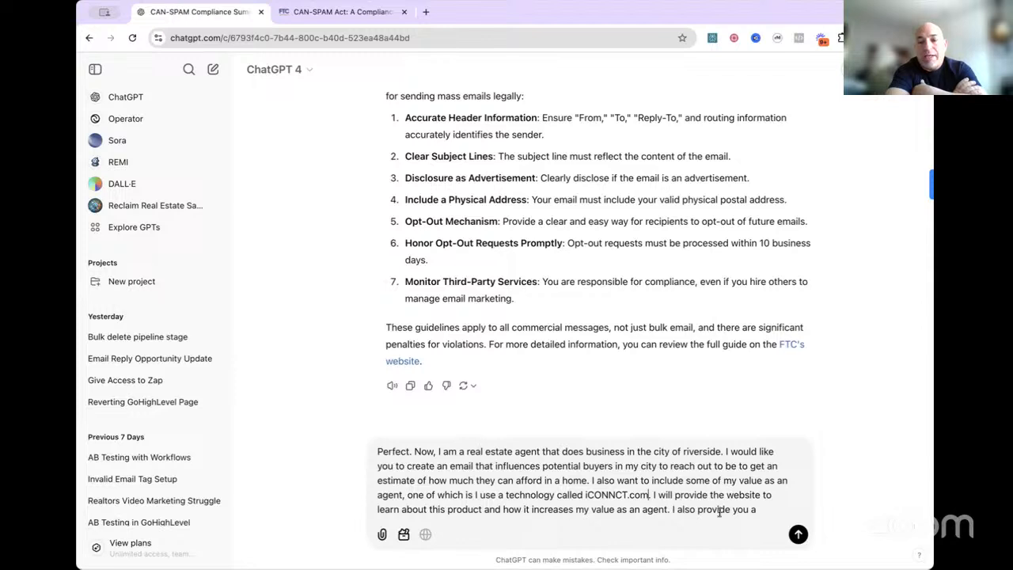
Step: Reword the unfinished last sentence of the message so it begins "I will also provide you"
click(774, 511)
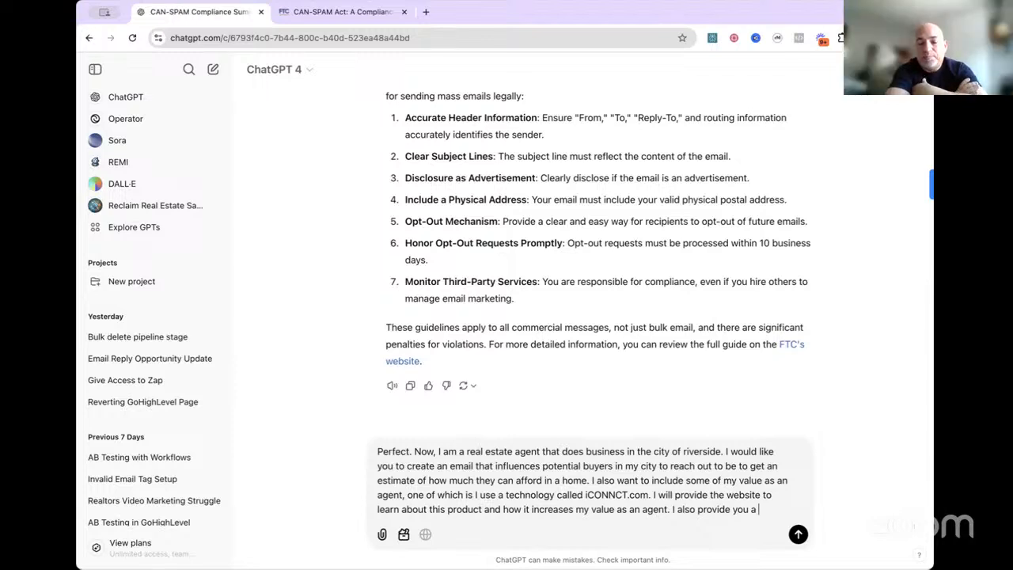
key(BackSpace)
key(BackSpace)
key(BackSpace)
key(BackSpace)
key(BackSpace)
key(BackSpace)
key(BackSpace)
key(BackSpace)
key(BackSpace)
key(BackSpace)
key(BackSpace)
key(BackSpace)
key(BackSpace)
key(BackSpace)
key(BackSpace)
key(BackSpace)
key(BackSpace)
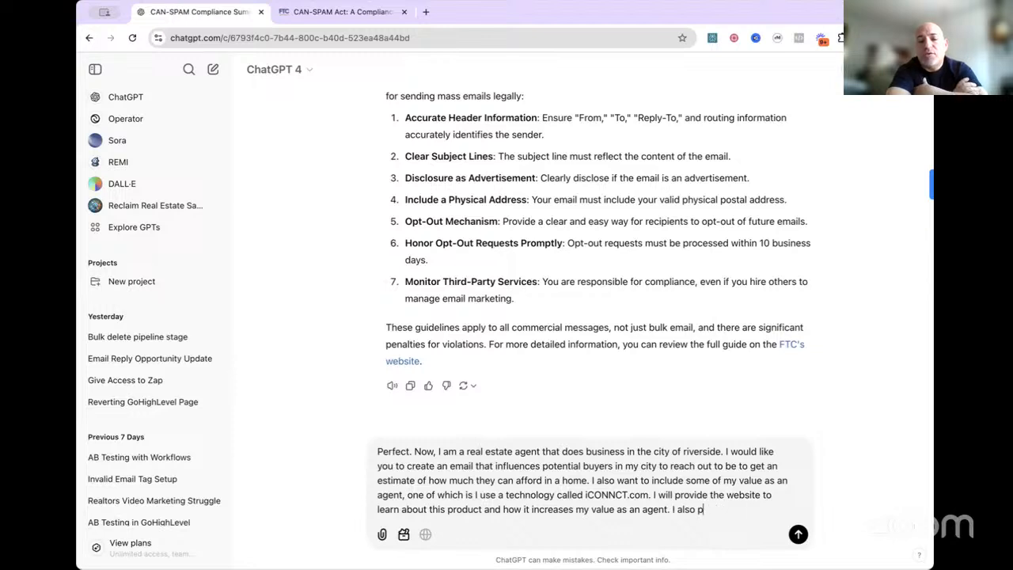
key(BackSpace)
text(will a)
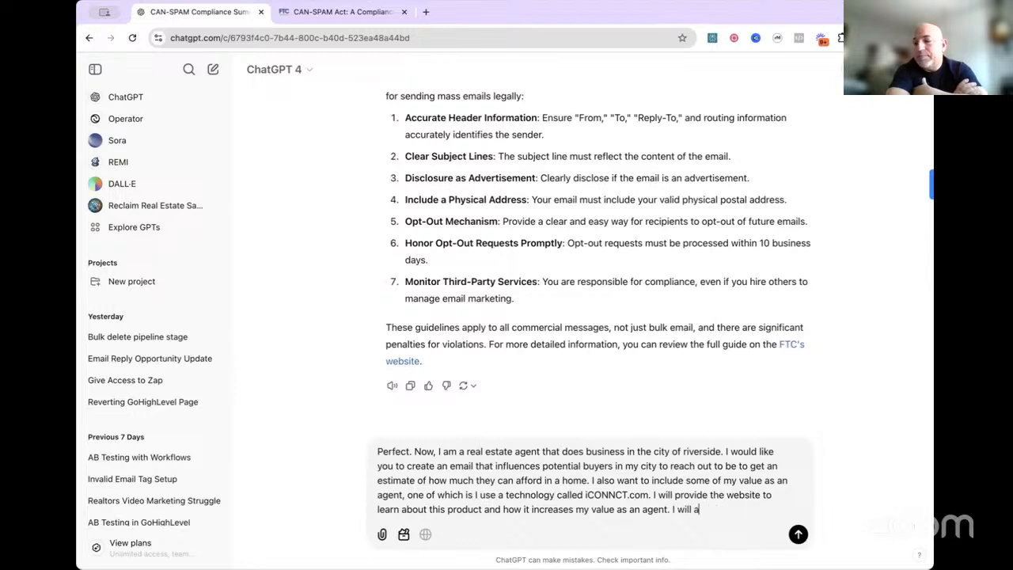
text(lso provied)
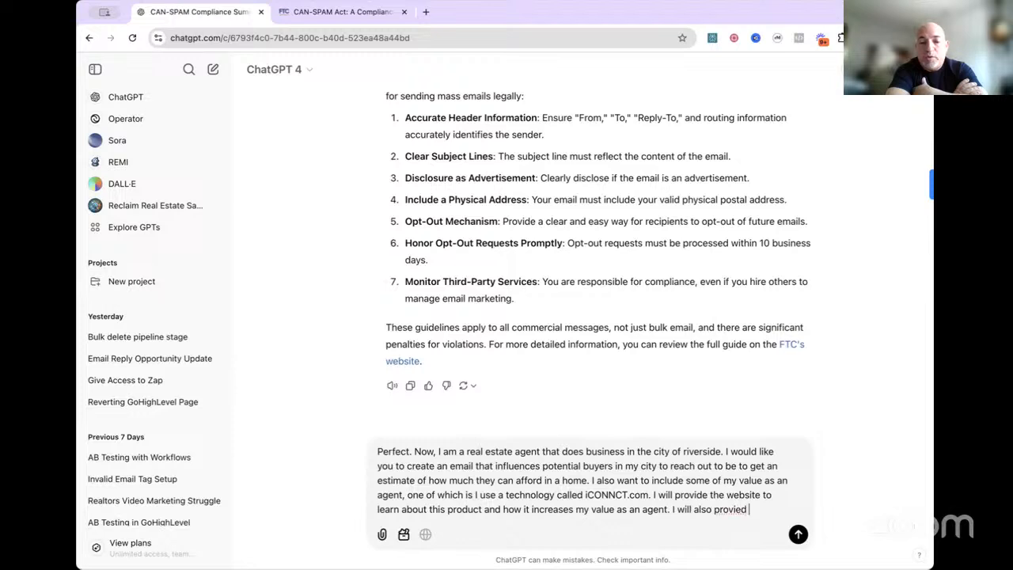
key(BackSpace)
key(BackSpace)
key(BackSpace)
text(de you)
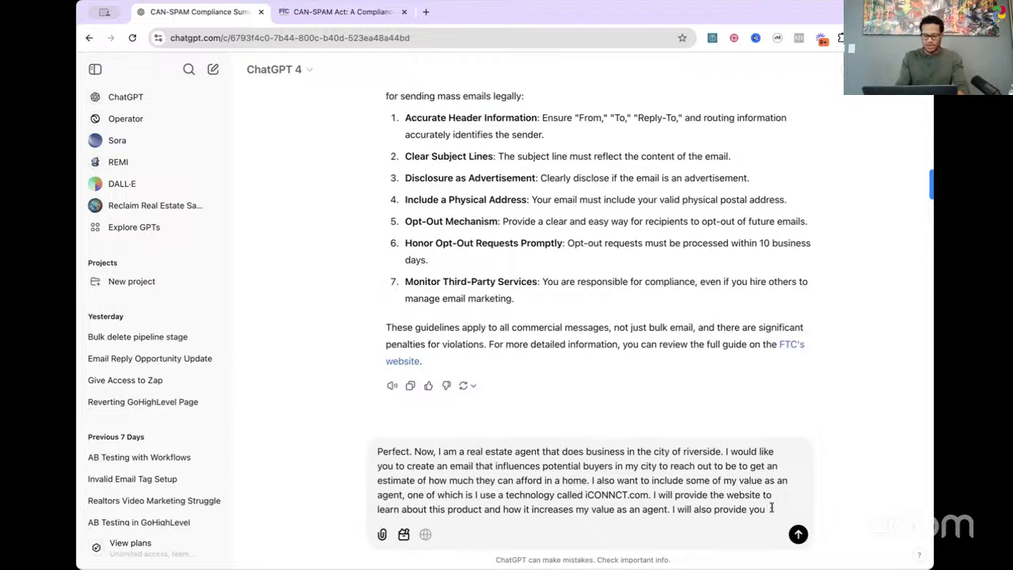
Step: Complete the last sentence with "a very effective email marketing framework that has a high reply rate."
text(a very effect)
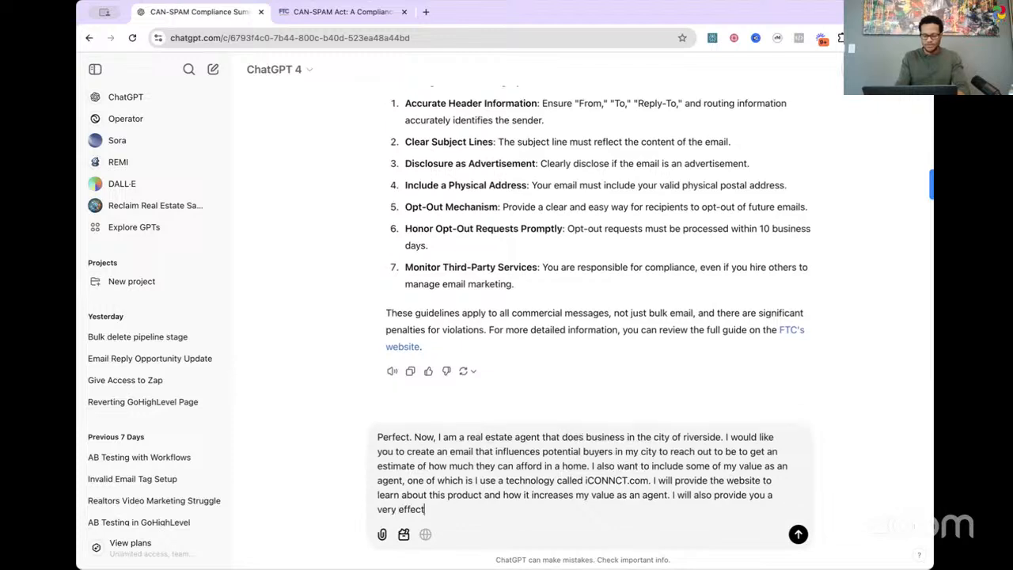
text(ive email amrketing)
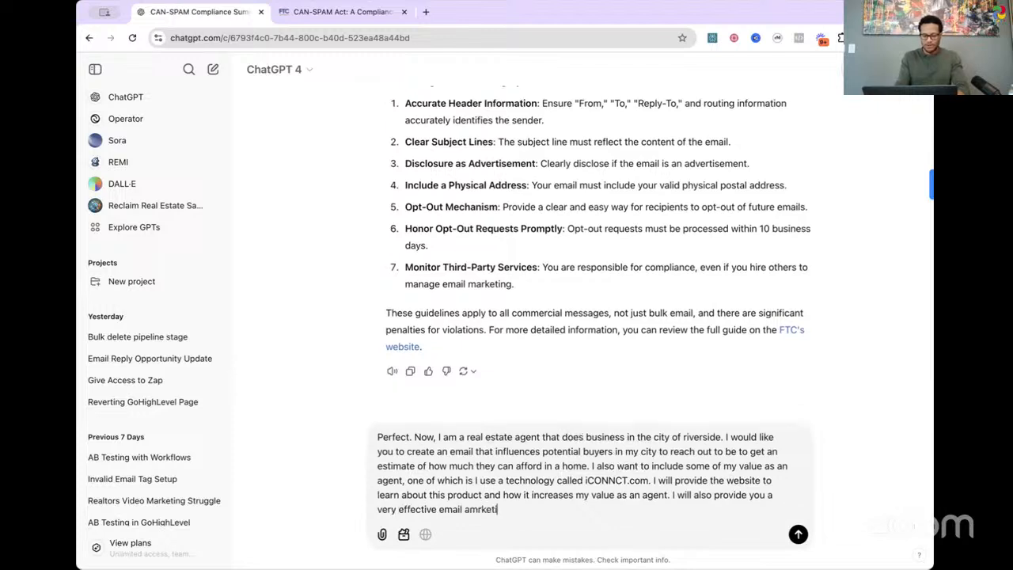
key(BackSpace)
key(BackSpace)
key(BackSpace)
key(BackSpace)
key(BackSpace)
key(BackSpace)
key(BackSpace)
key(BackSpace)
key(BackSpace)
key(BackSpace)
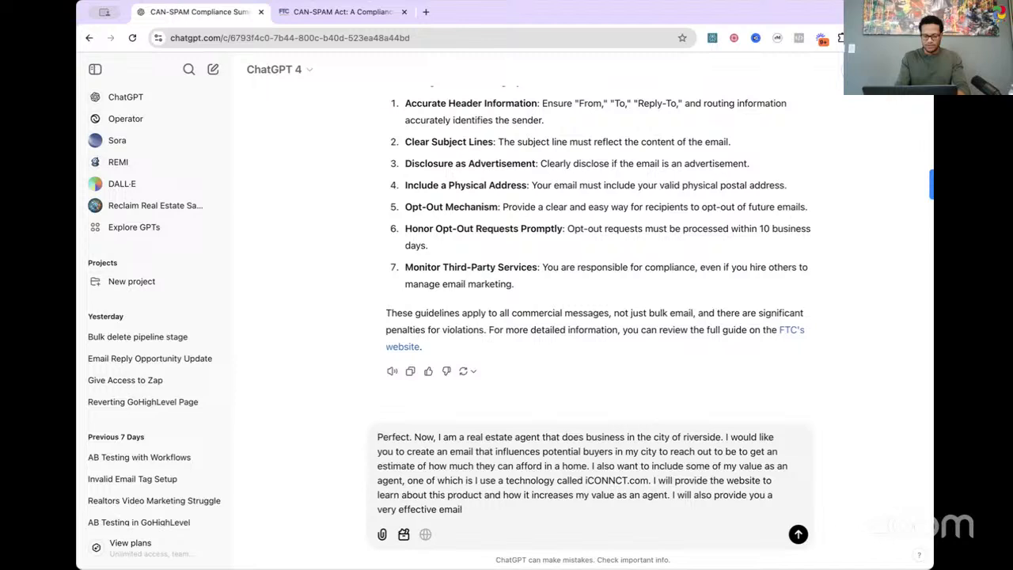
text(marketing framew)
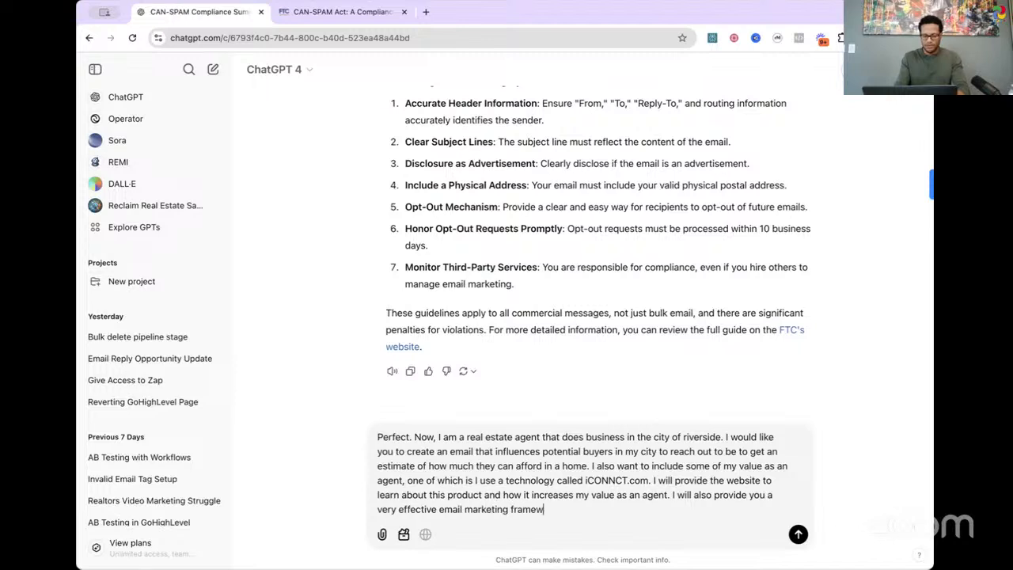
text(ork that has a )
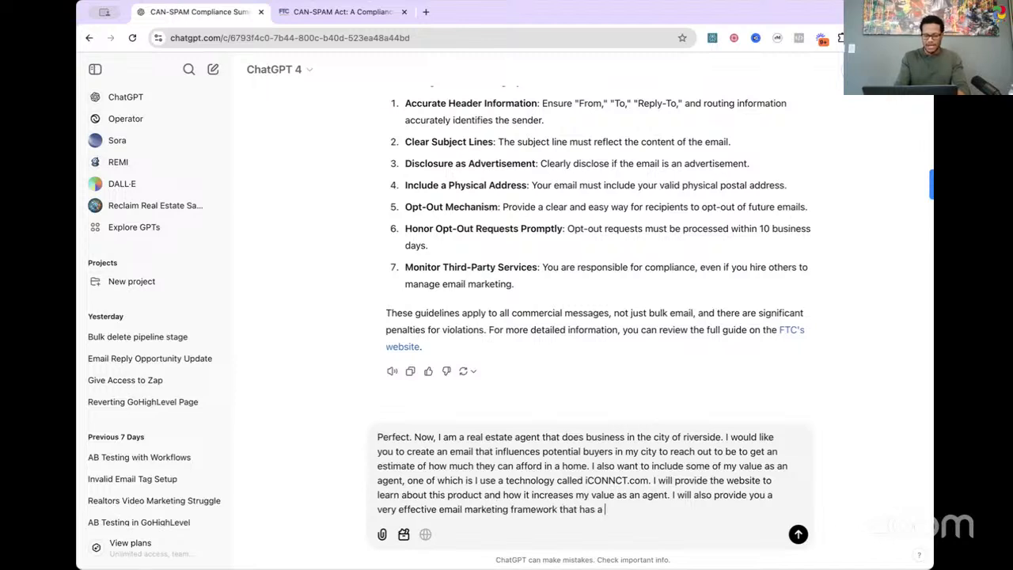
text(high reply)
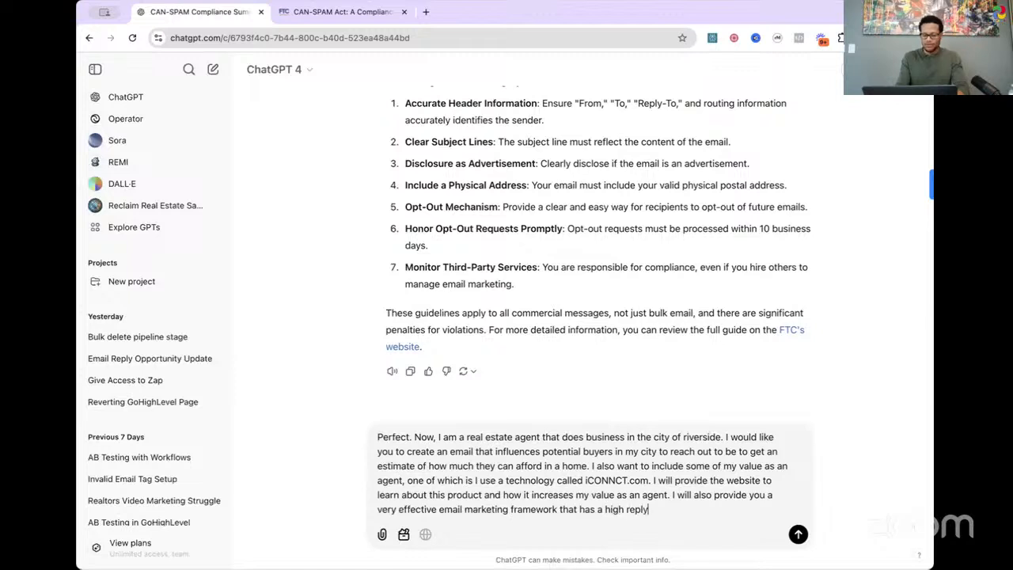
text( rate.)
Step: Add "Do you understand?" as a separate paragraph below the message and send it
key(shift+Return)
key(shift+Return)
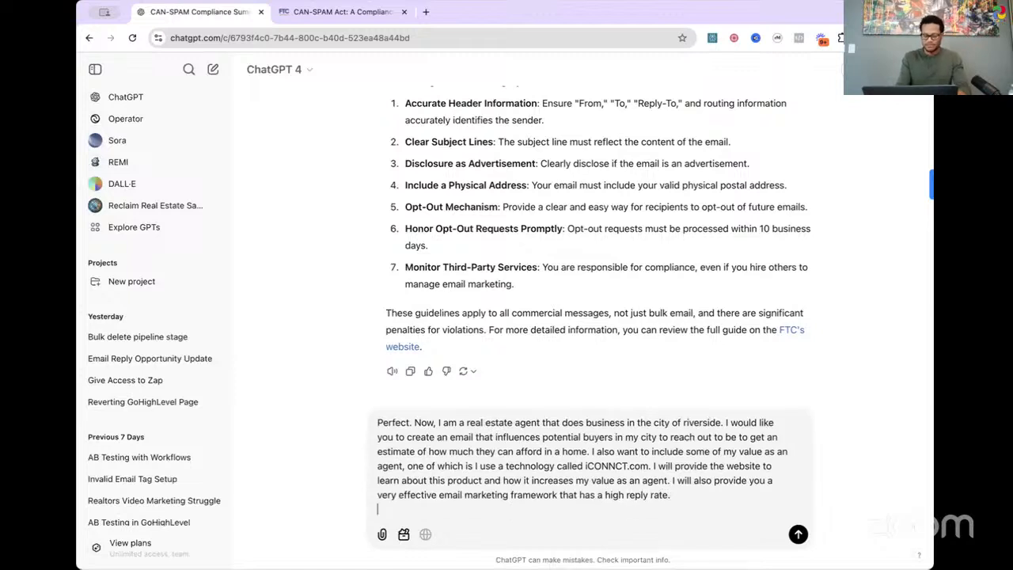
text(Do you under)
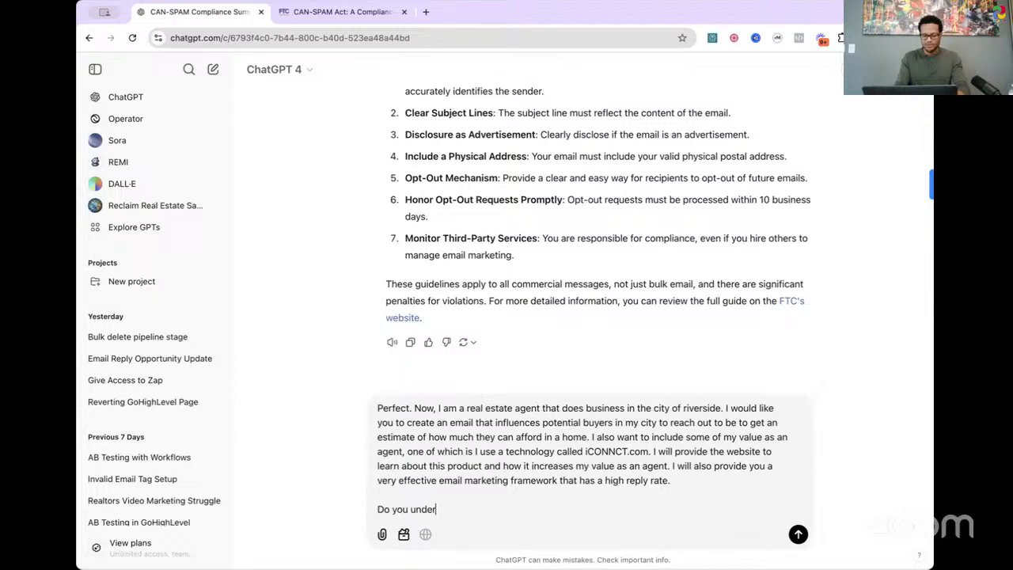
text(stand?)
key(Return)
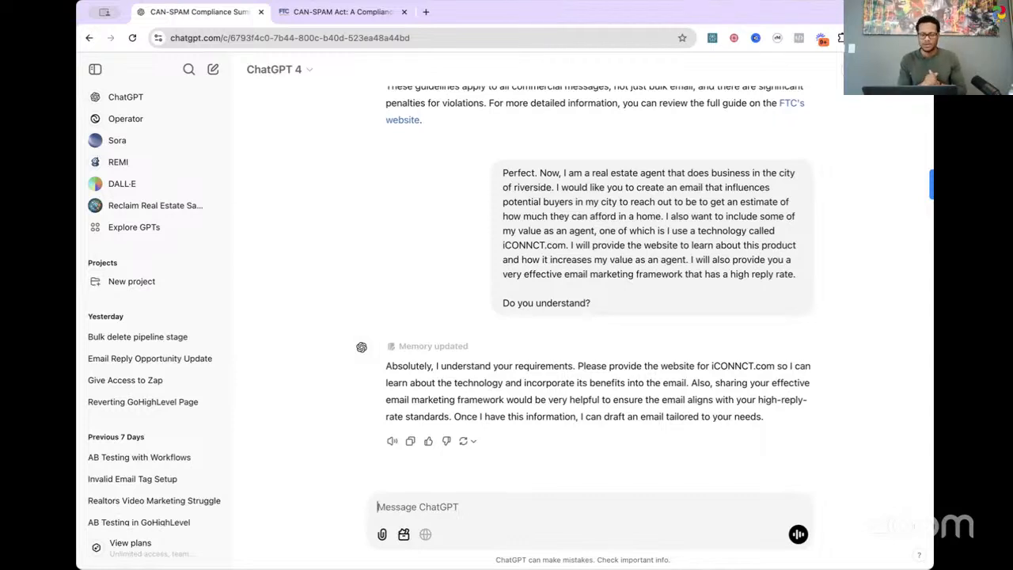
scroll(688, 317, down, 1)
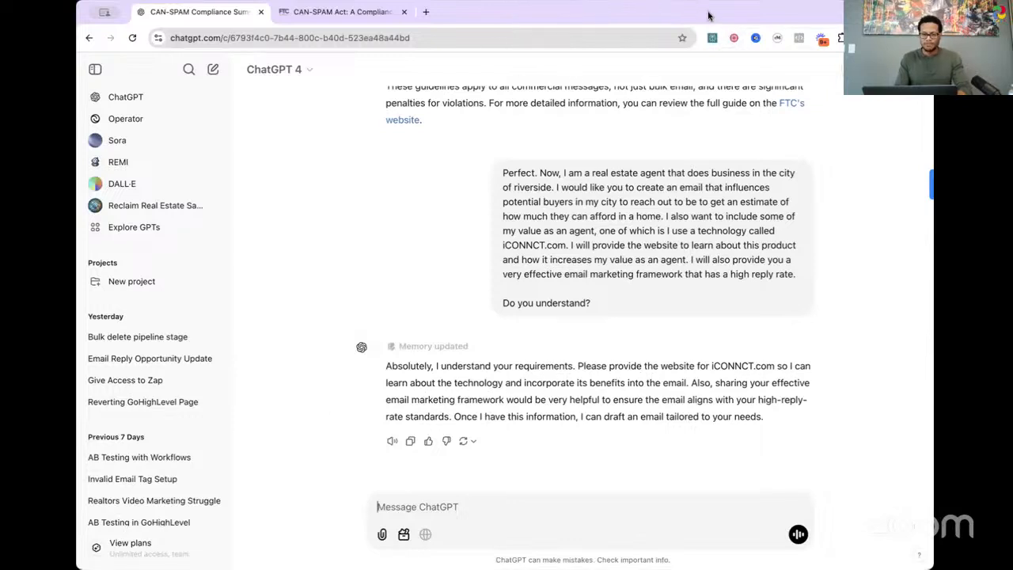
Step: Open the iconnct.com home page in a new browser tab and copy its web address
click(425, 13)
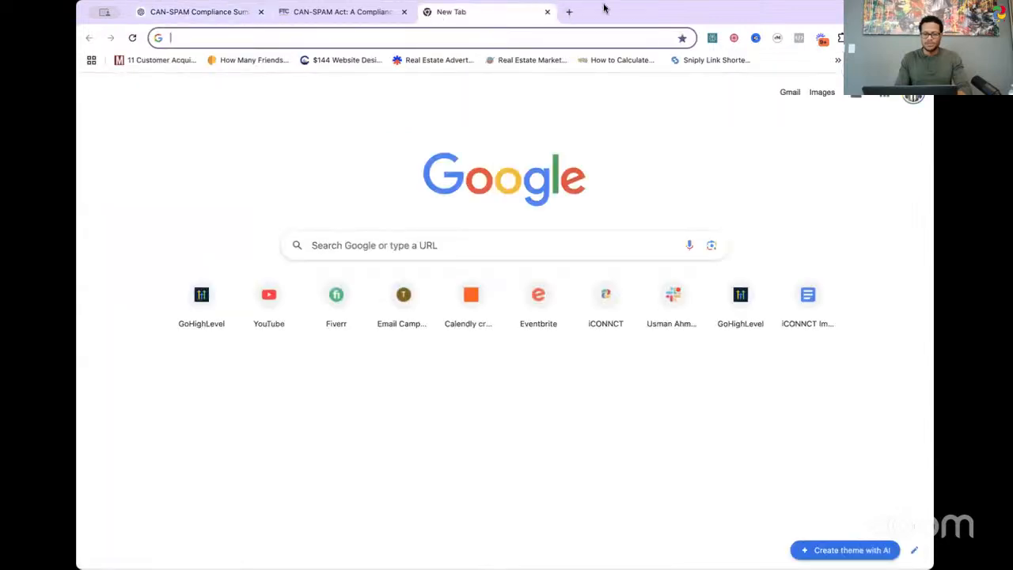
click(446, 33)
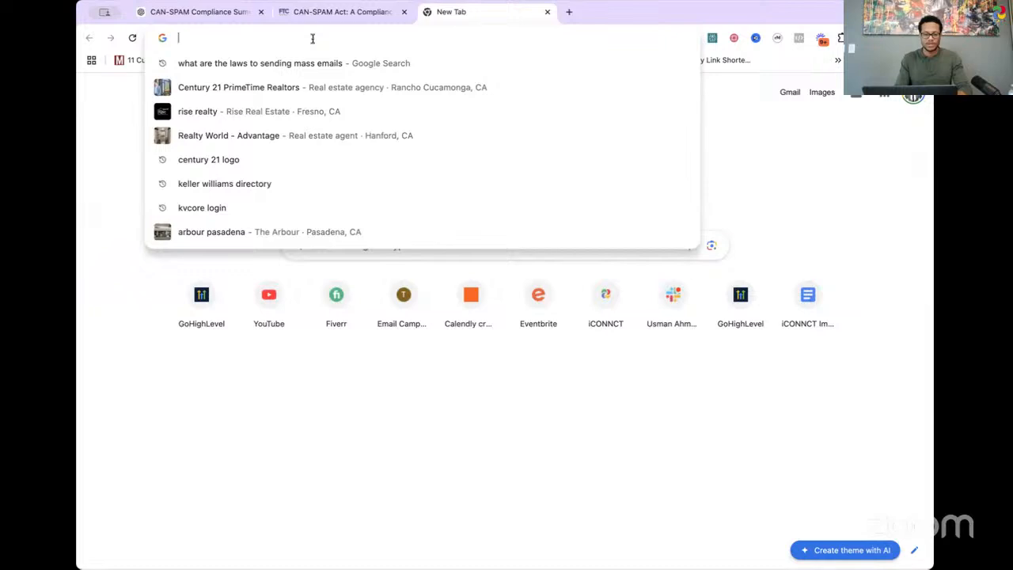
text(iconnct.com)
key(Return)
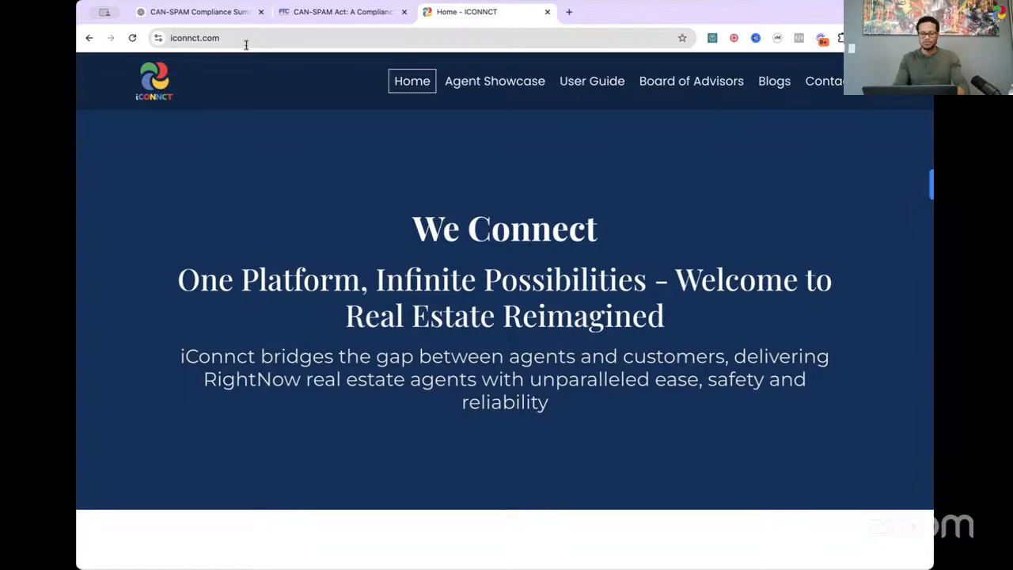
scroll(567, 256, down, 4)
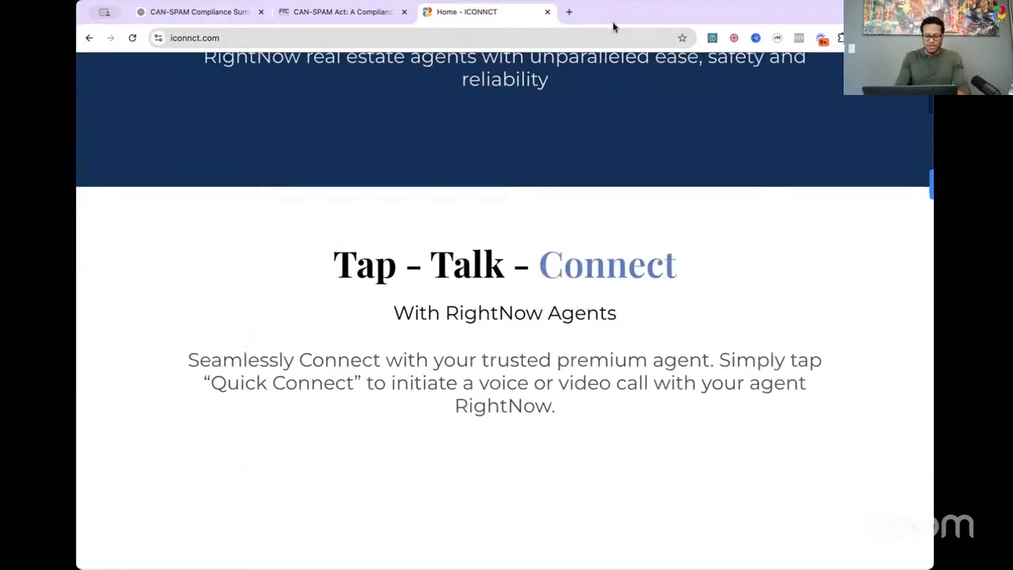
scroll(567, 255, up, 4)
click(340, 37)
key(super+c)
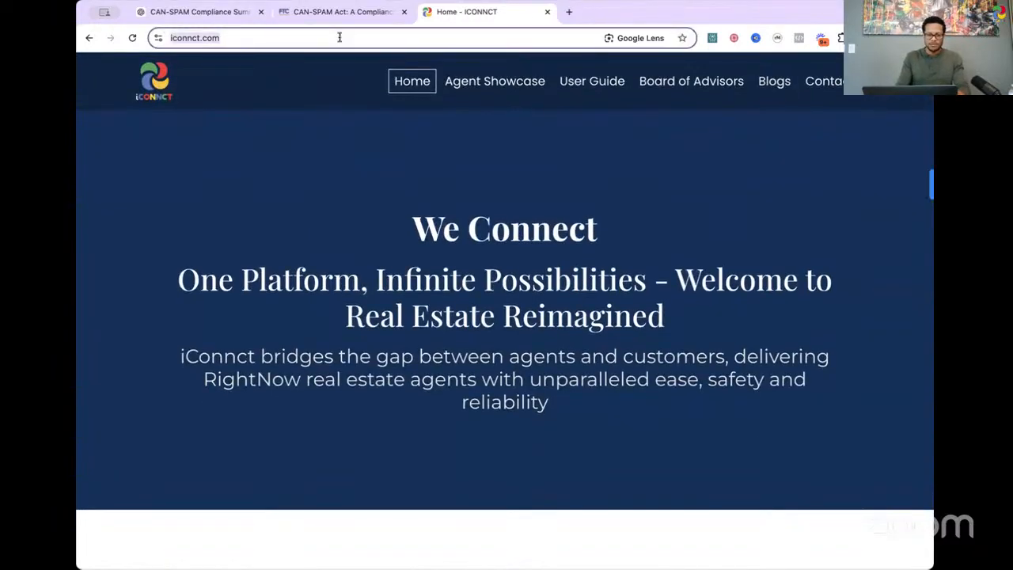
Step: Return to the ChatGPT conversation and start a new message reading "Here is the website for iconnct"
click(206, 12)
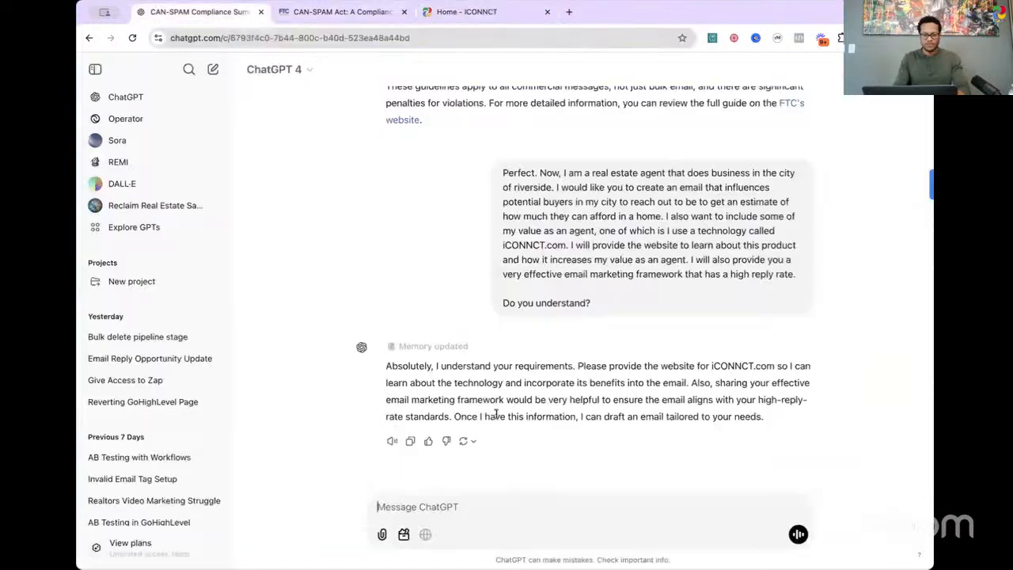
click(452, 510)
text(Her)
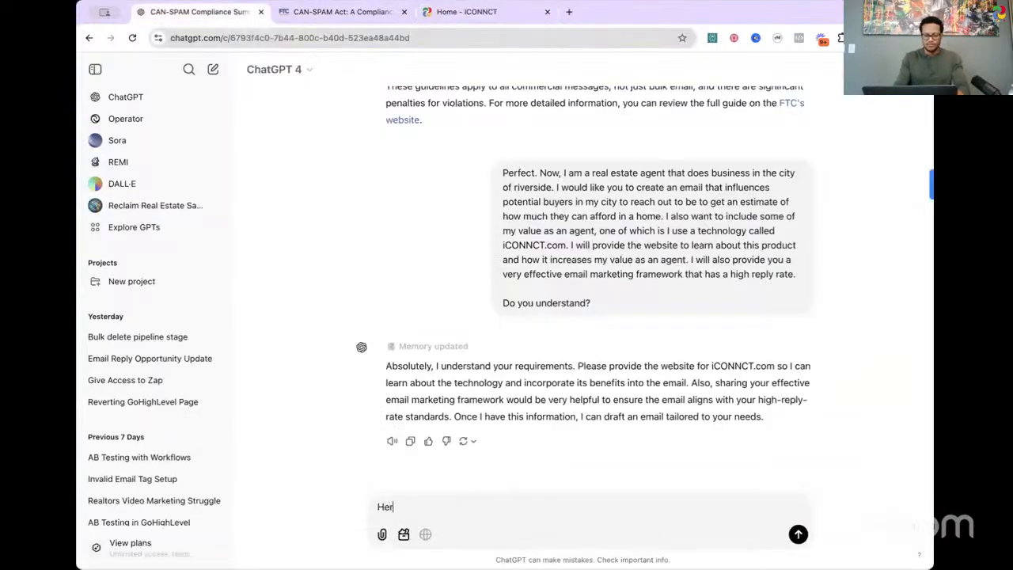
text(e is the website fo)
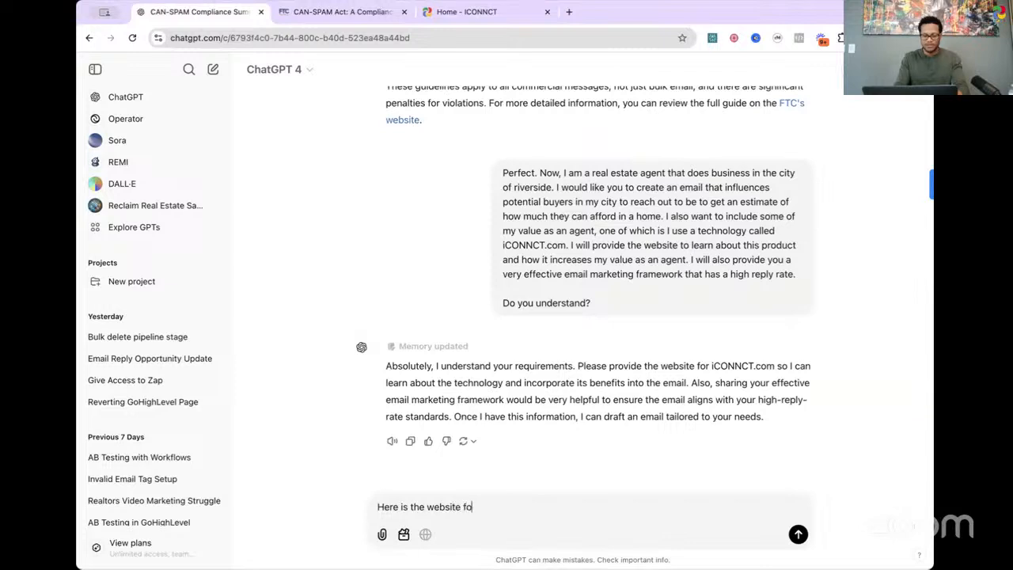
text(r chatg)
key(BackSpace)
key(BackSpace)
key(BackSpace)
key(BackSpace)
key(BackSpace)
text(ico)
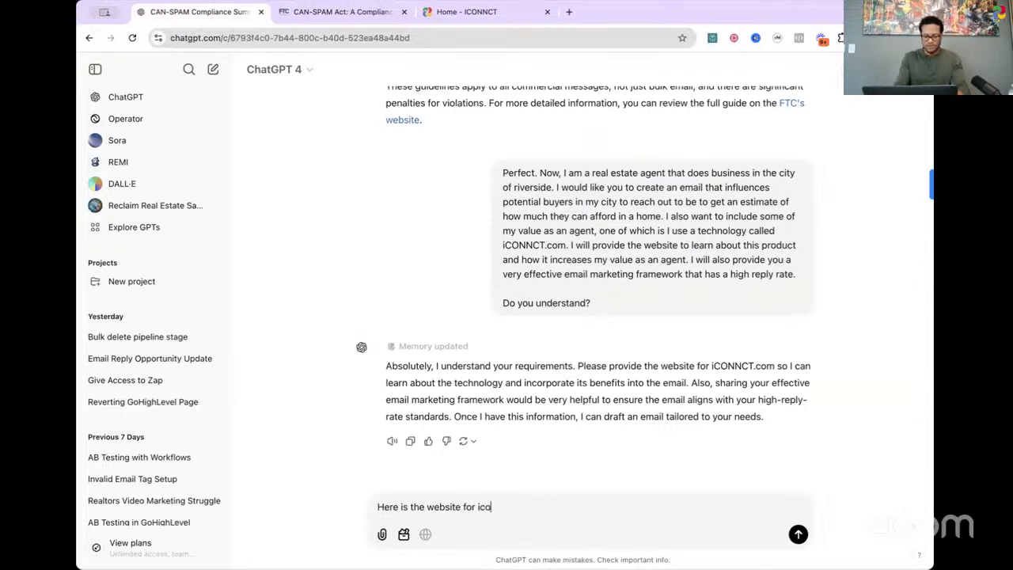
text(nnct:)
key(super+v)
key(shift+Return)
key(BackSpace)
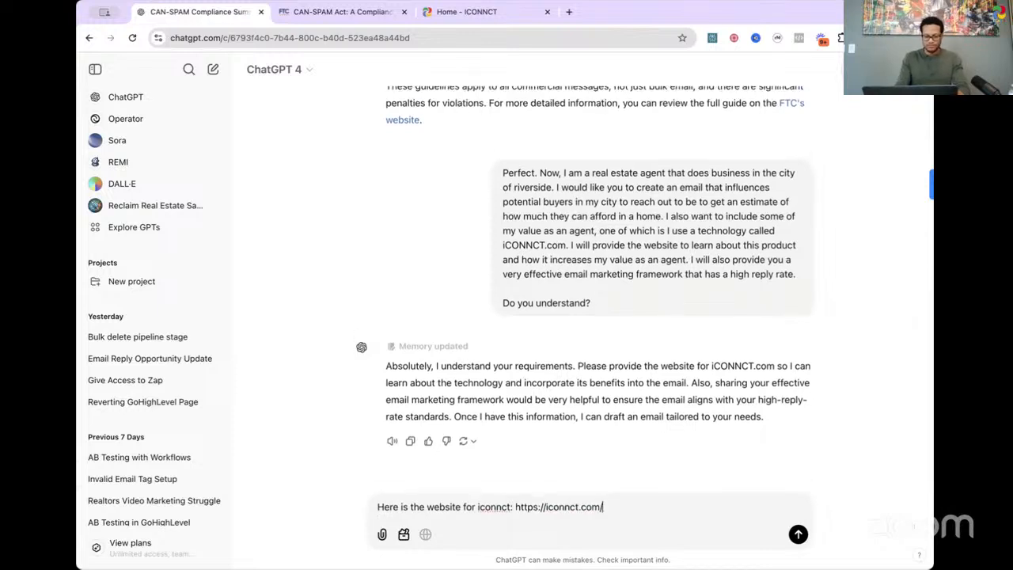
key(Return)
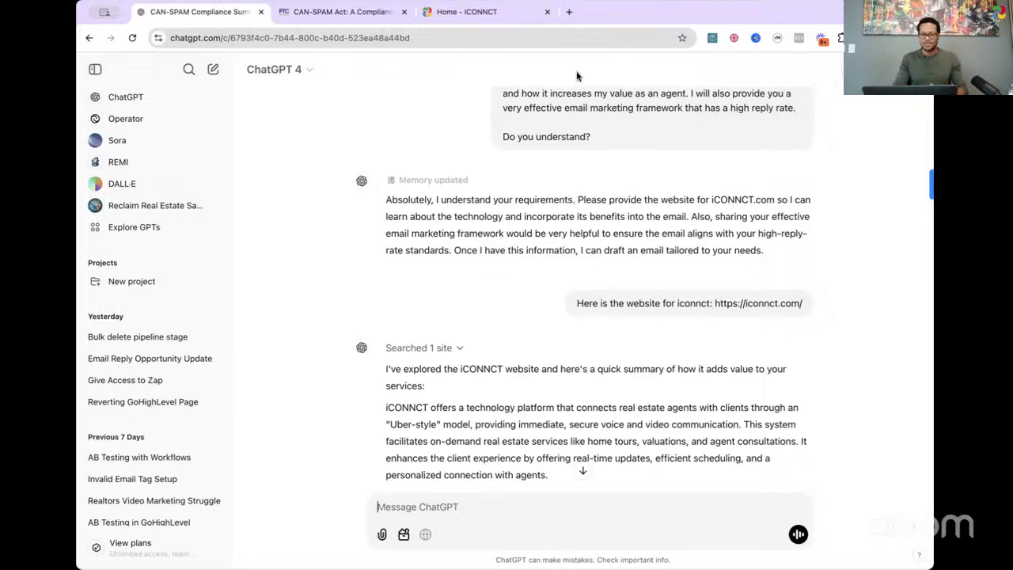
Step: Open a new browser tab with an empty address field
click(568, 11)
click(513, 34)
text(goo)
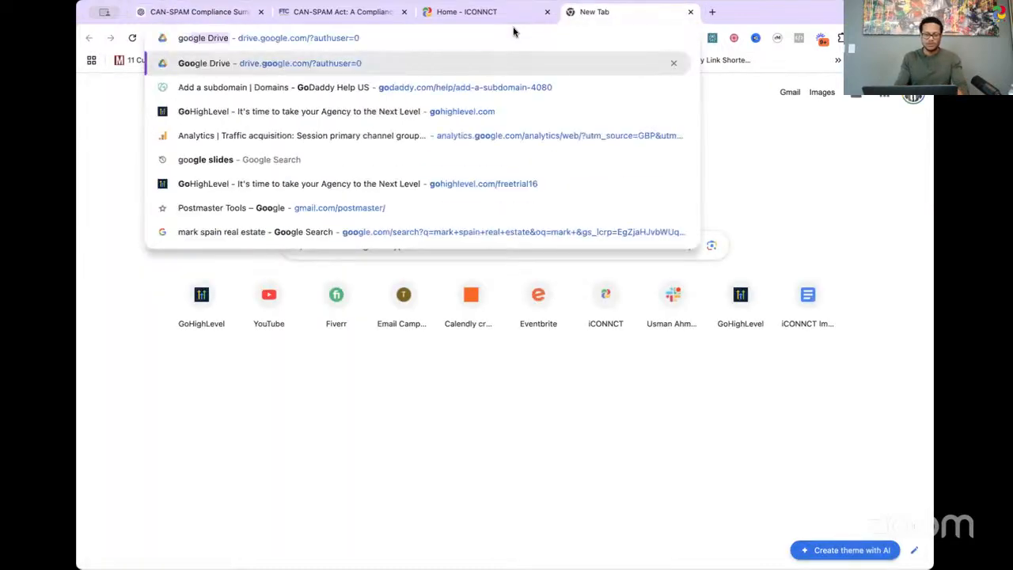
key(Escape)
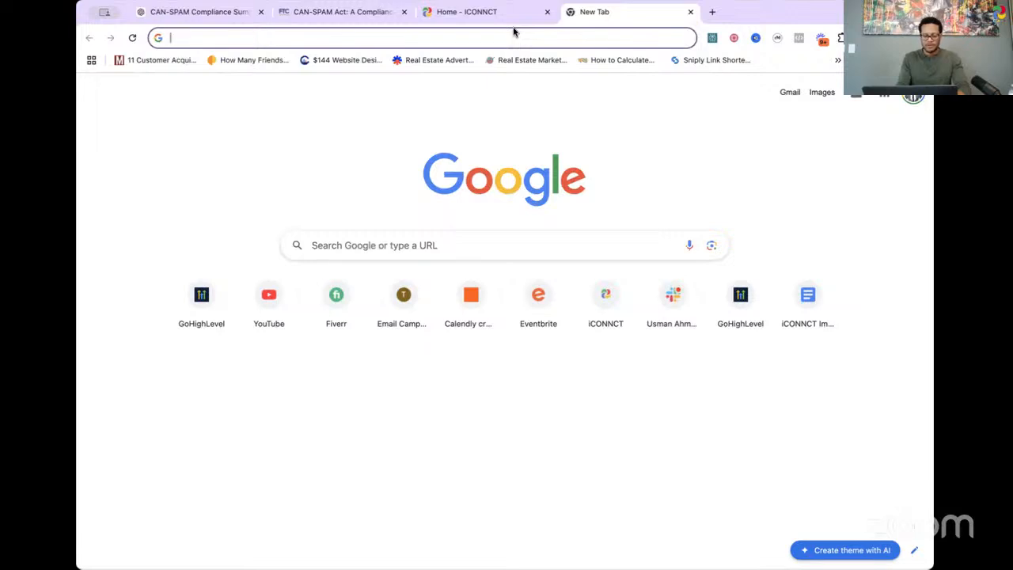
Step: Search Google for "highly effective email marketing frameworks that got high response rates" and look through the results
text(highly effe)
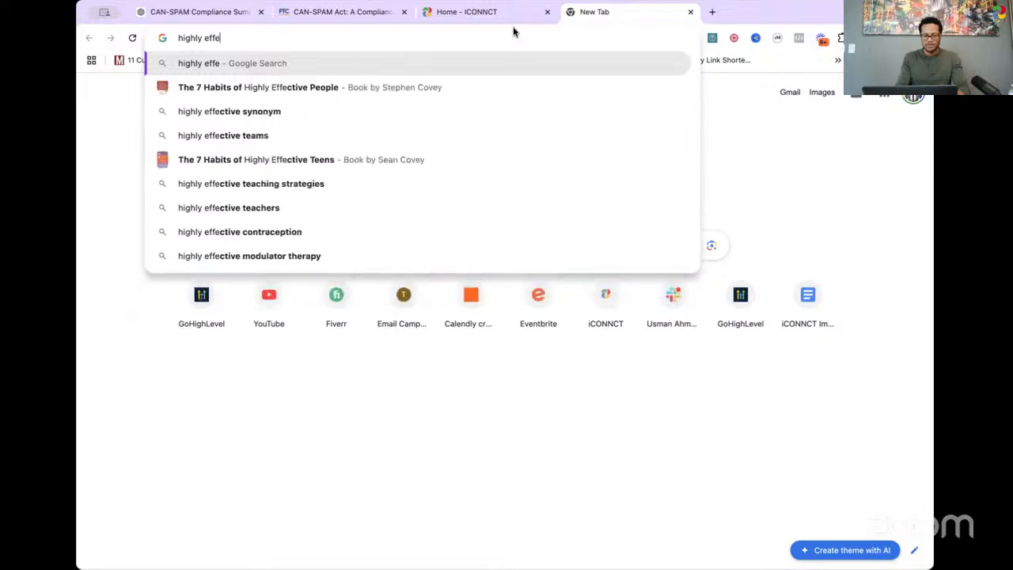
text(ctive email marketing )
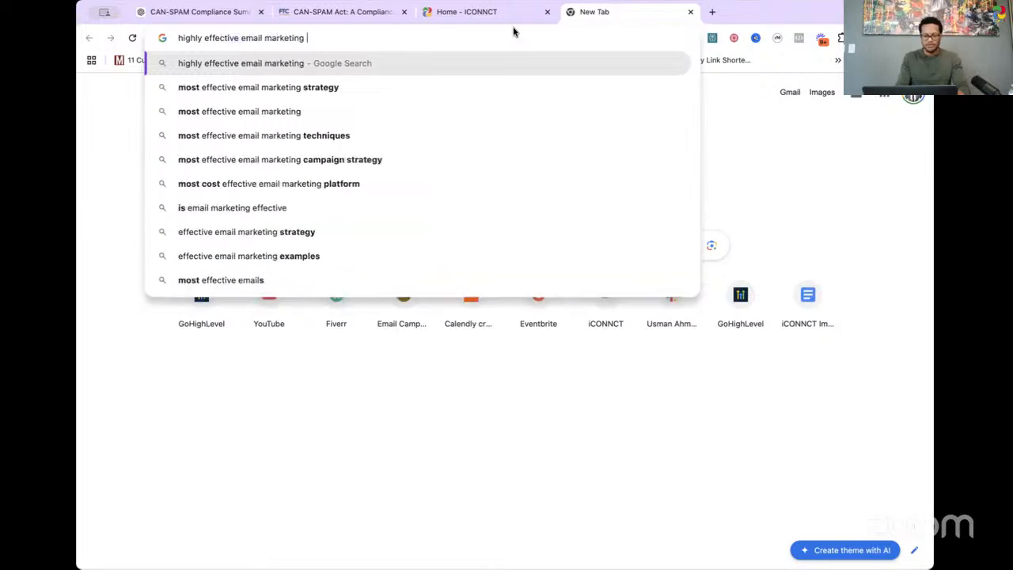
text(frameworks h)
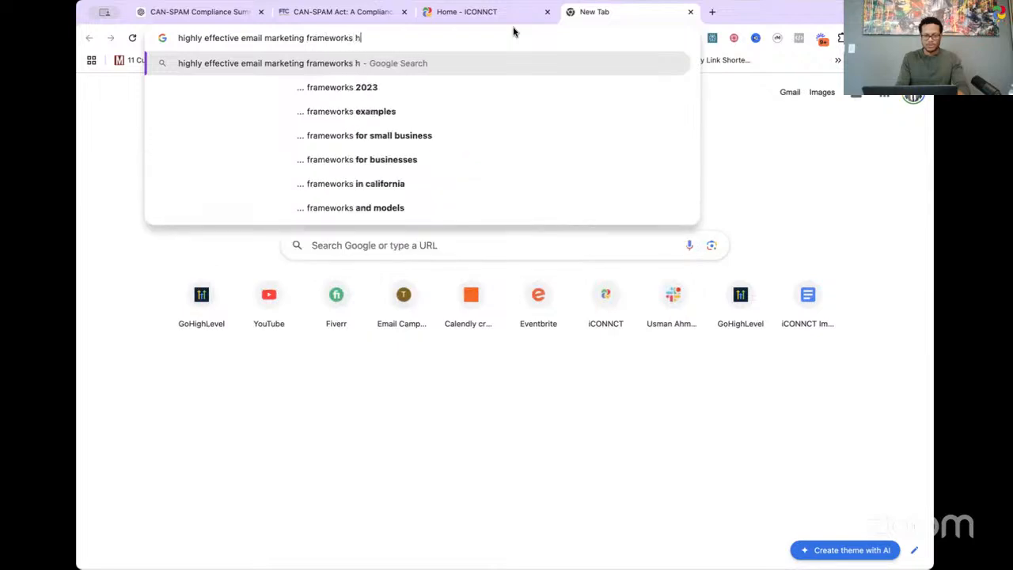
key(BackSpace)
text(that got hig)
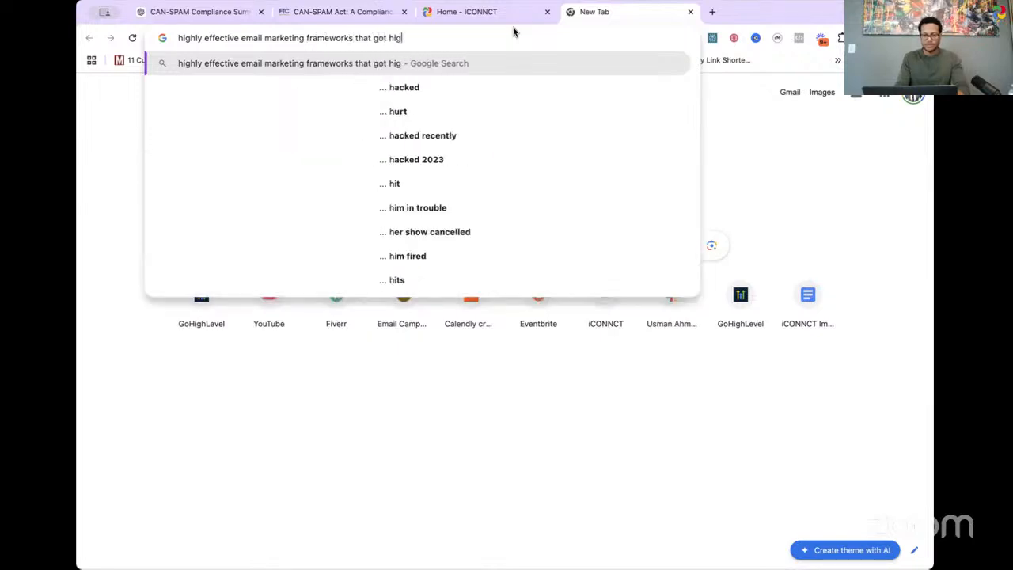
text(h response r)
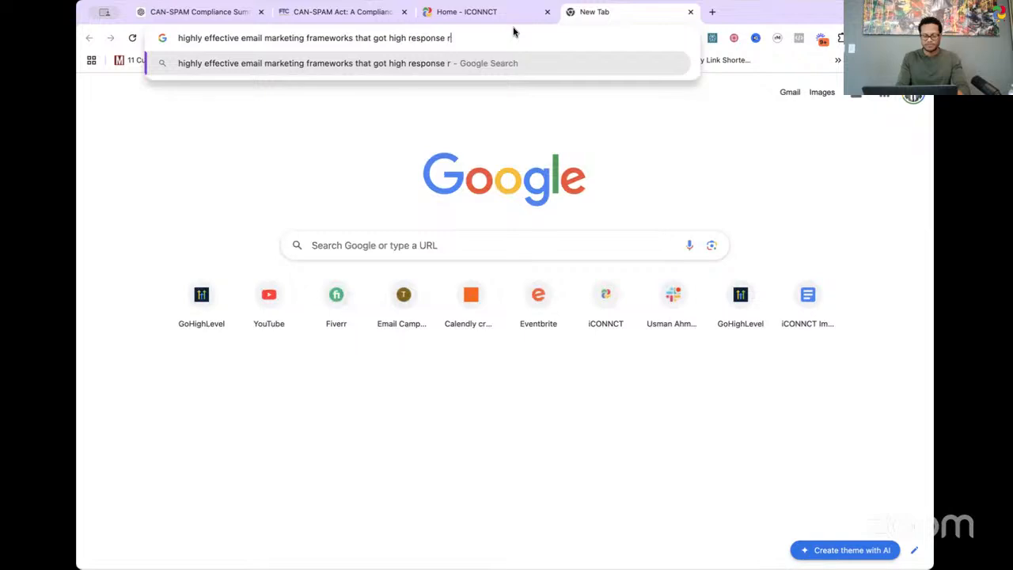
text(ates)
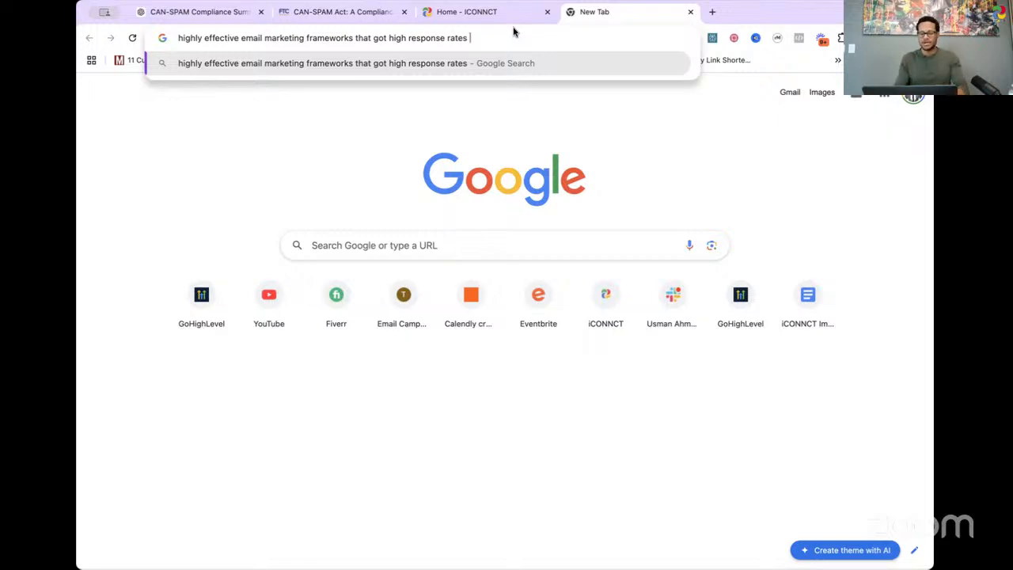
key(Return)
scroll(565, 248, down, 2)
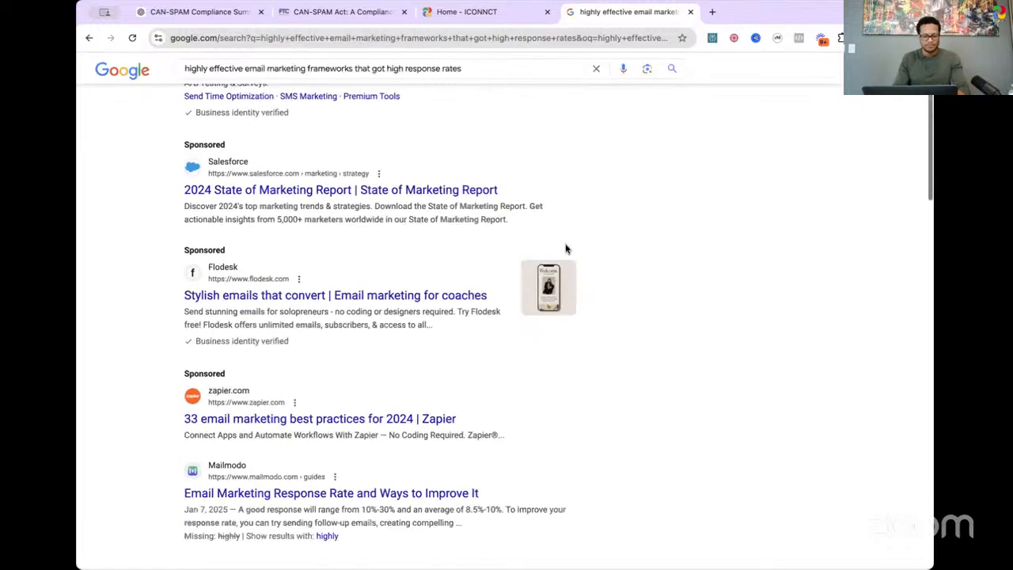
Step: Look further down the search results and copy the link address of RollWorks' "13 Tips to Increase Email Response Rate by 320 %"
scroll(594, 296, down, 5)
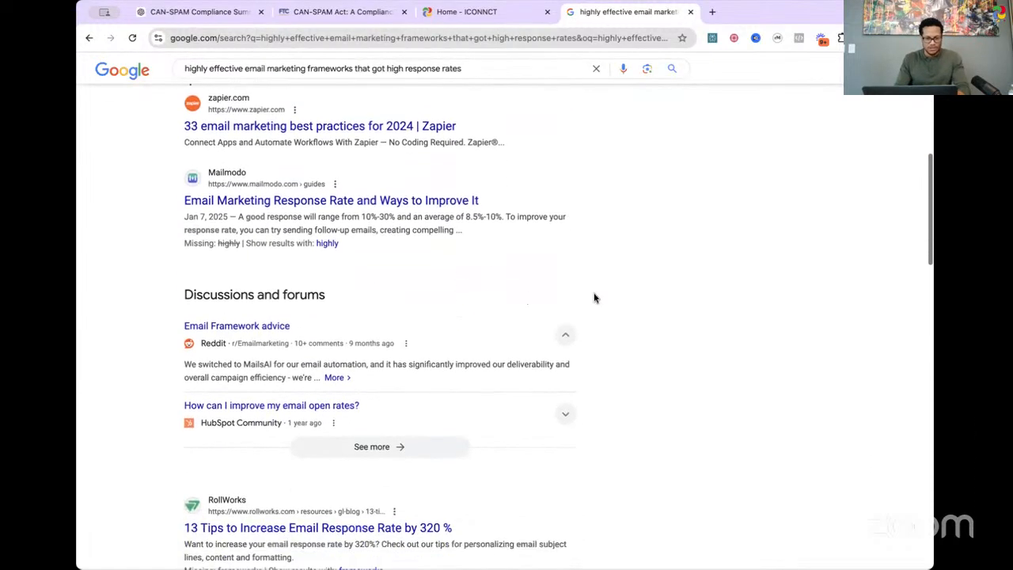
scroll(594, 297, down, 1)
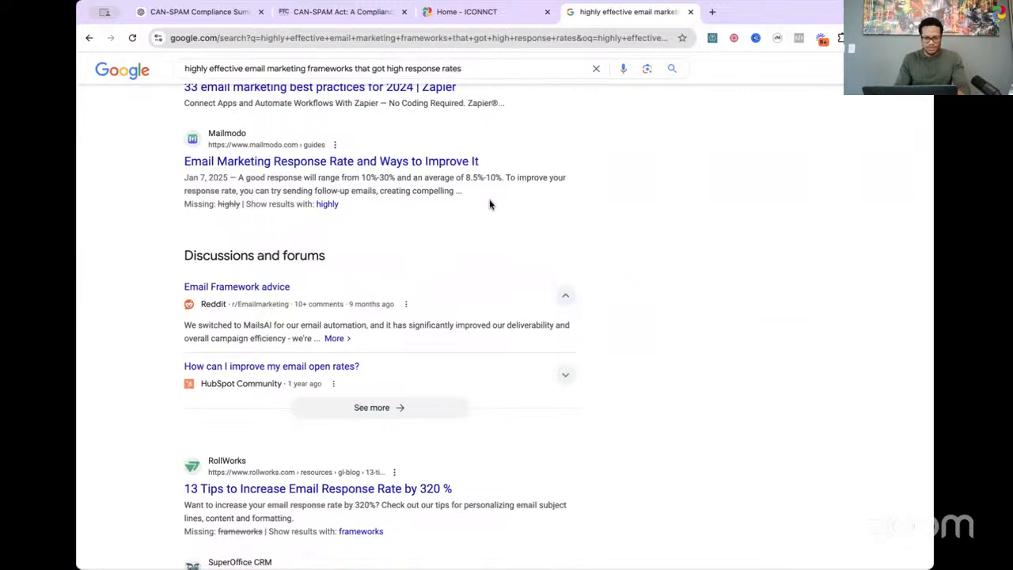
scroll(508, 185, down, 5)
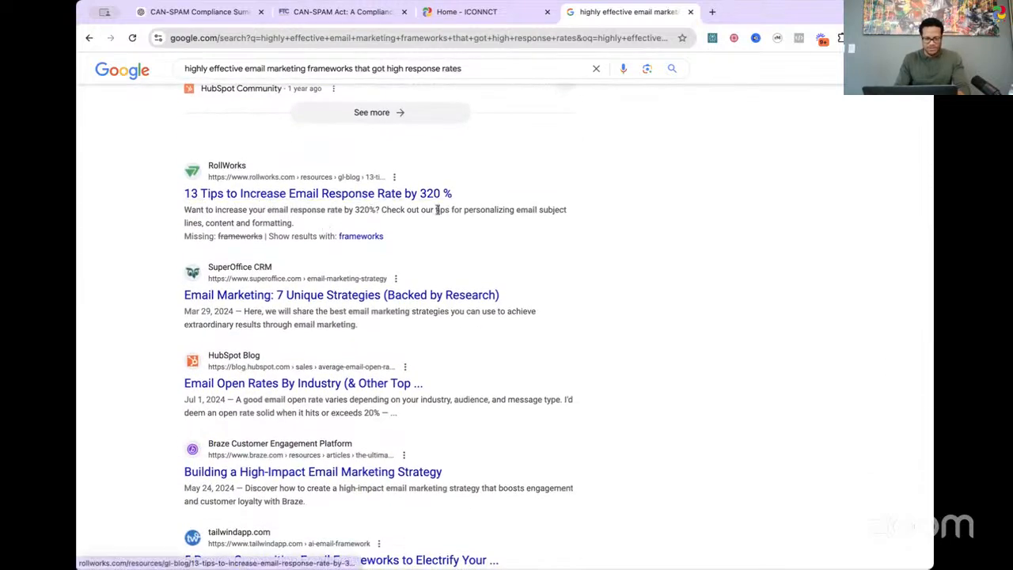
scroll(437, 210, down, 1)
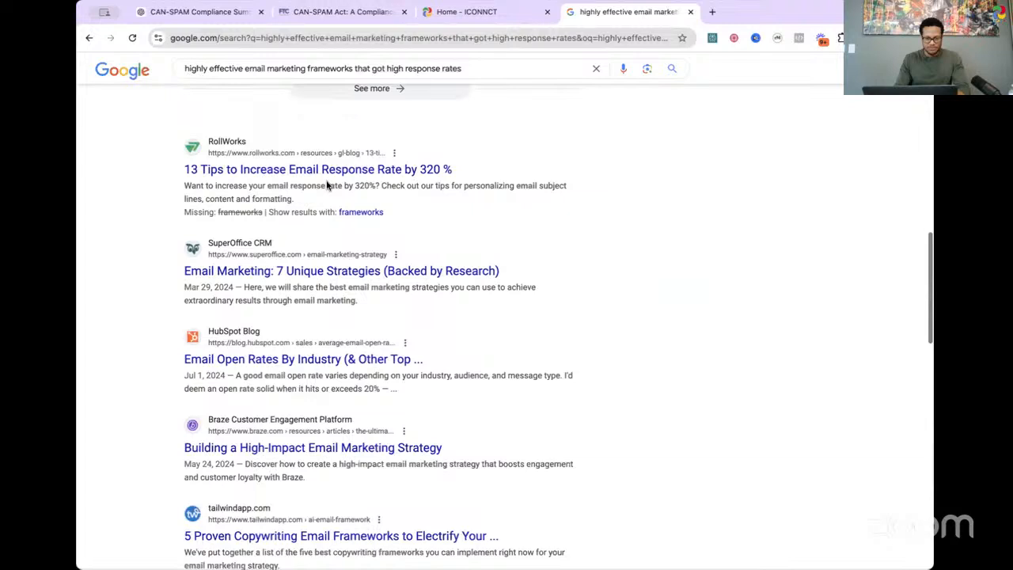
right_click(264, 176)
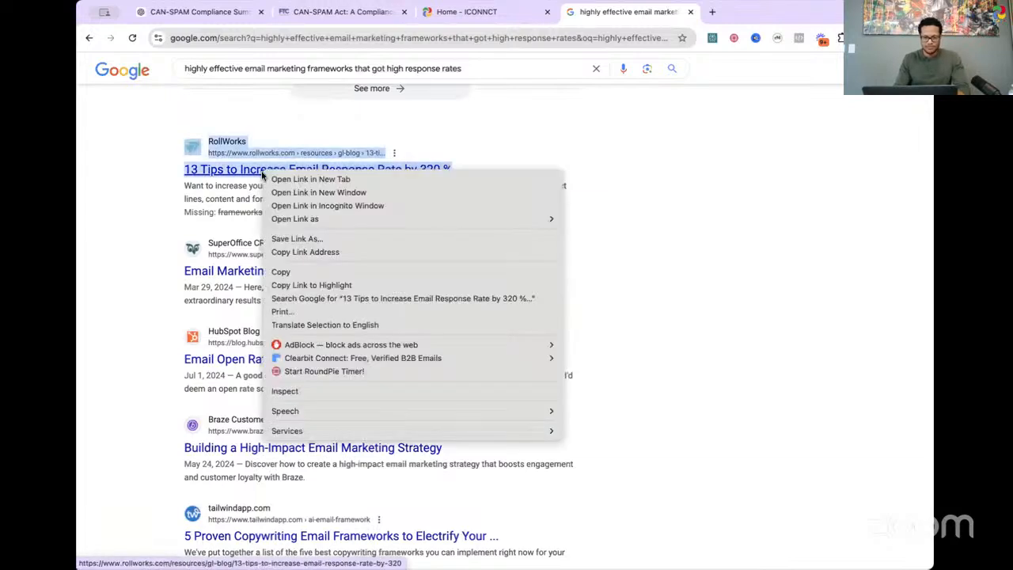
click(339, 253)
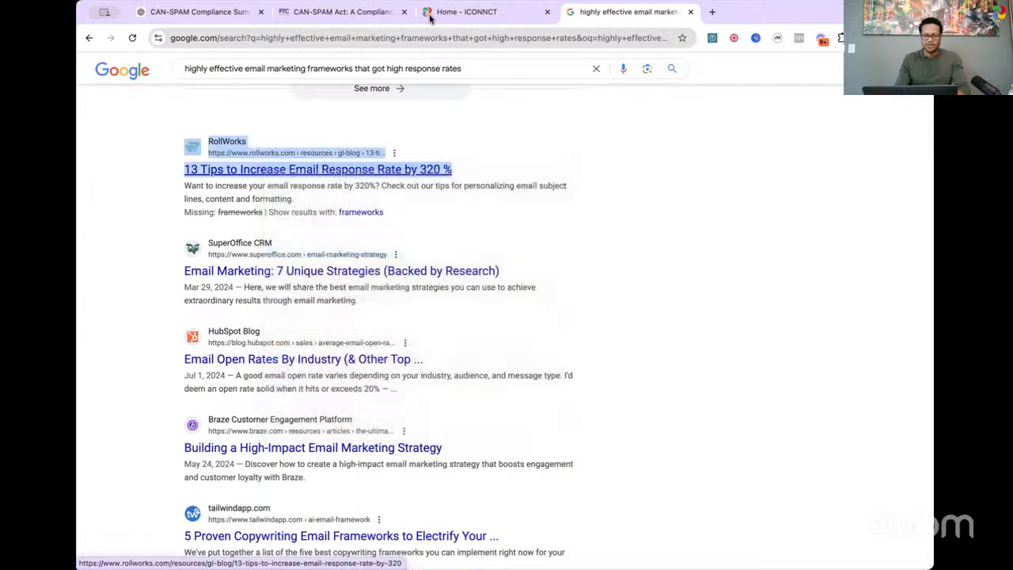
Step: Return to the ChatGPT conversation and start a new message reading "Here is the"
click(207, 12)
scroll(549, 328, down, 2)
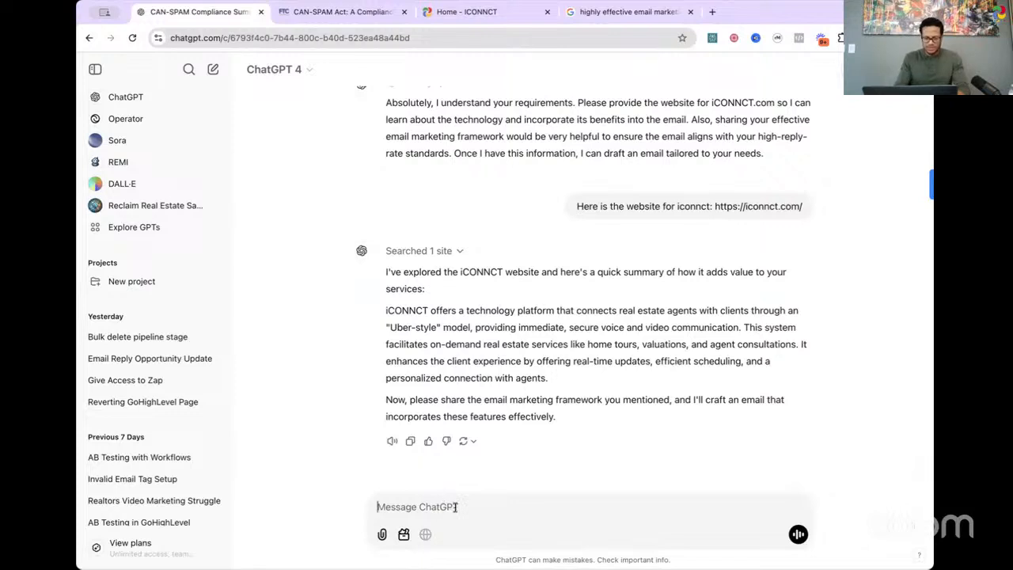
text(Here is the)
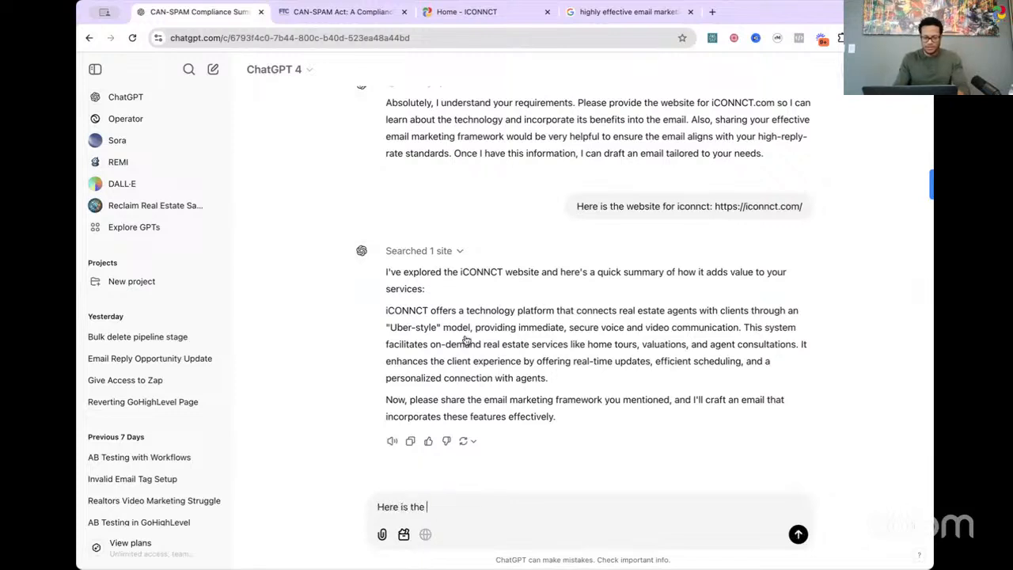
click(627, 13)
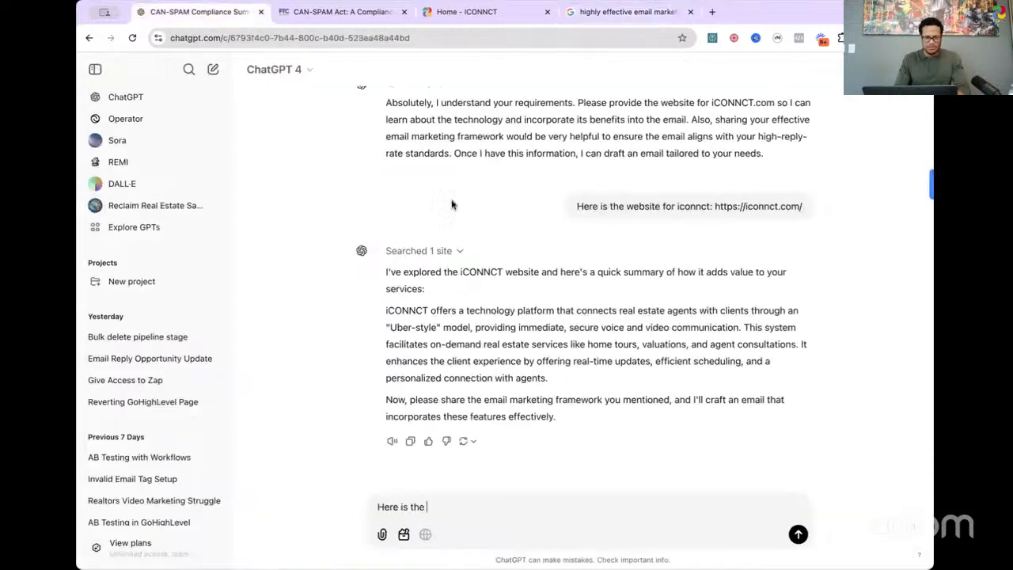
click(197, 8)
Step: Complete the message with "website that has the effective email marketing framework:" plus the copied RollWorks address, and send it
text(websi)
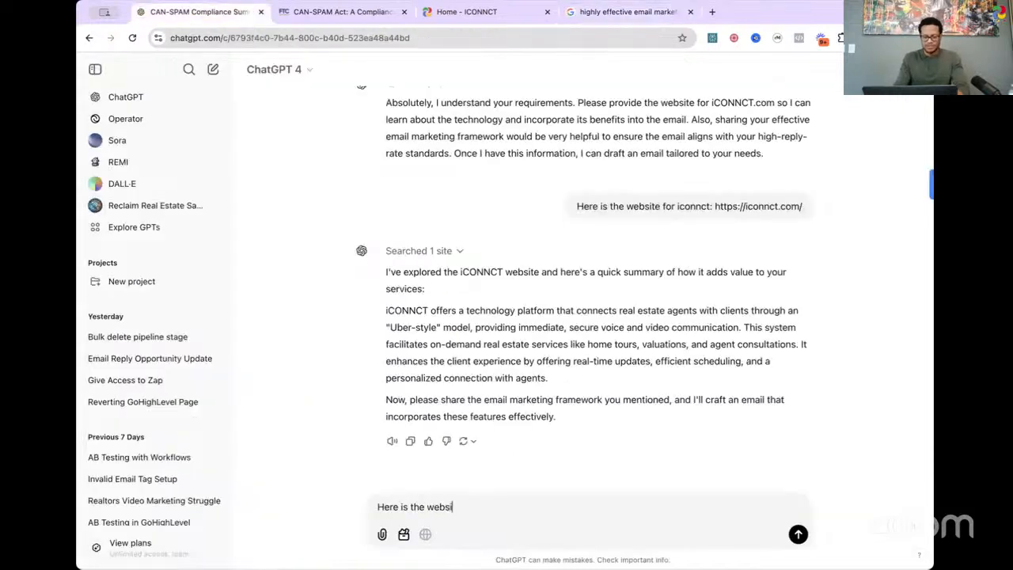
text(te that has the e)
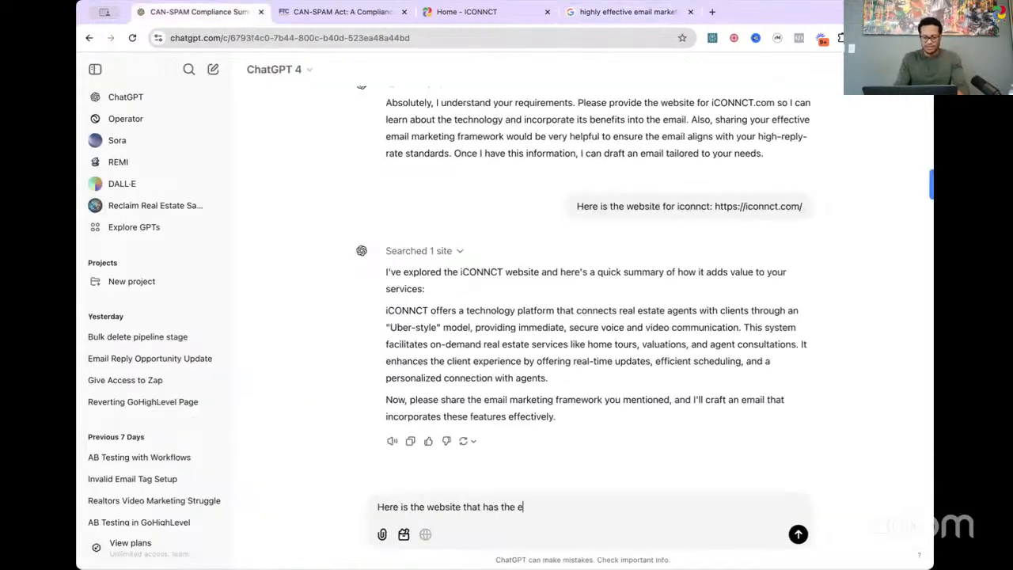
text(ffective email marketing f)
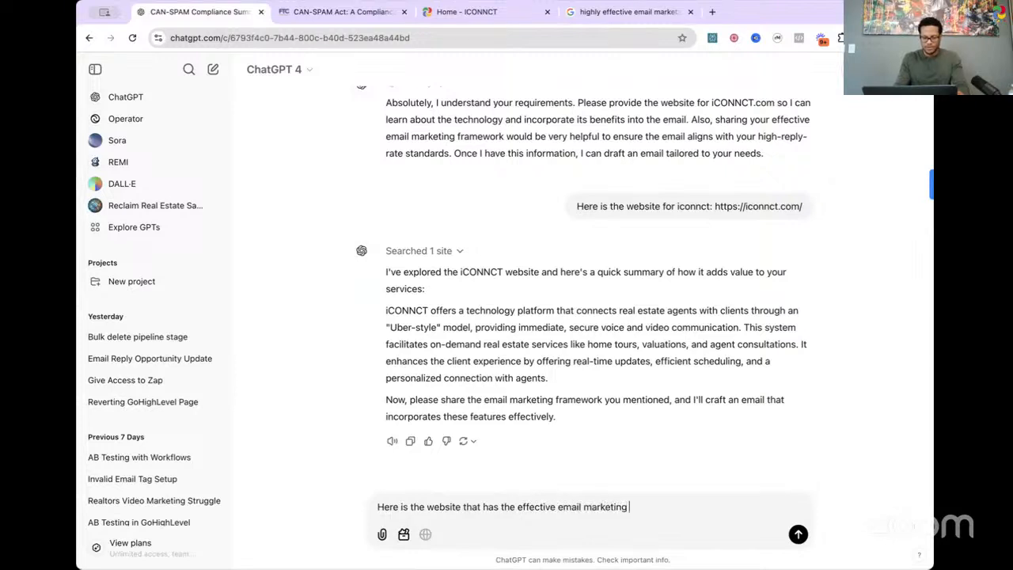
text(ramework)
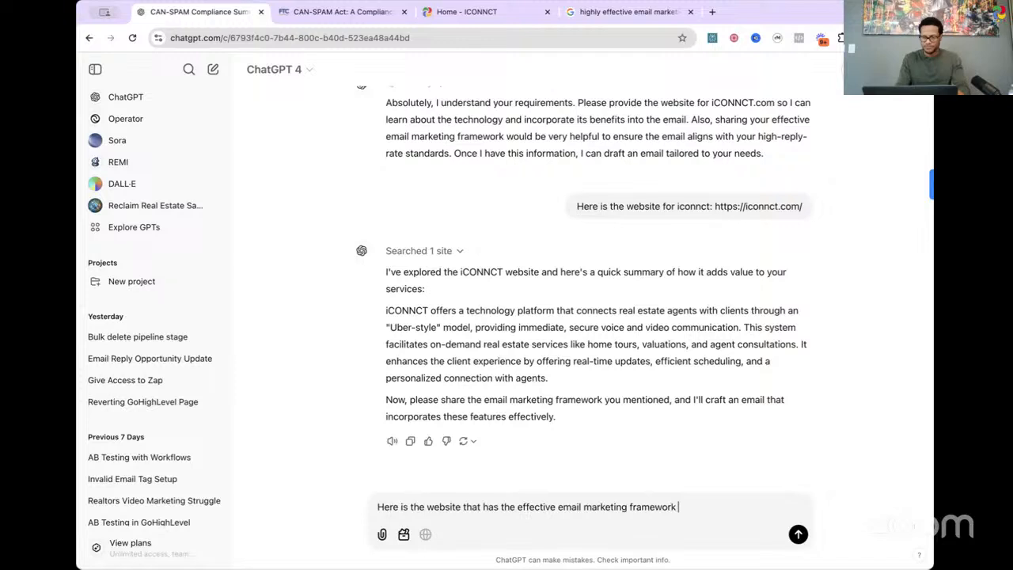
text(:)
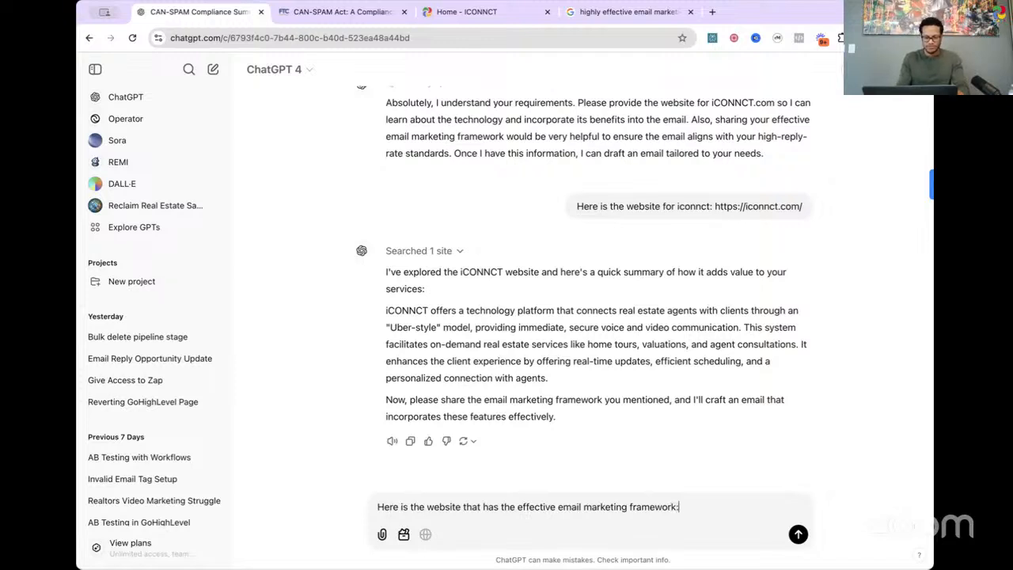
key(ctrl+v)
key(Return)
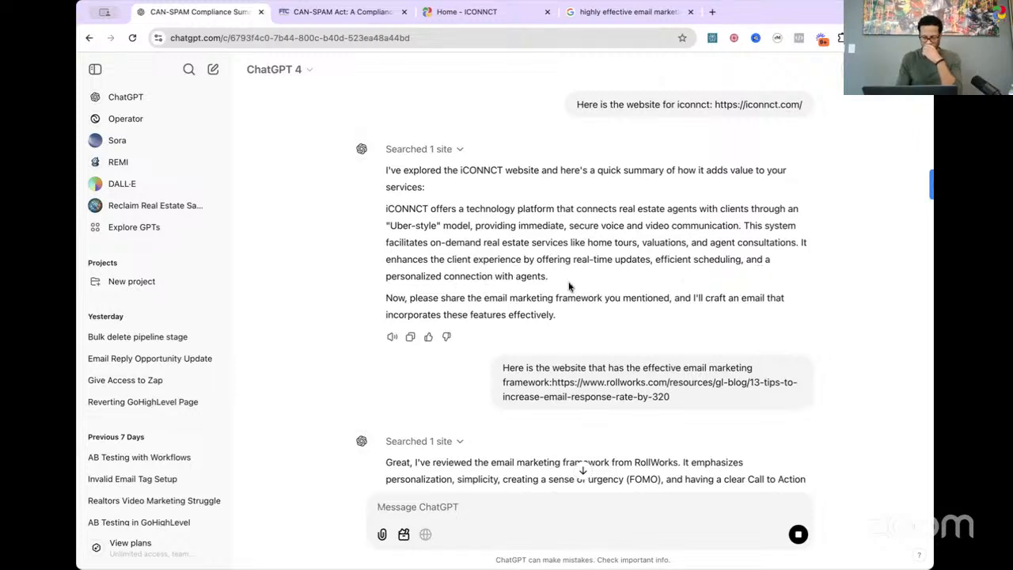
Step: Read the opening of the draft email, and look back at the original request and the CAN-SPAM rules summary
scroll(554, 269, down, 3)
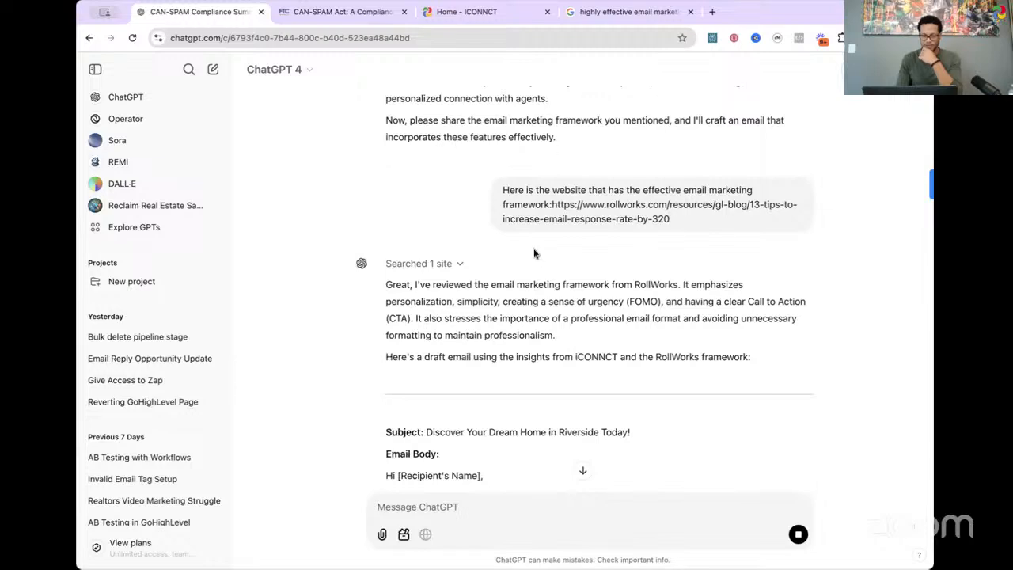
scroll(514, 251, down, 3)
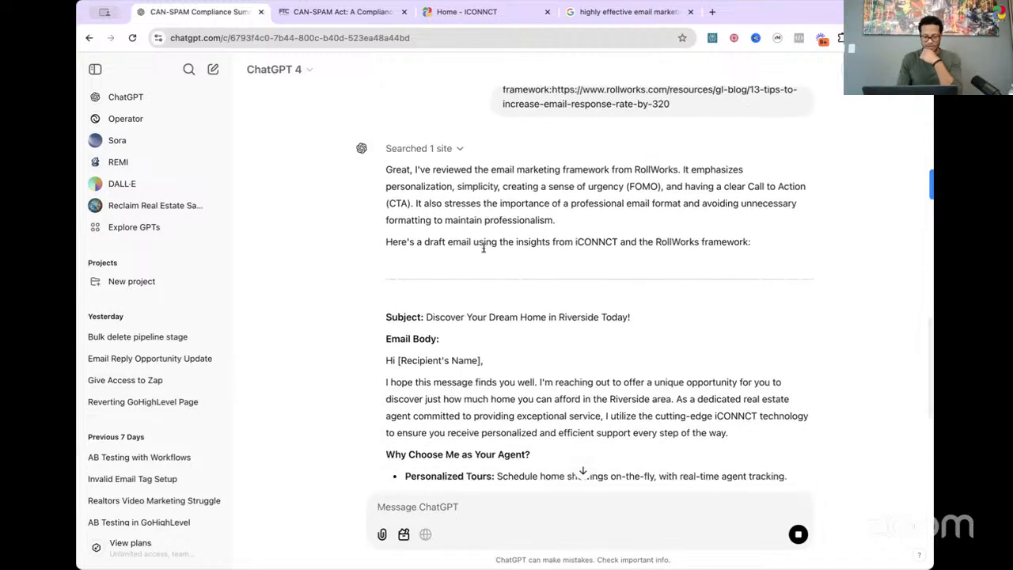
scroll(514, 249, down, 3)
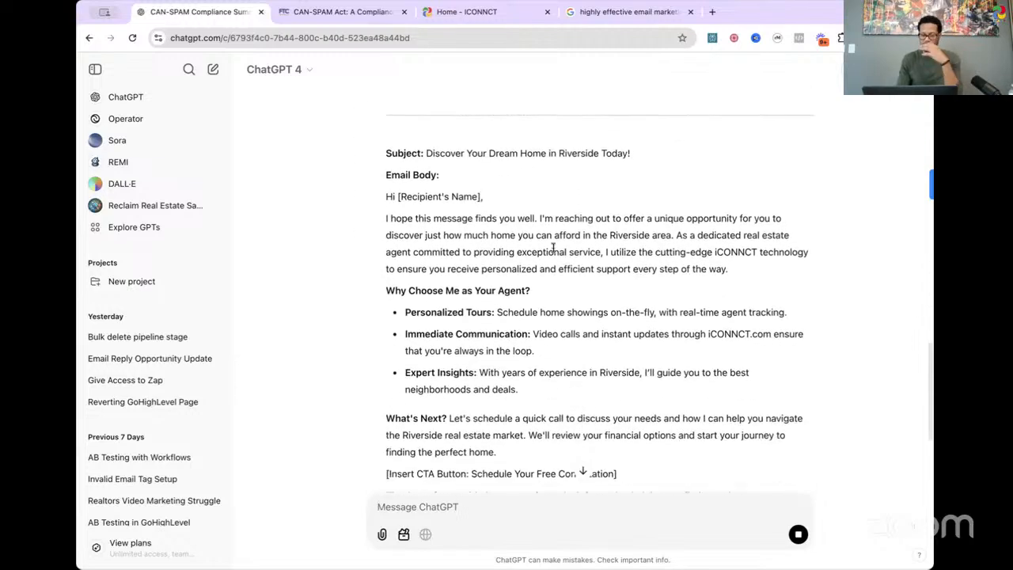
scroll(552, 247, up, 5)
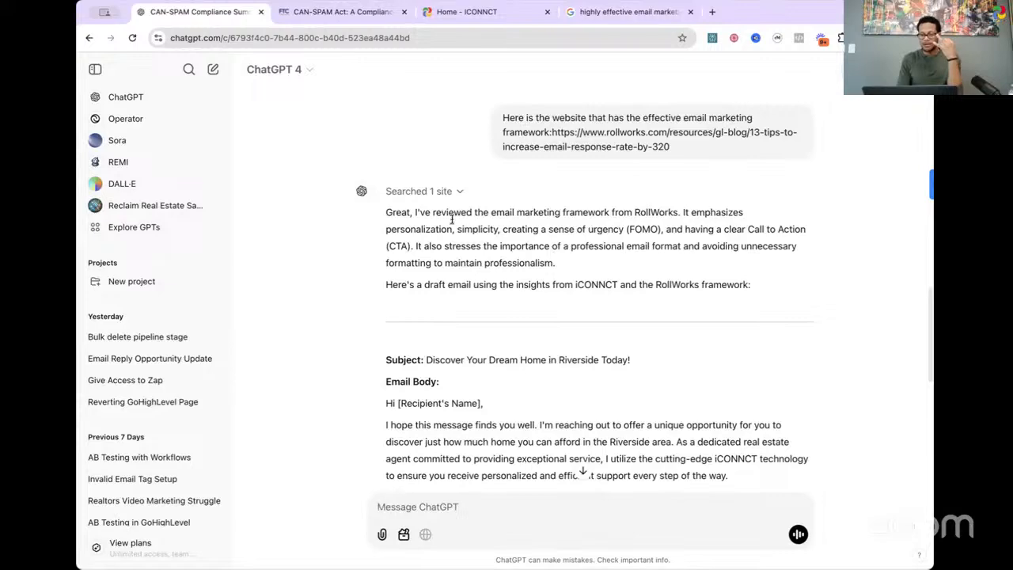
scroll(554, 247, up, 10)
scroll(561, 246, down, 10)
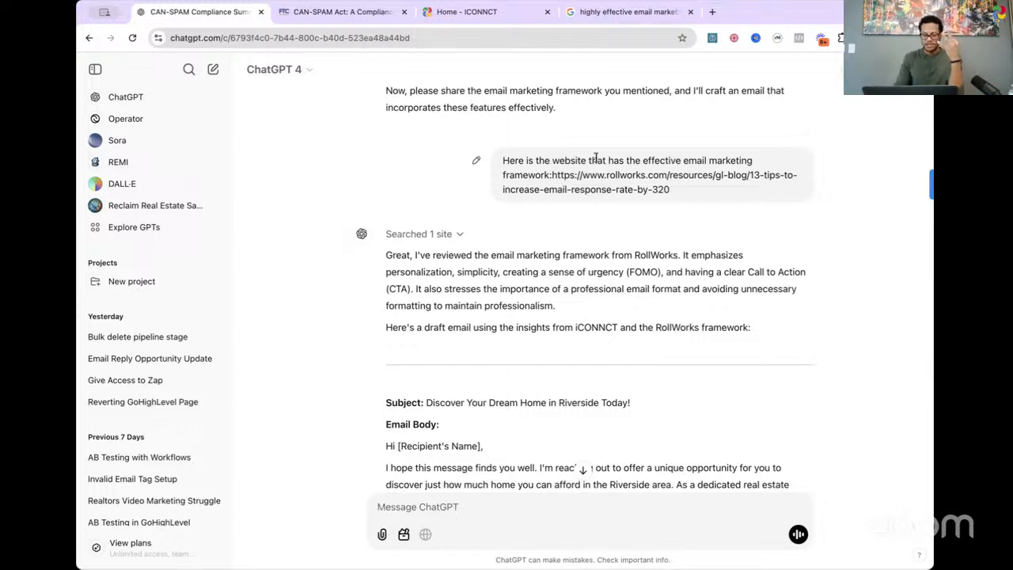
scroll(596, 158, up, 10)
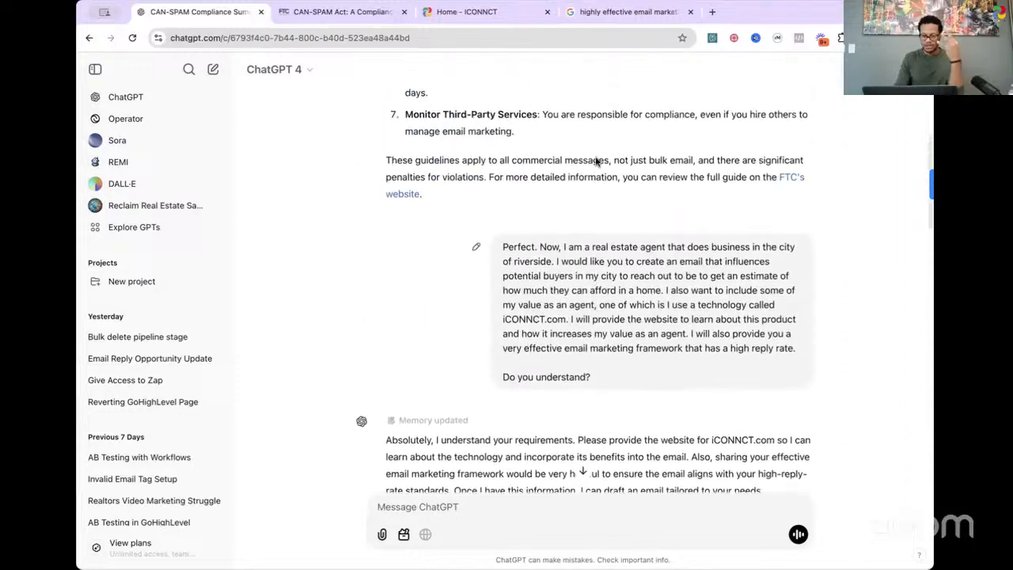
scroll(596, 161, down, 3)
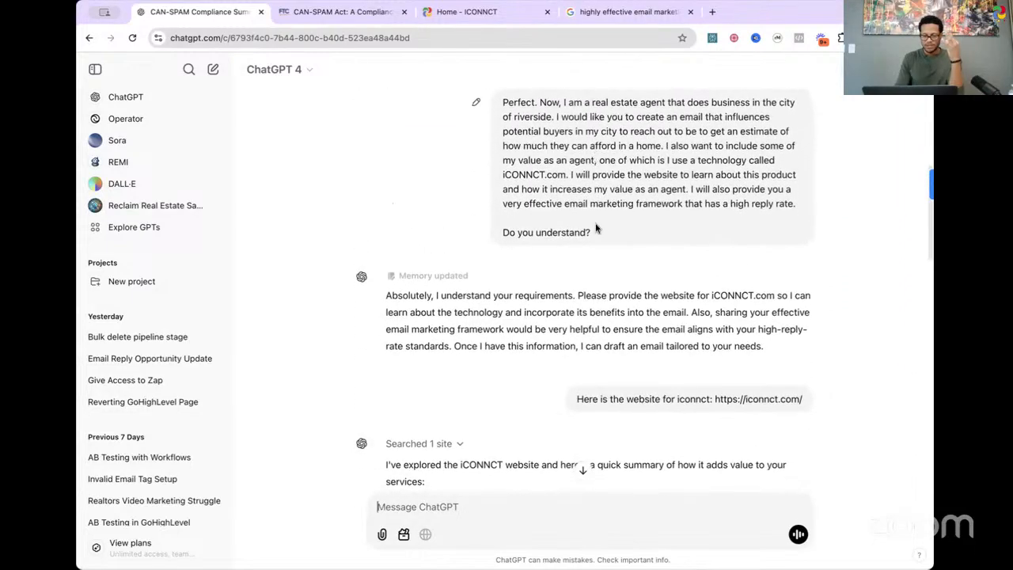
scroll(595, 228, up, 5)
scroll(595, 228, down, 5)
scroll(596, 227, up, 6)
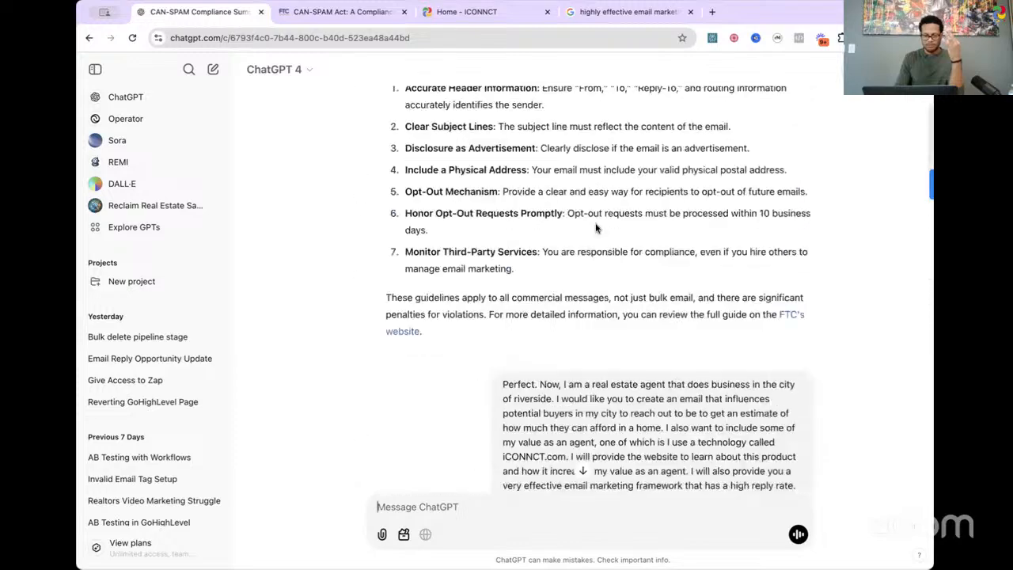
scroll(595, 228, up, 2)
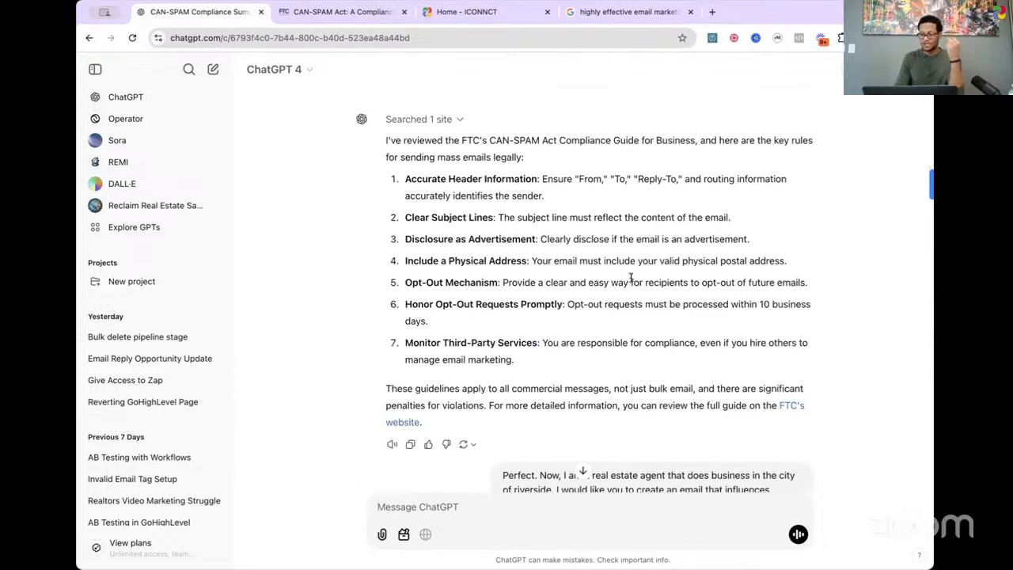
Step: Review the whole draft email from the subject line through the agent benefits, call to action, signature and closing note
scroll(631, 277, down, 15)
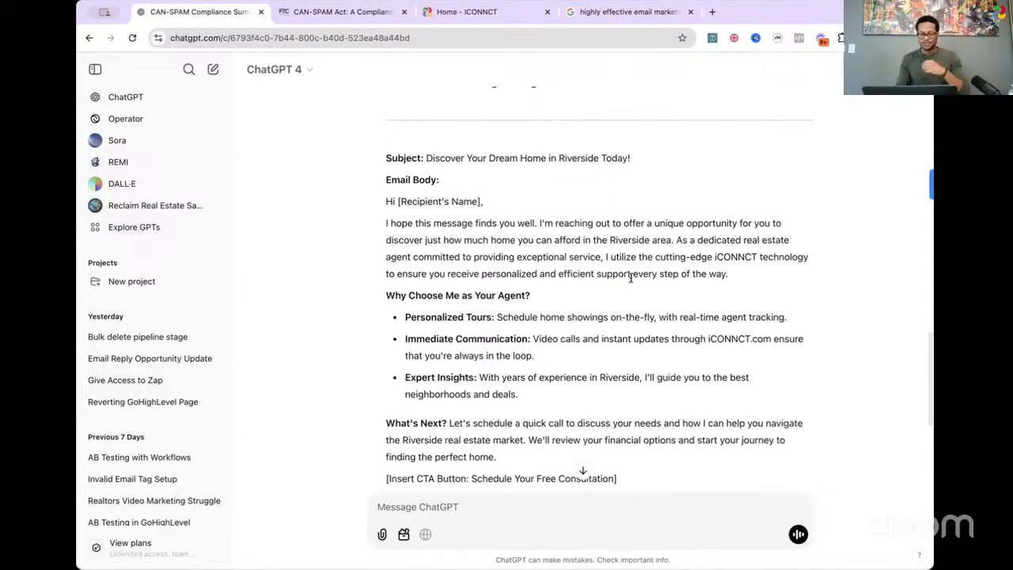
scroll(630, 277, down, 2)
scroll(624, 295, up, 1)
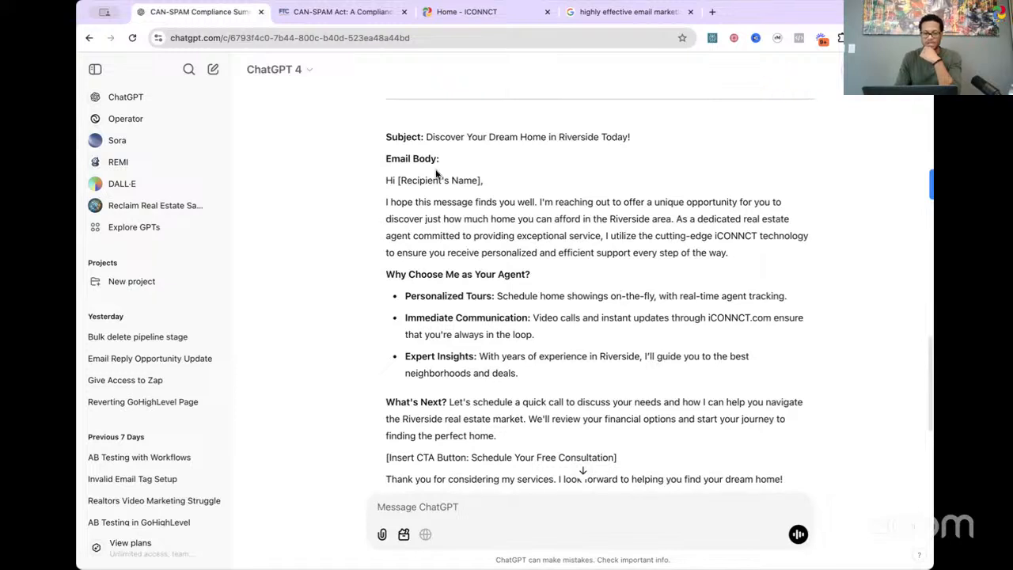
scroll(517, 197, down, 1)
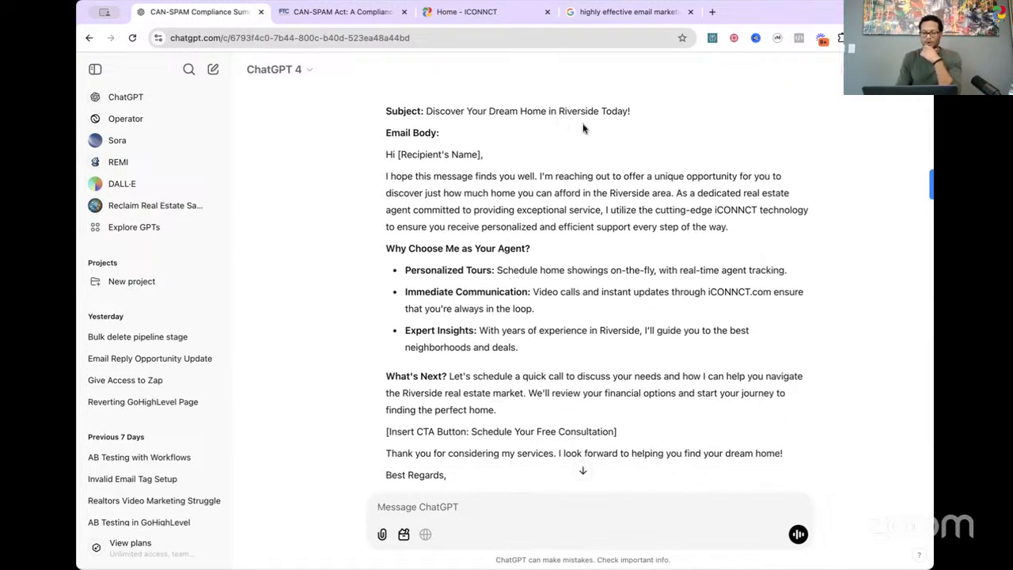
scroll(583, 187, down, 2)
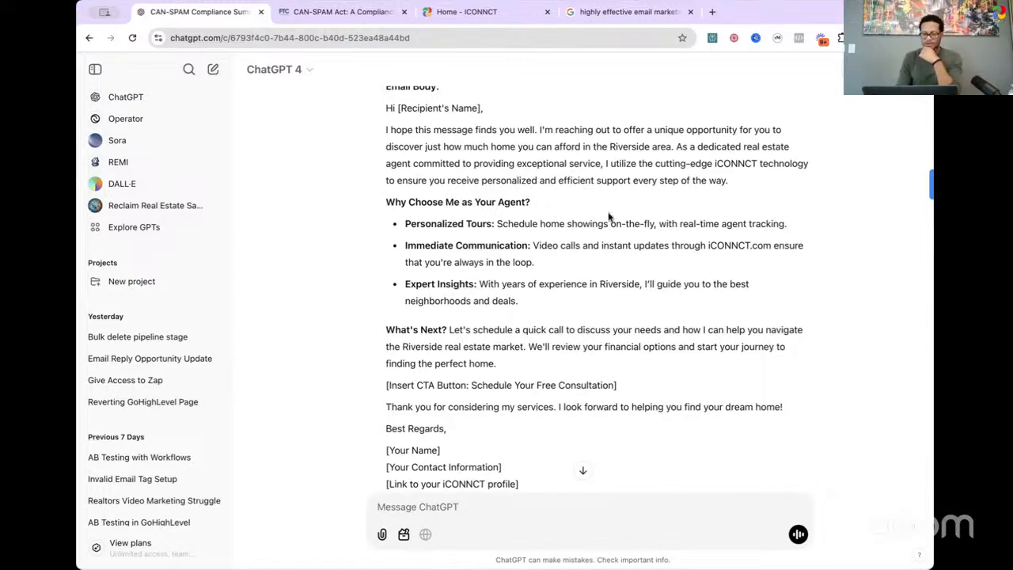
scroll(608, 216, down, 2)
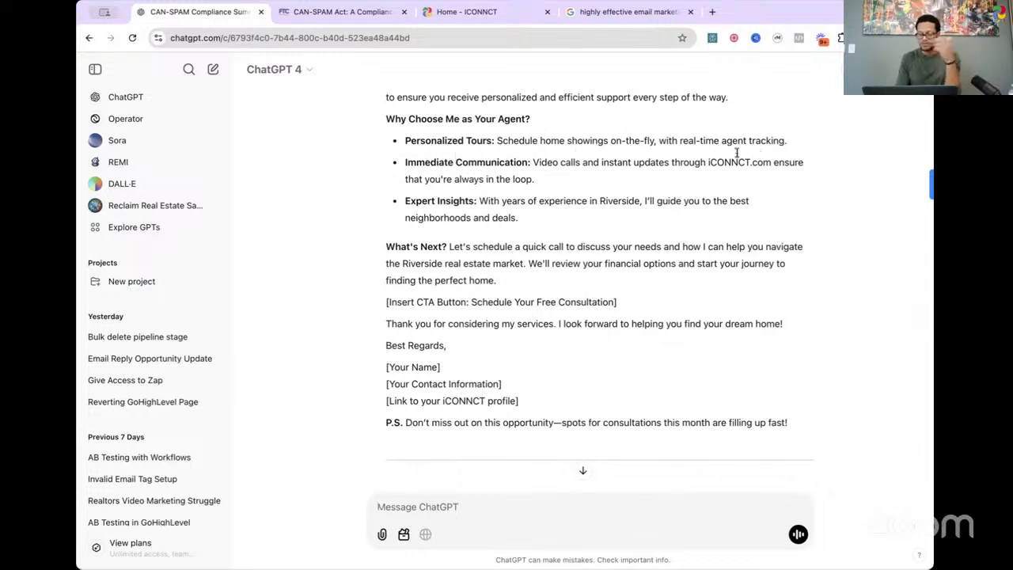
scroll(591, 266, down, 3)
scroll(516, 201, up, 1)
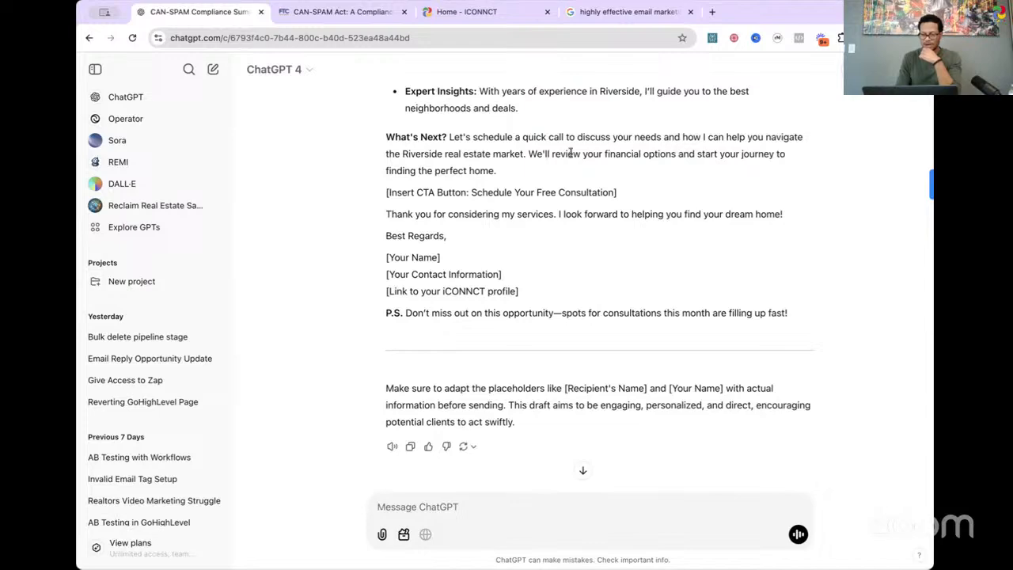
scroll(575, 264, up, 5)
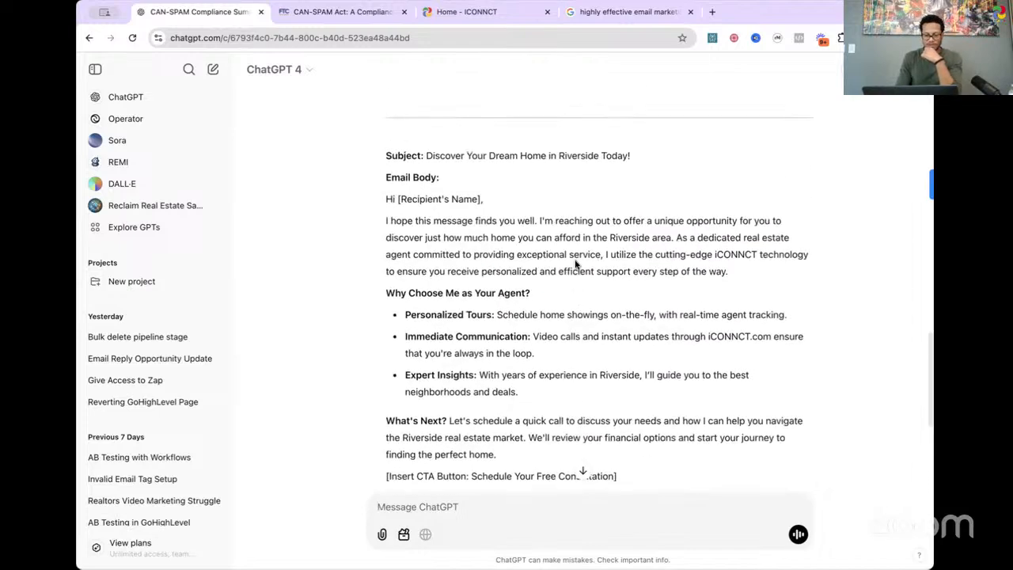
scroll(575, 264, down, 1)
scroll(575, 264, up, 2)
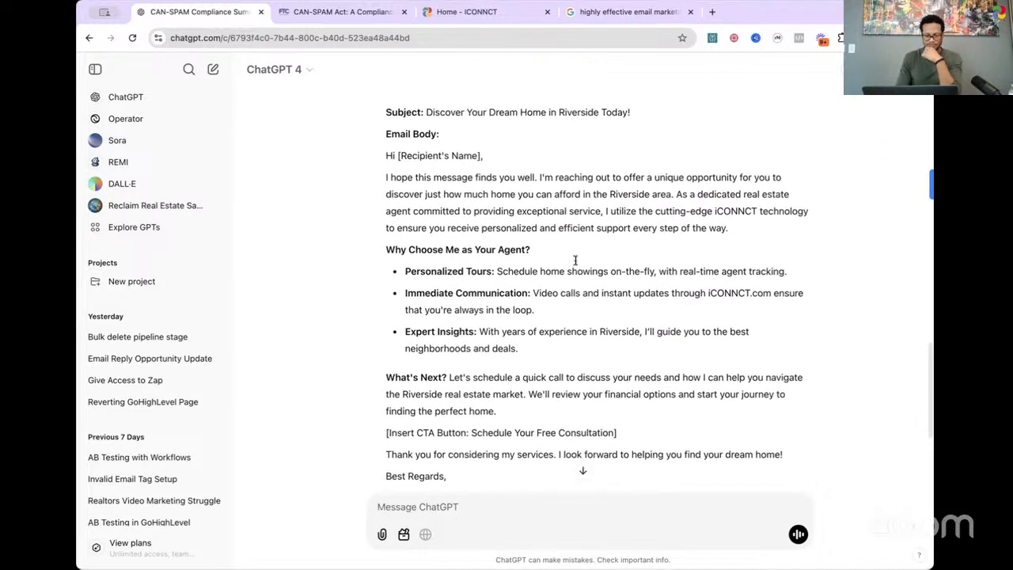
scroll(575, 264, down, 4)
scroll(575, 264, down, 3)
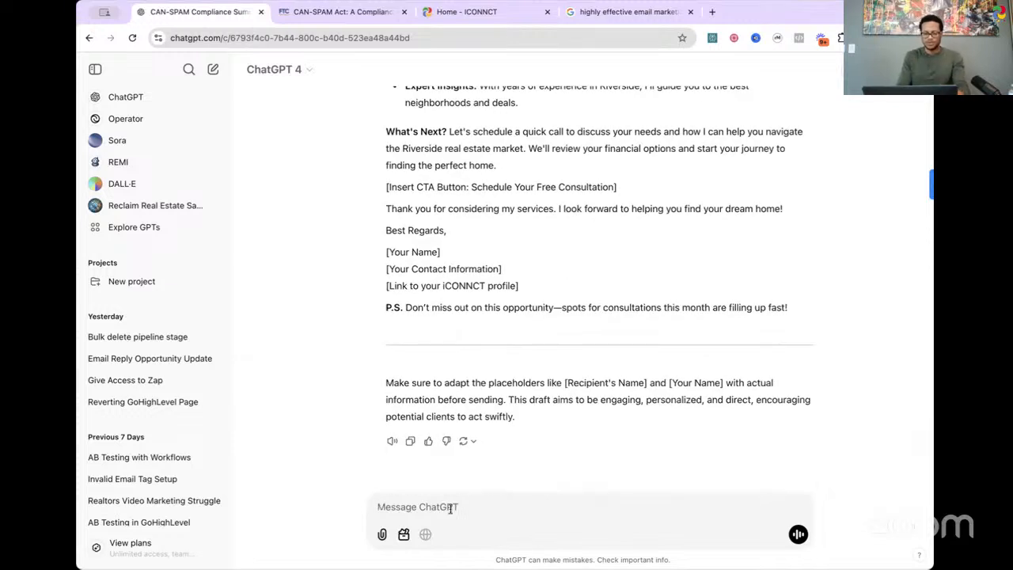
Step: Start a follow-up message with the request "Make the intro shorter" and begin a new line below it
text(M<ake the infor)
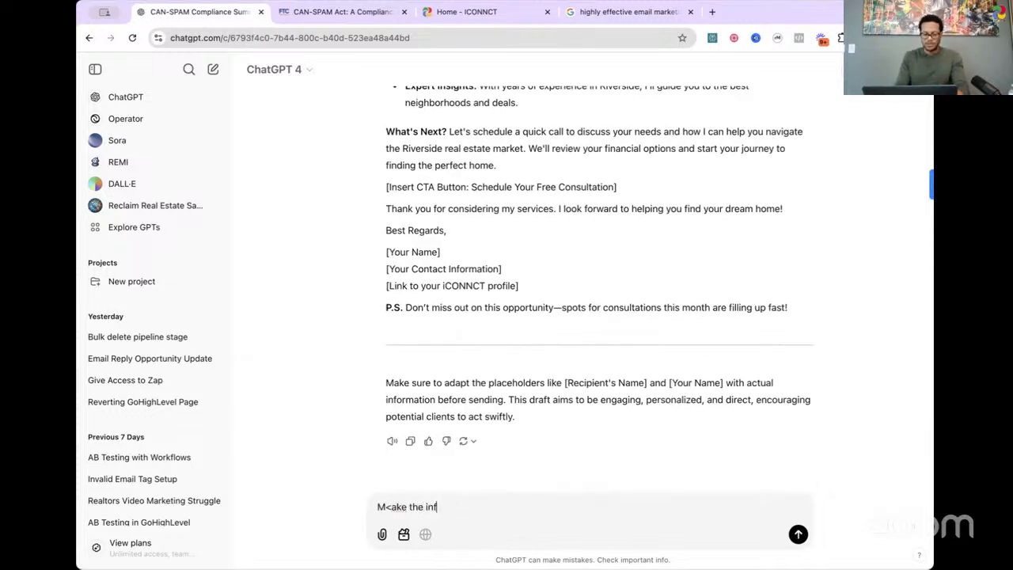
key(BackSpace)
key(BackSpace)
key(BackSpace)
key(BackSpace)
key(BackSpace)
key(BackSpace)
key(BackSpace)
key(BackSpace)
key(BackSpace)
key(BackSpace)
key(BackSpace)
key(BackSpace)
key(BackSpace)
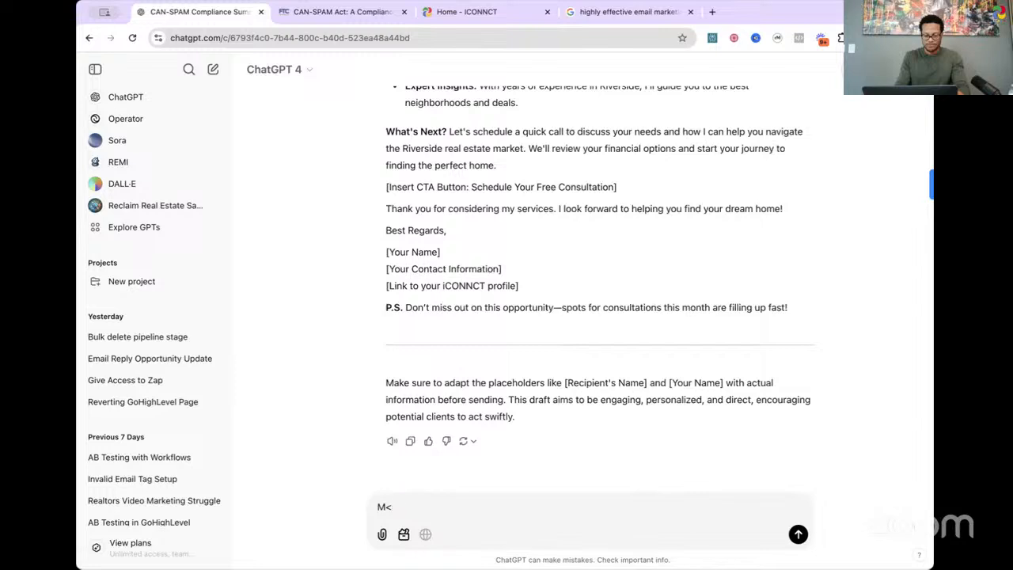
text(ake the intro shorter)
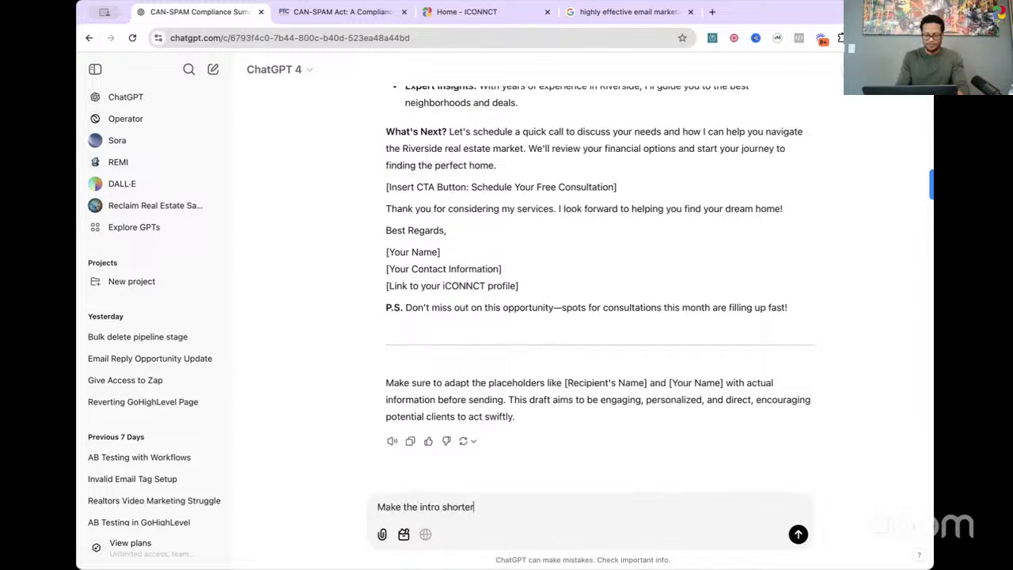
key(shift+Return)
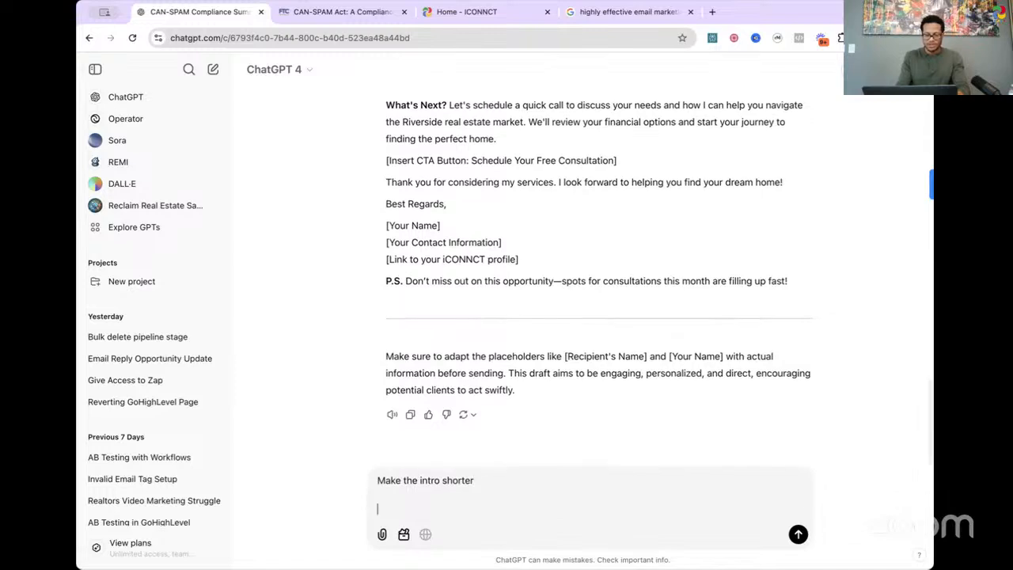
Step: Add the second request "Make the call the action replying to the email" and send the message
text(Make the )
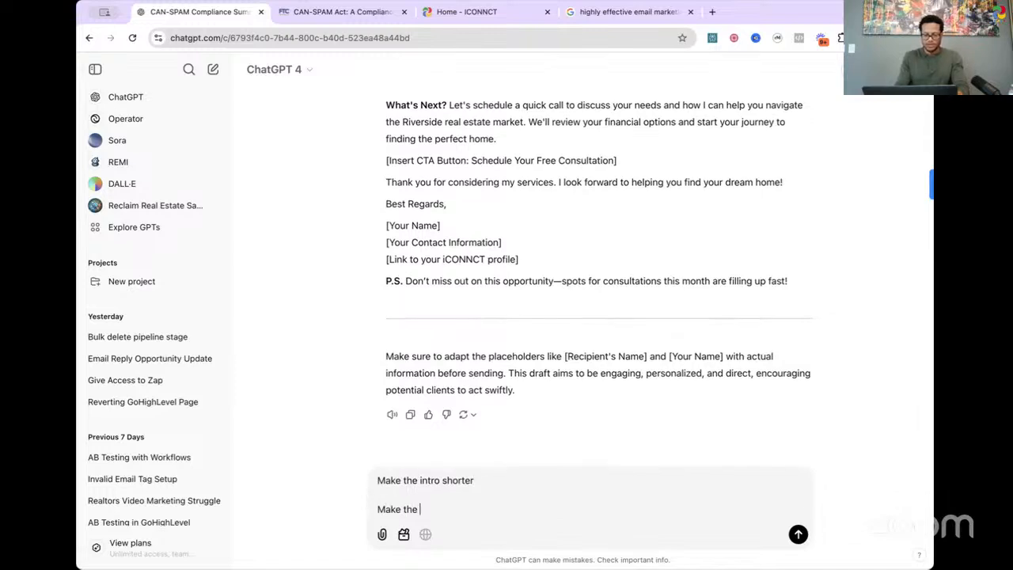
text(call the action )
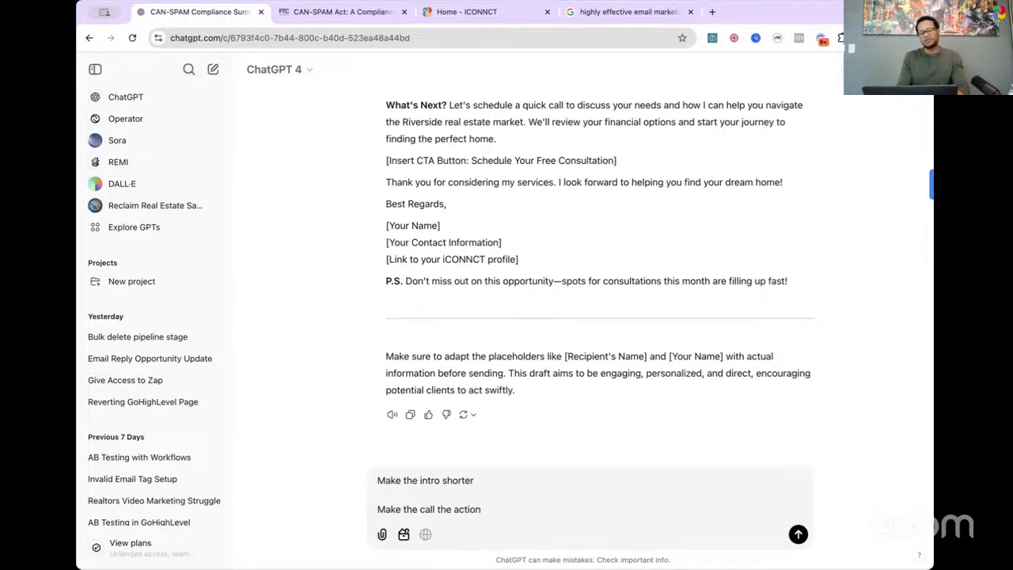
text(re)
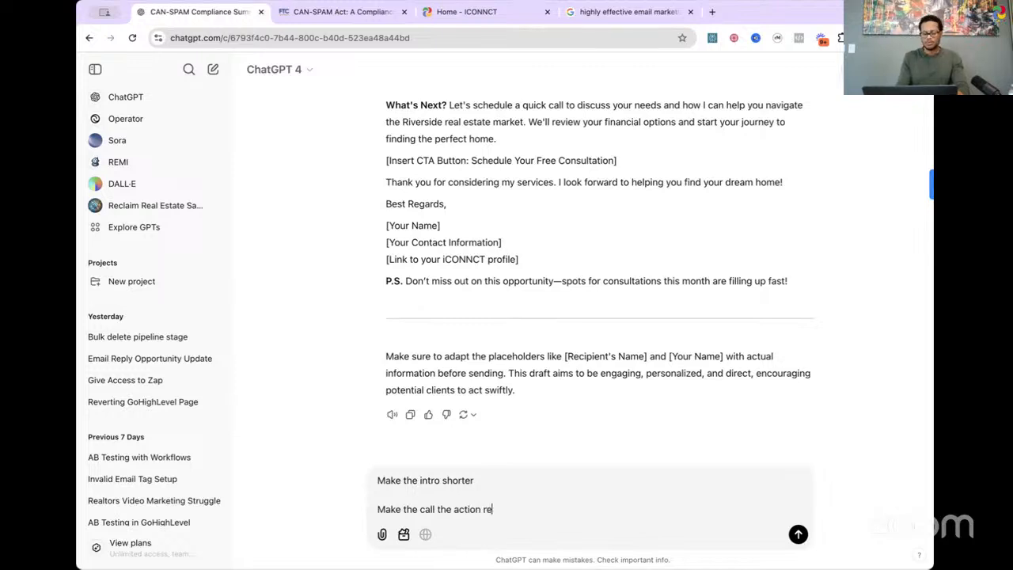
text(ply ing t)
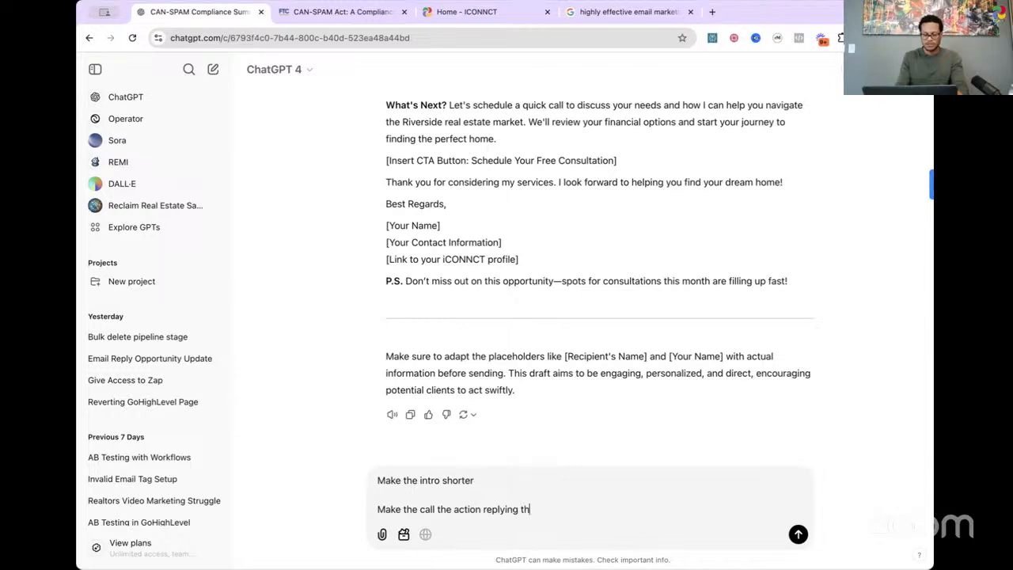
text(o the email)
key(Return)
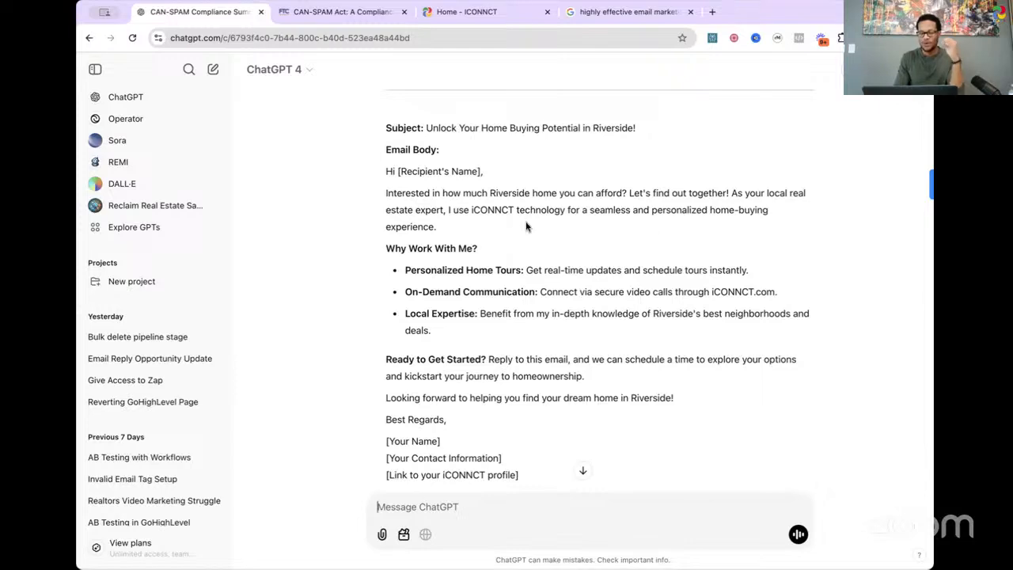
Step: Check the shortened draft and send the follow-up request "Add TapTalkTour in the email somewhere"
scroll(541, 255, down, 2)
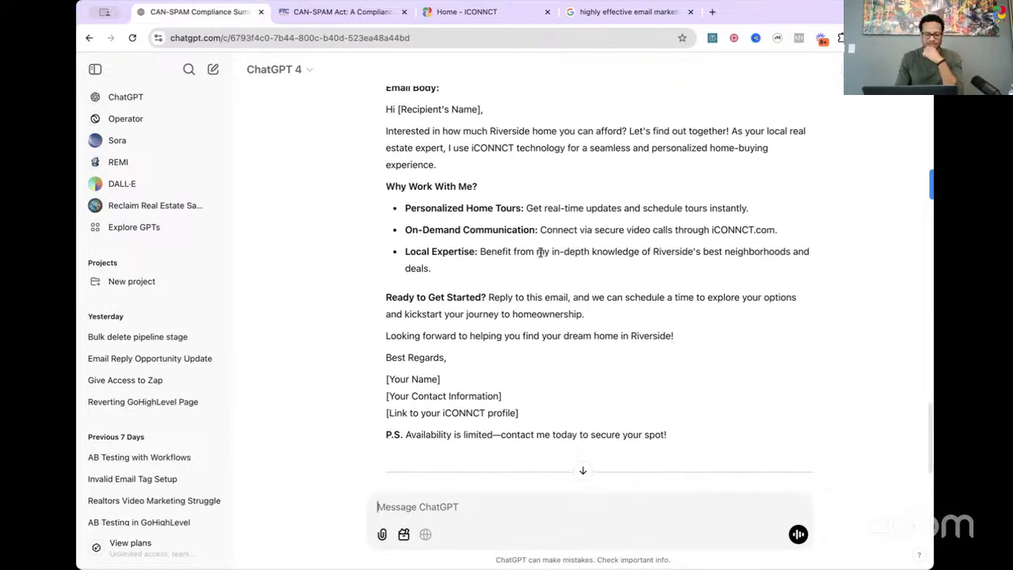
scroll(540, 251, down, 3)
scroll(480, 461, up, 4)
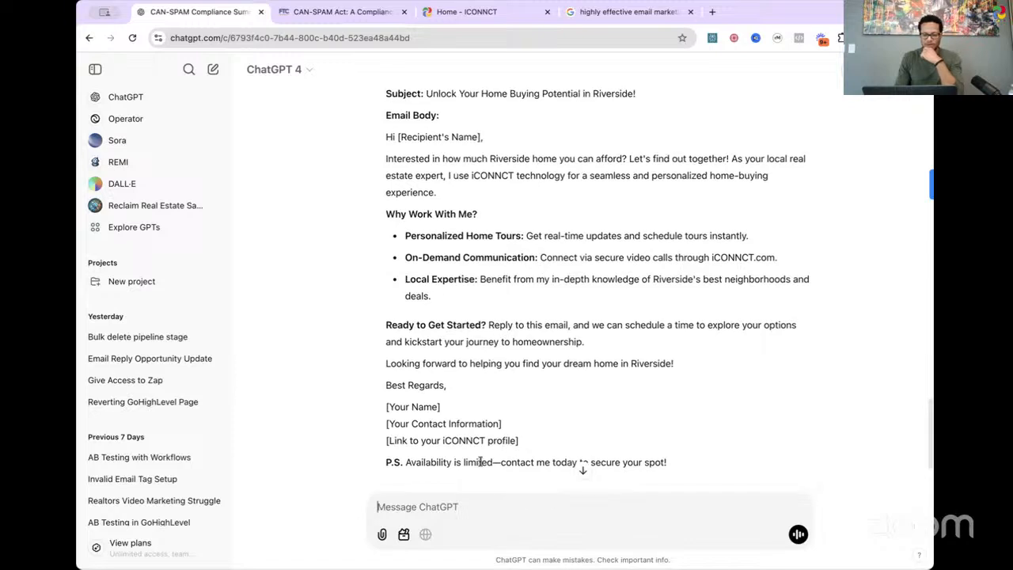
text(Add)
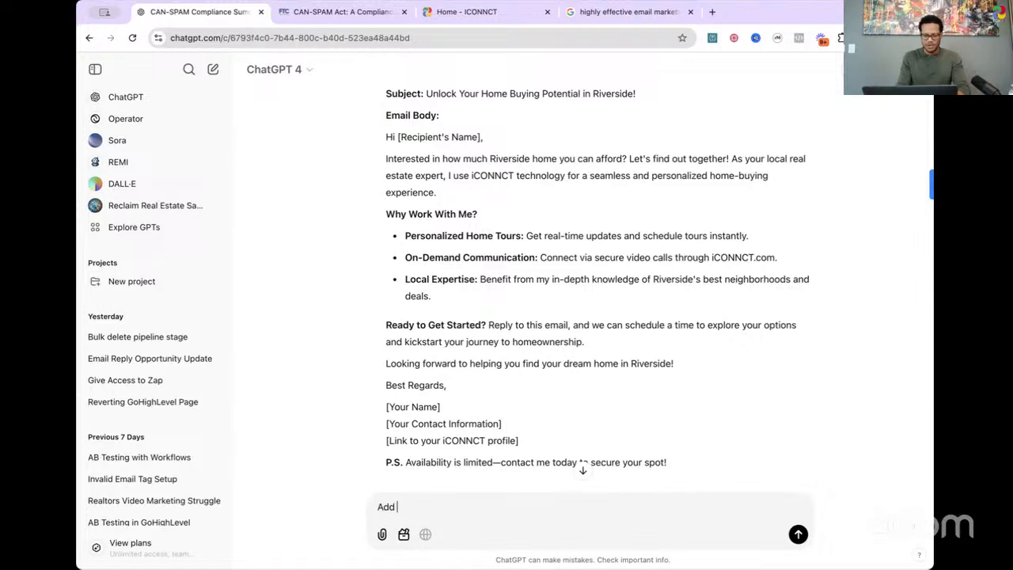
text(TapTalk)
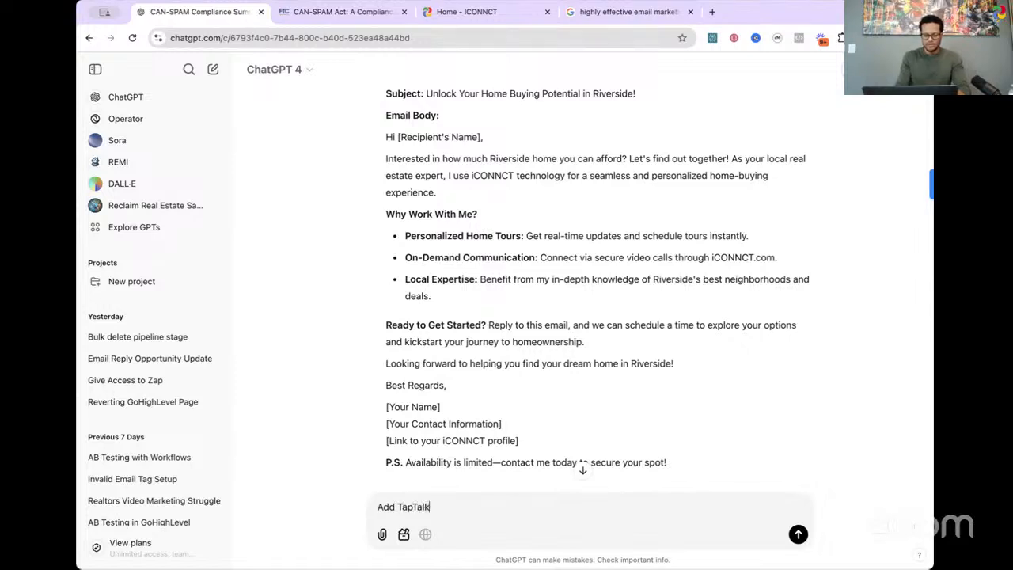
text(Tour)
text(in the email some)
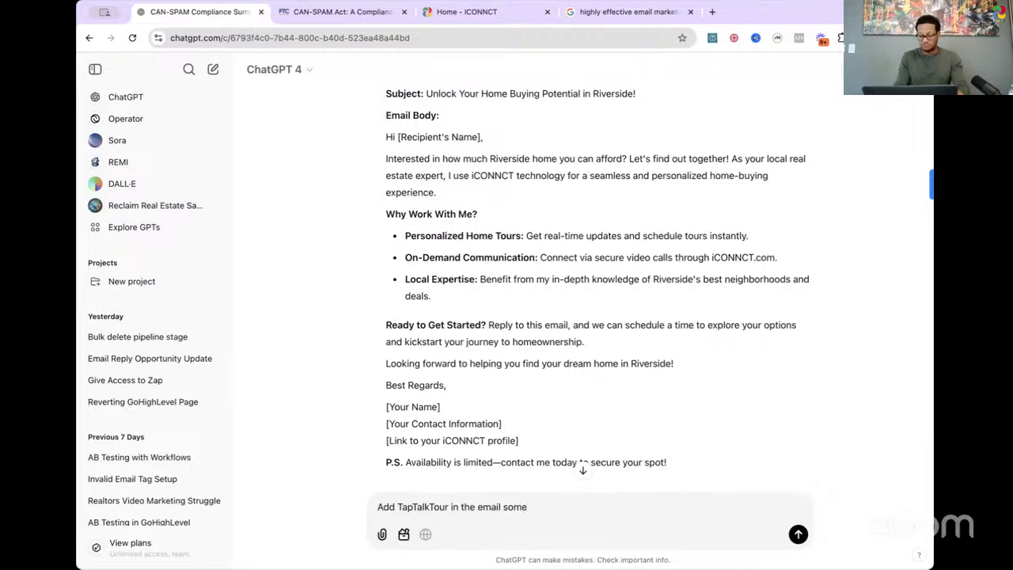
text(where)
key(Return)
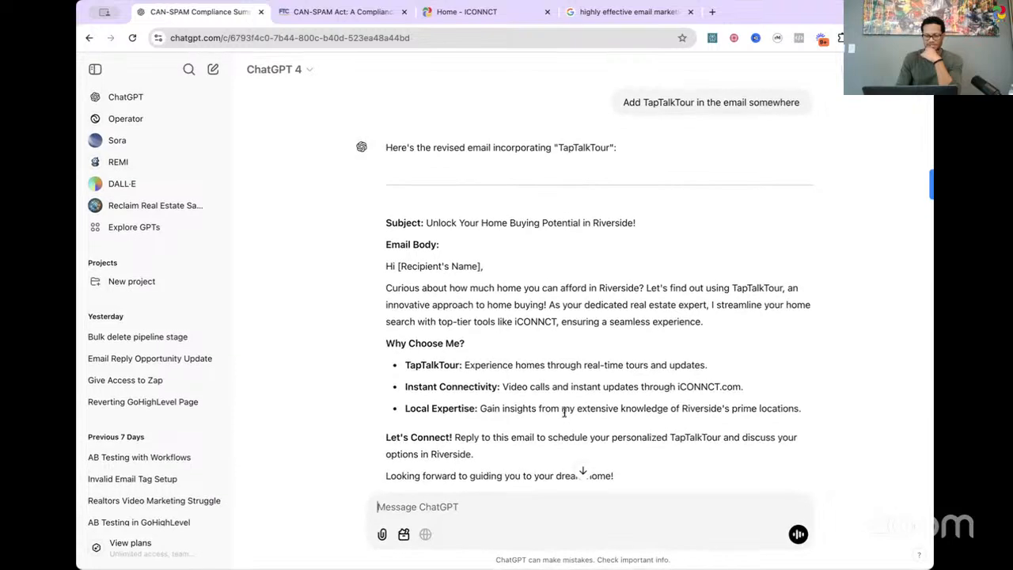
Step: Review the TapTalkTour version of the email from the subject line through the benefits, call to action, signature and closing note
scroll(564, 412, down, 2)
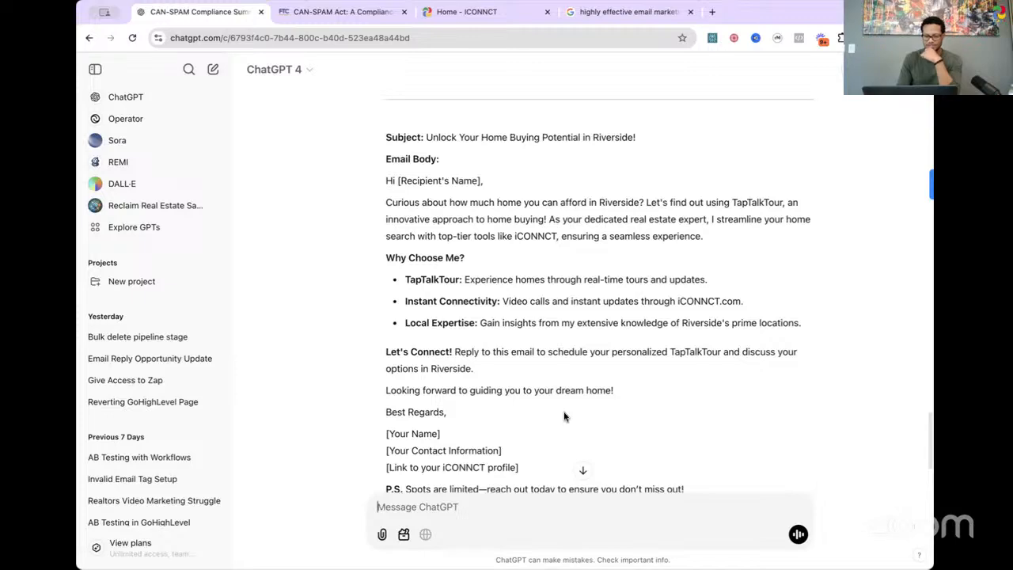
scroll(564, 416, down, 2)
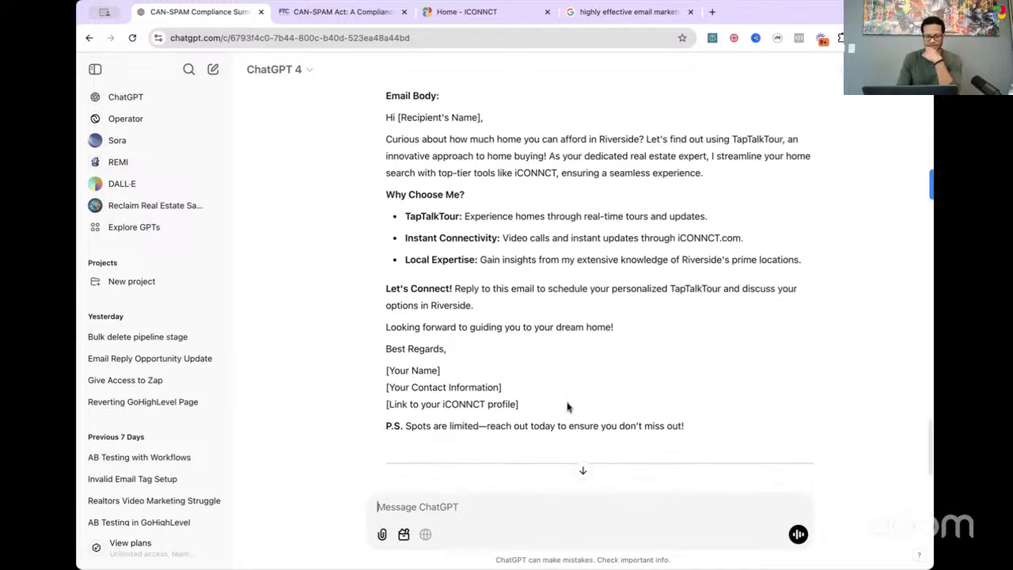
scroll(566, 404, down, 1)
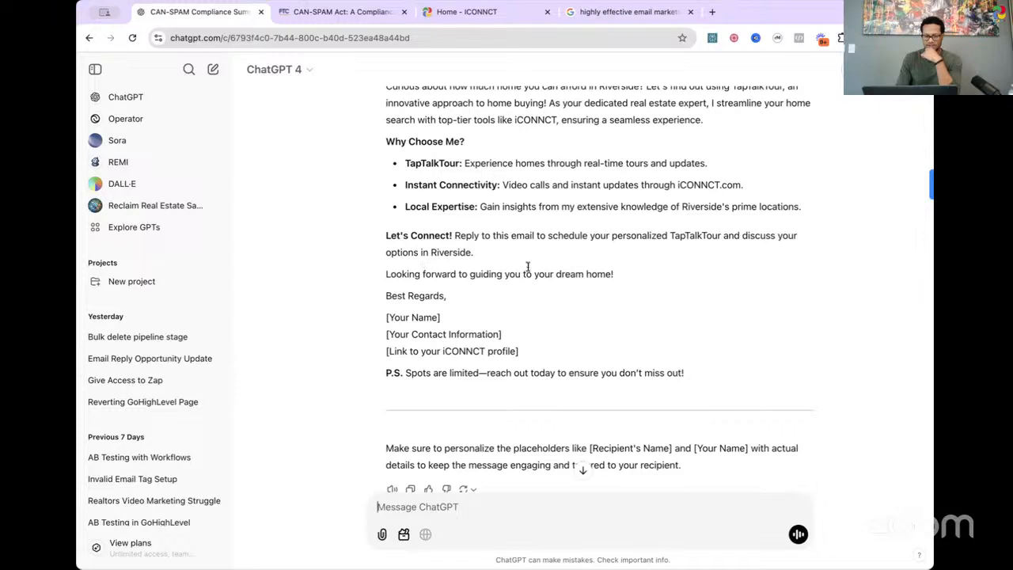
scroll(528, 268, down, 1)
scroll(558, 269, up, 4)
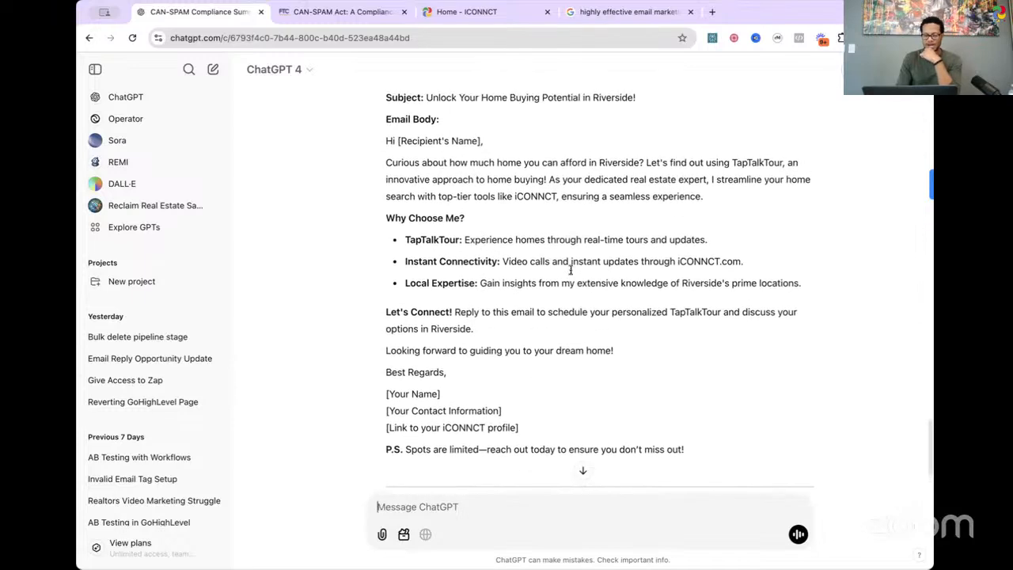
scroll(570, 270, down, 1)
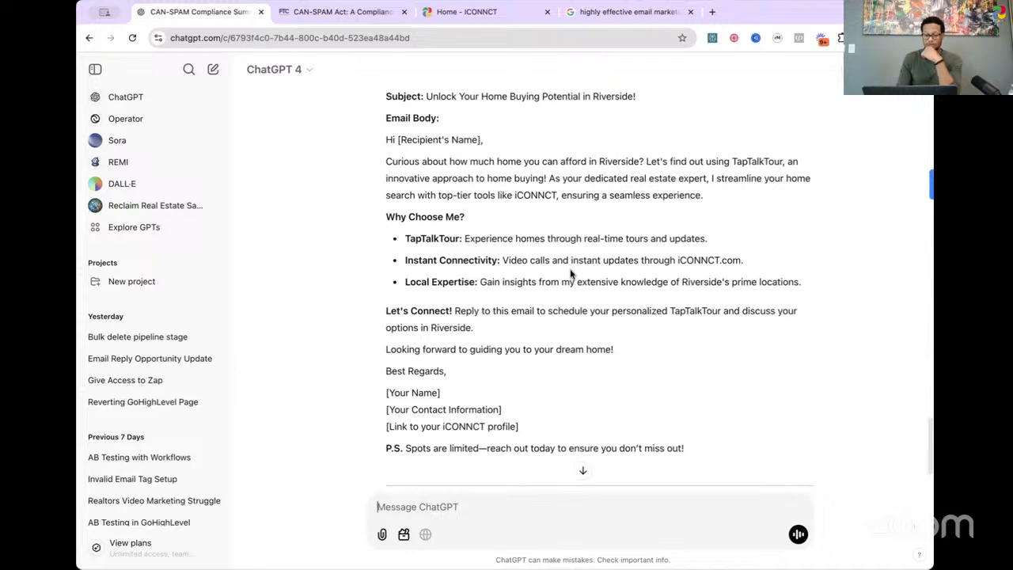
scroll(570, 274, up, 1)
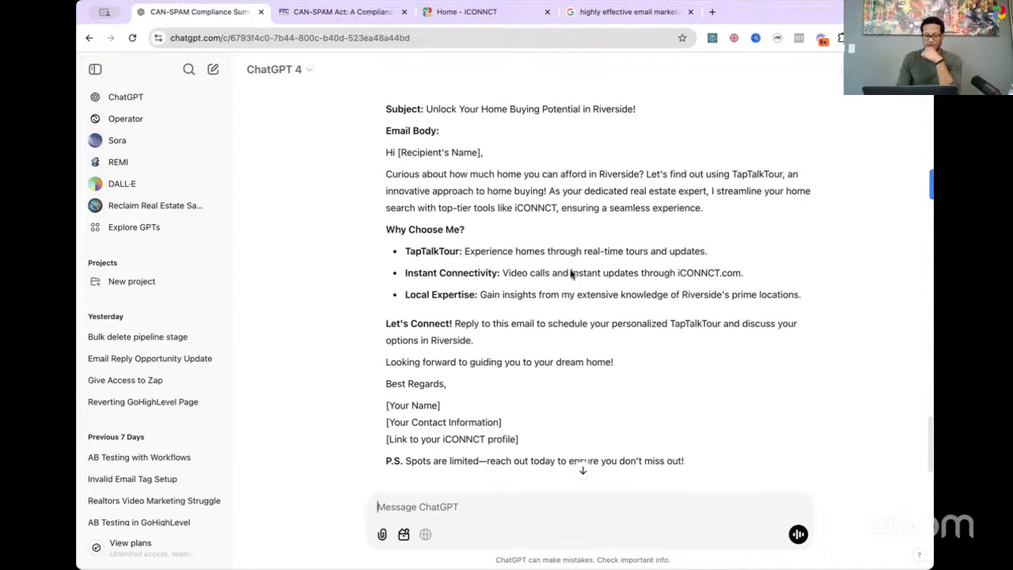
scroll(571, 273, down, 1)
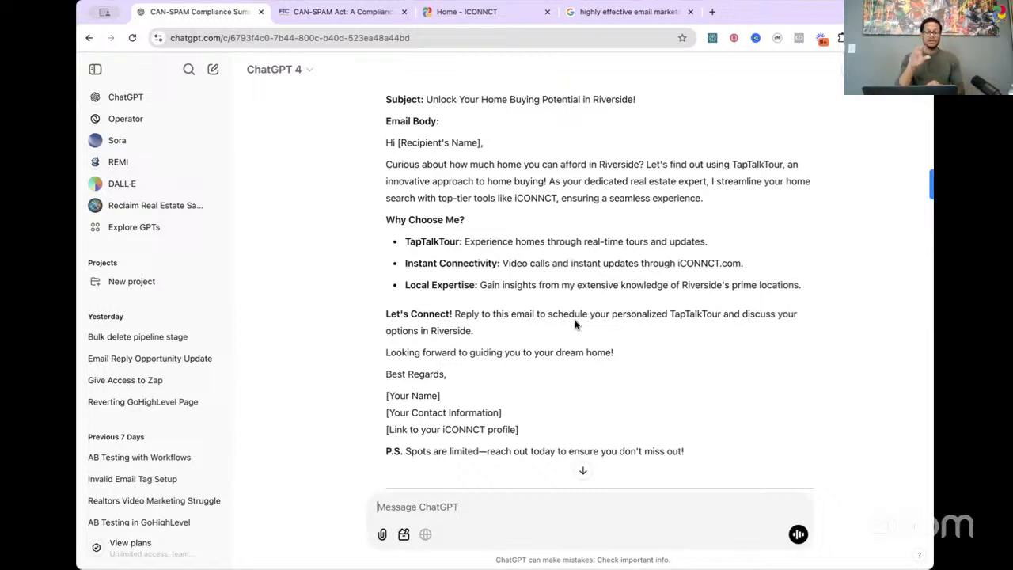
scroll(576, 323, down, 3)
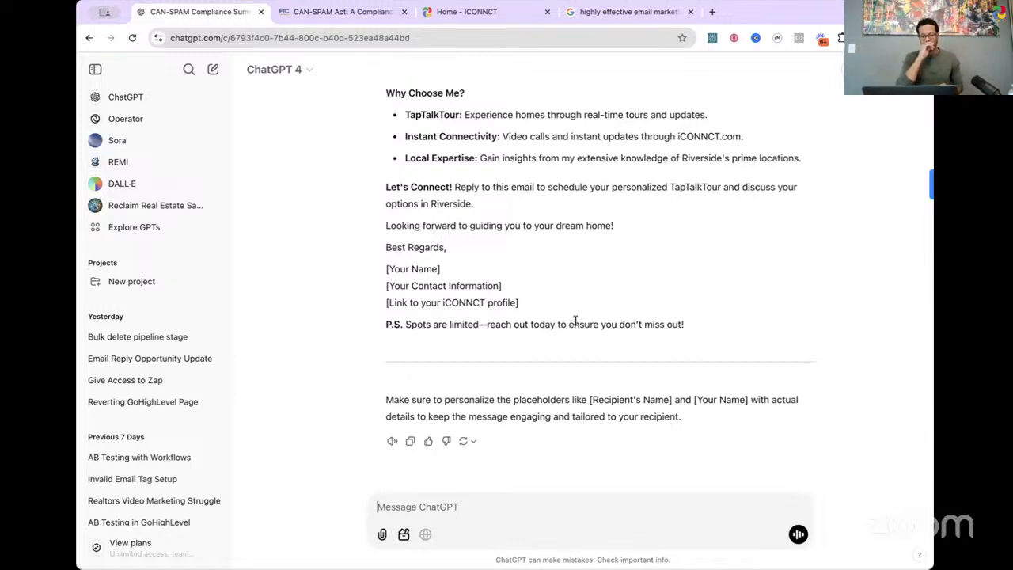
scroll(575, 319, up, 3)
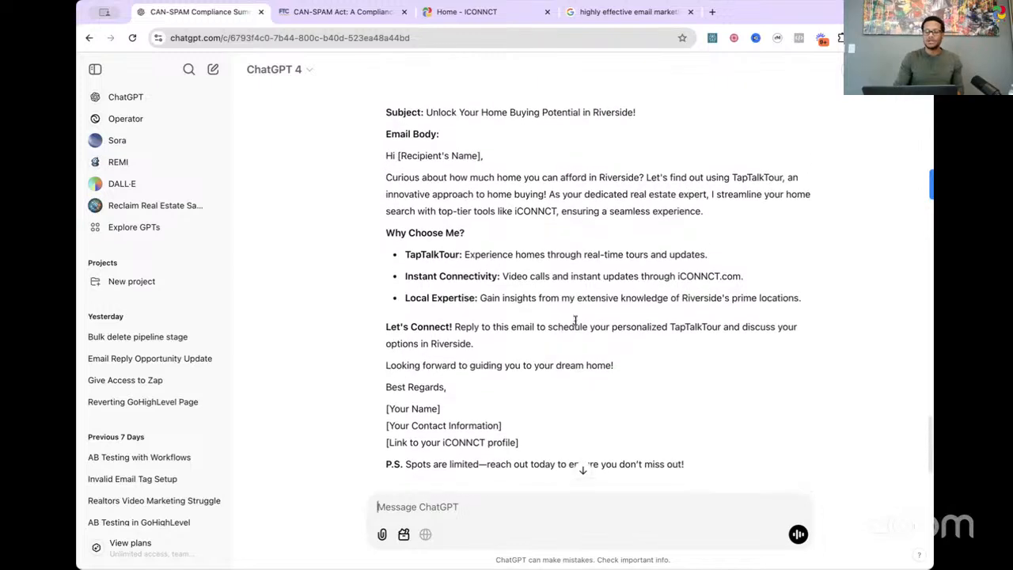
Step: Select the full text of the TapTalkTour email, from the subject line through the P.S., and look it over
drag(688, 449, 384, 97)
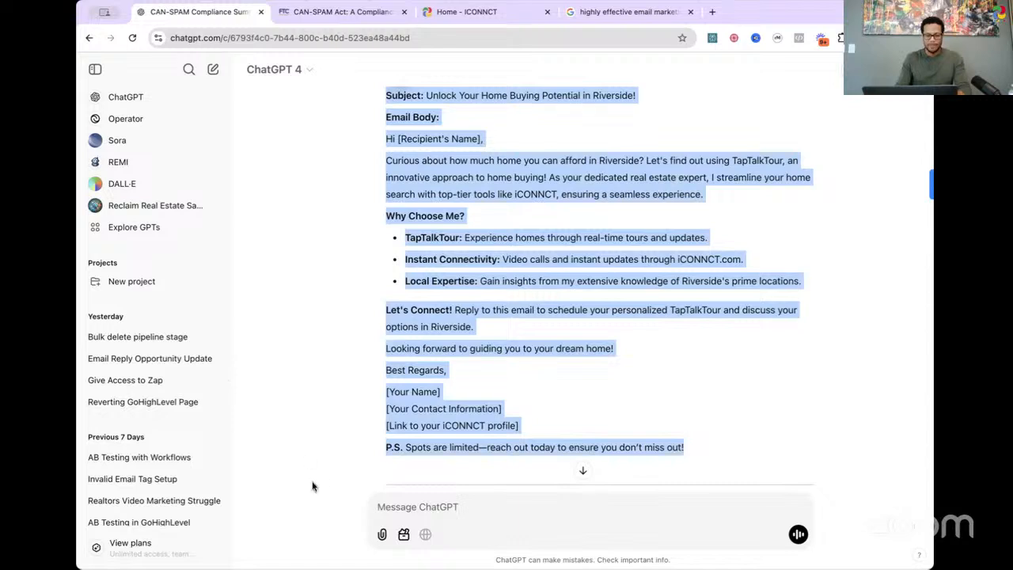
scroll(599, 281, down, 3)
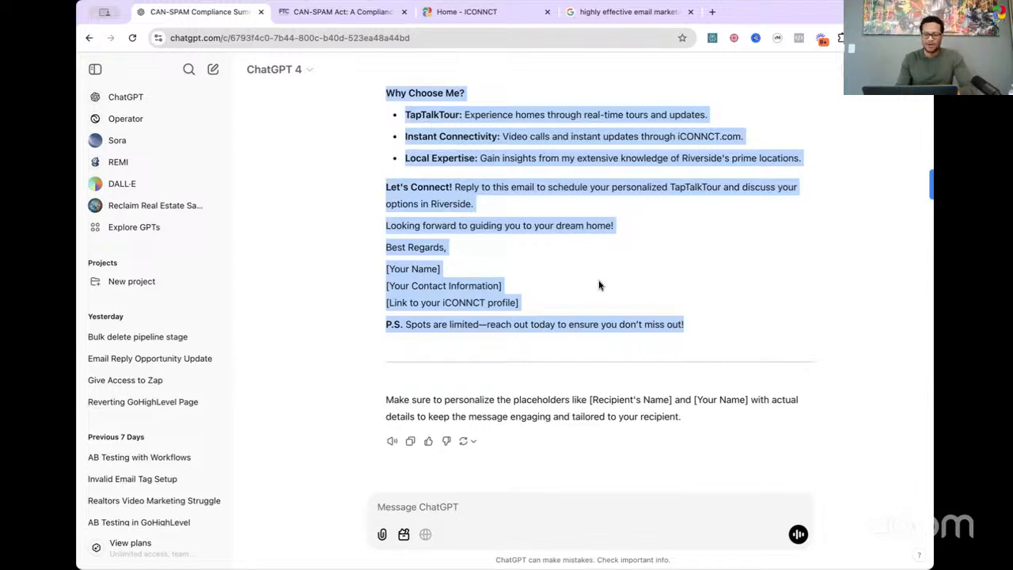
scroll(599, 285, up, 1)
scroll(599, 285, down, 1)
Step: Start a new message to ChatGPT asking "Can you emphasize FOMO into the email."
click(472, 509)
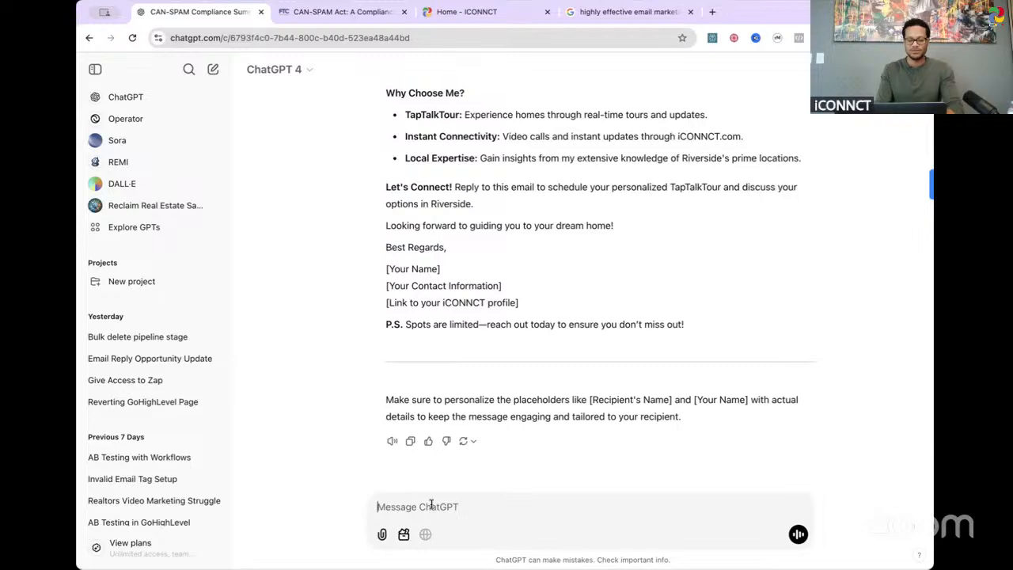
text(C)
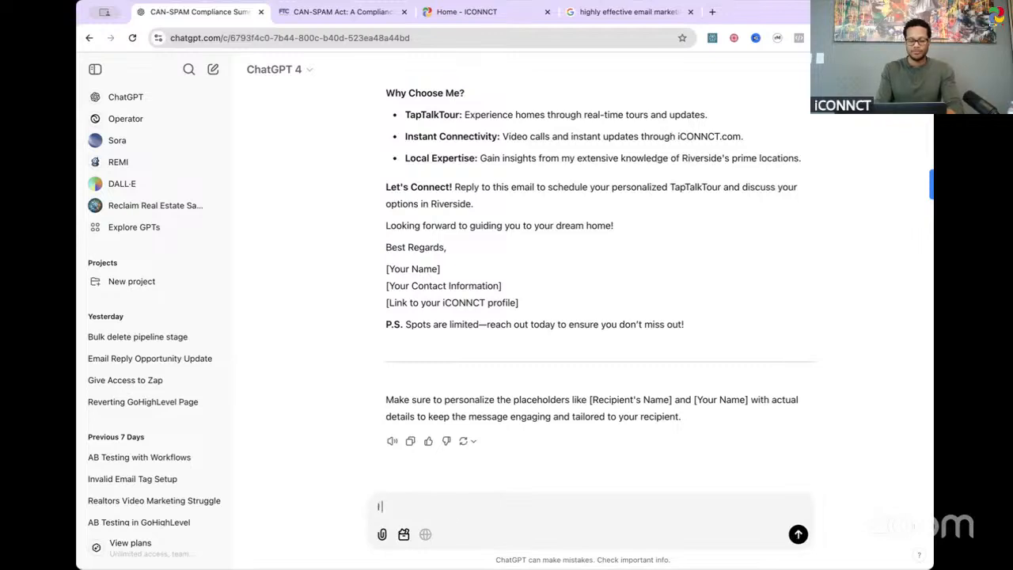
key(BackSpace)
text(Can you emp)
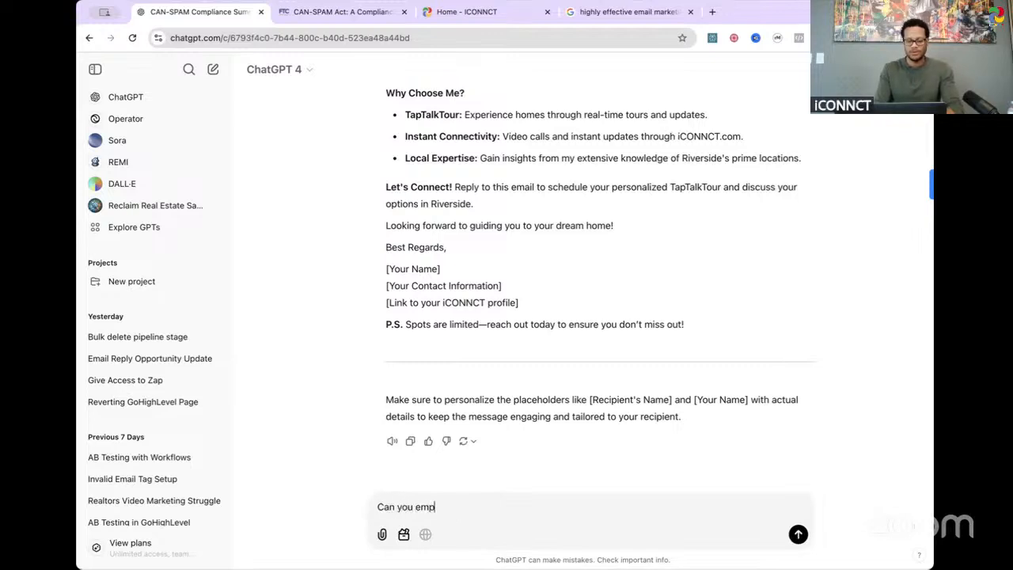
text(hasize)
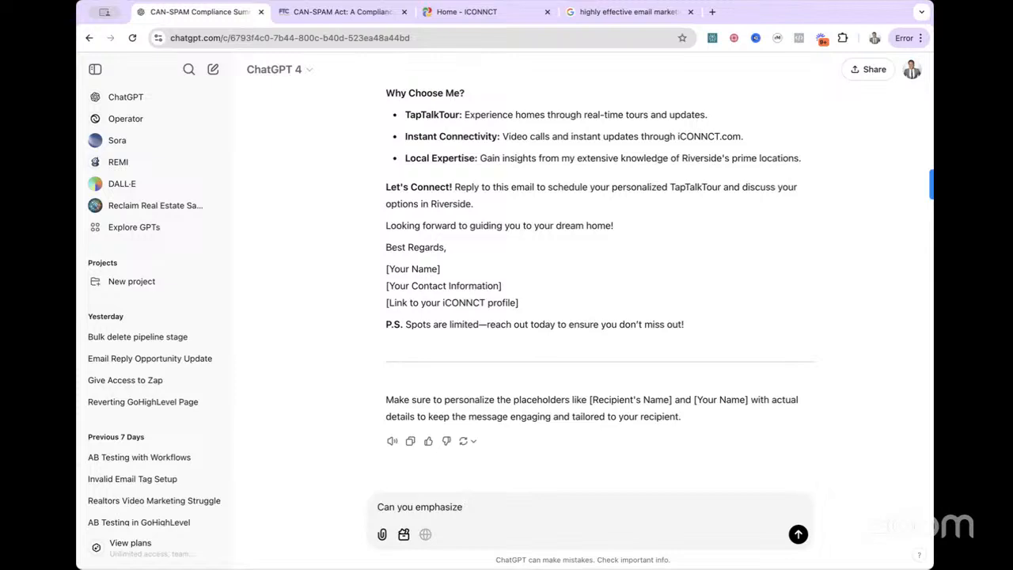
text( FOMO into the email. F)
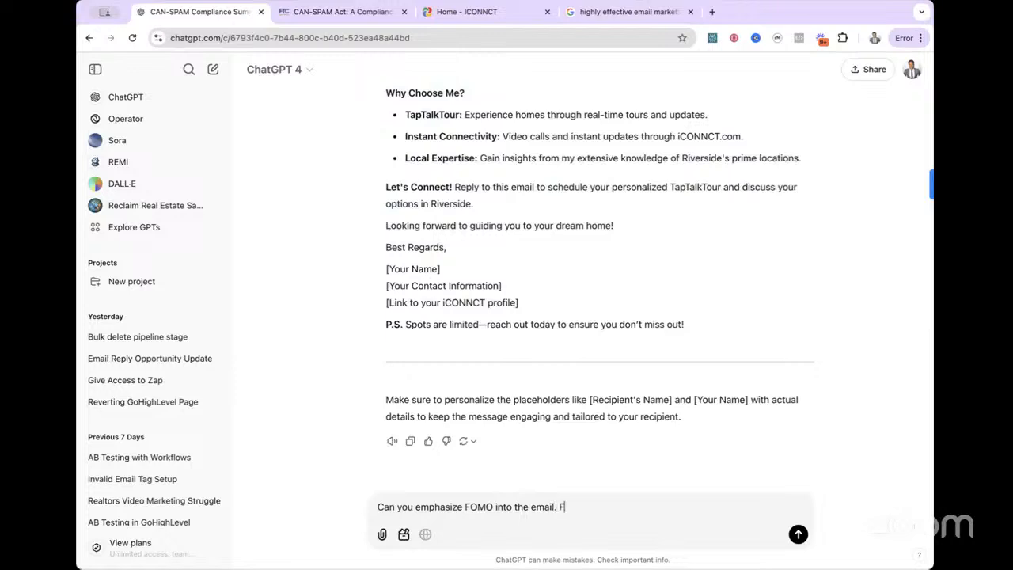
text(ear of missing out is )
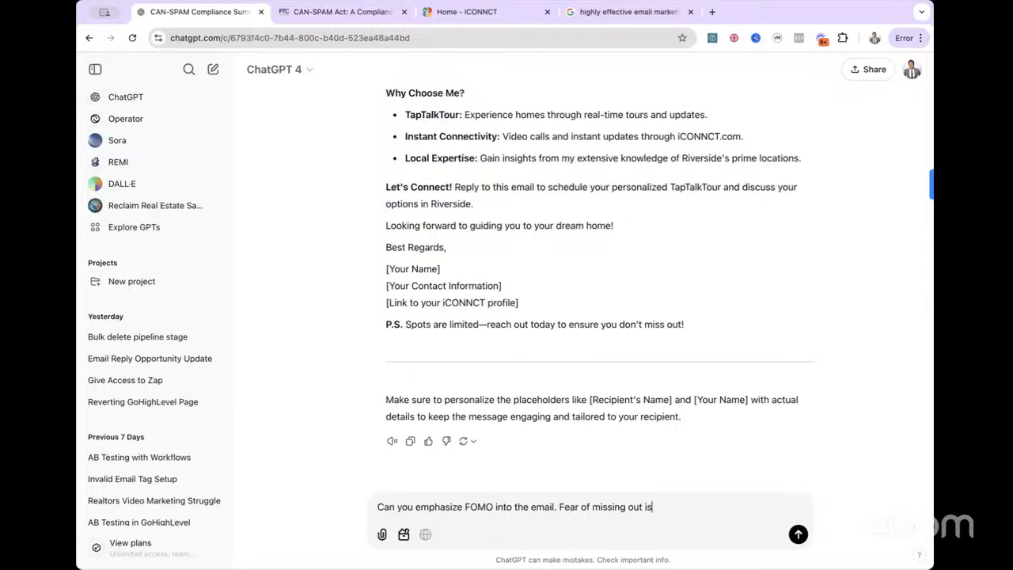
text(what that styands)
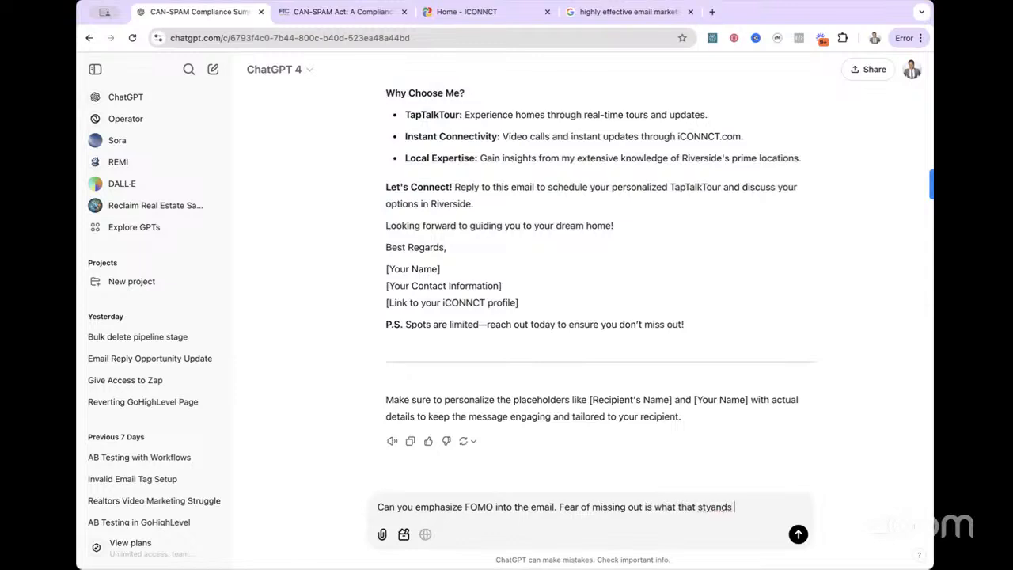
Step: Finish the message with the explanation "Fear of missing out is what that stands for" and send it
key(BackSpace)
key(BackSpace)
key(BackSpace)
key(BackSpace)
key(BackSpace)
text(ands for)
key(Return)
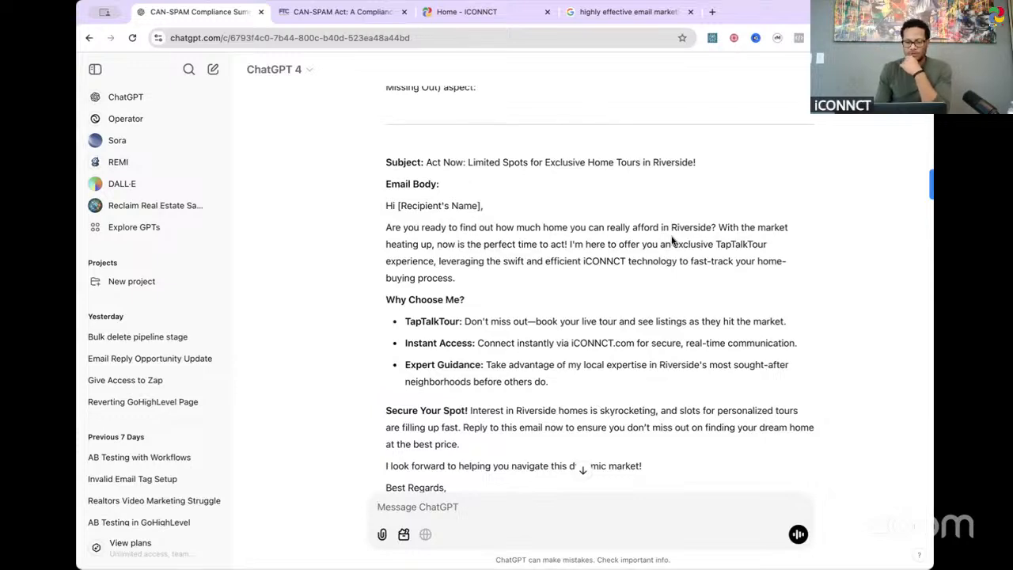
Step: Review the FOMO version of the email from subject line to closing note, highlighting the "Secure Your Spot!" paragraph while reading
scroll(716, 238, down, 1)
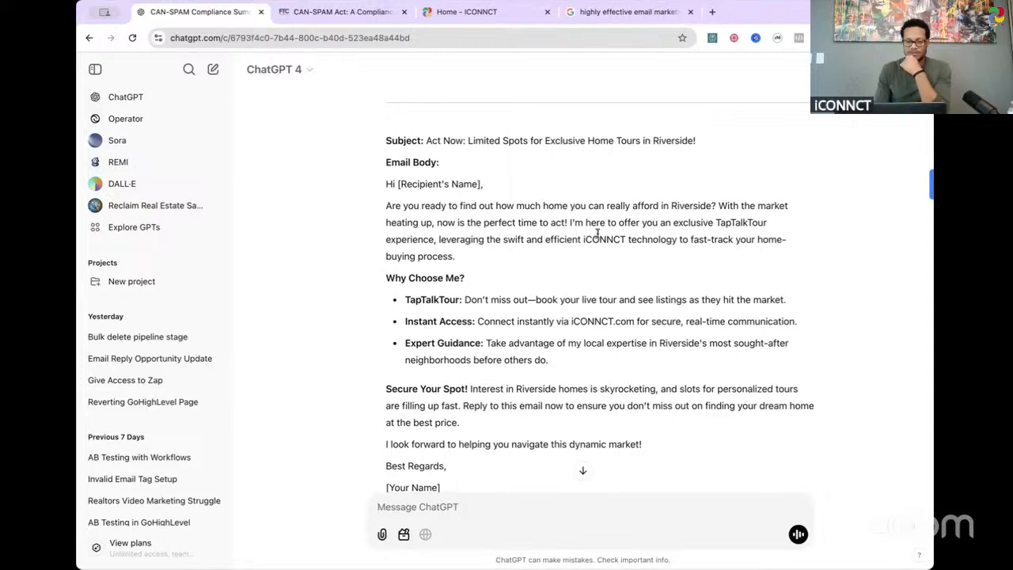
scroll(597, 233, down, 1)
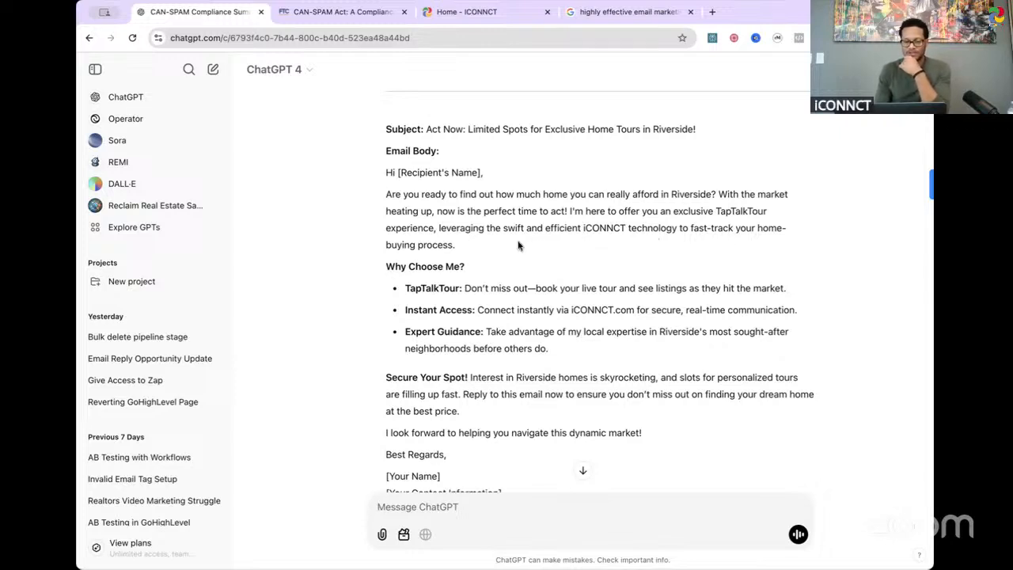
scroll(516, 254, down, 1)
scroll(515, 254, down, 2)
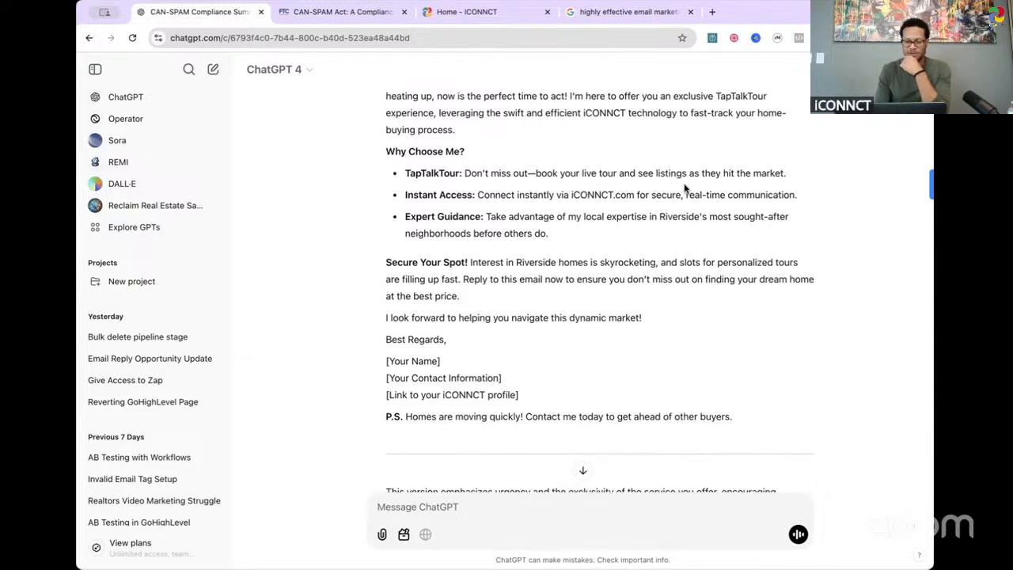
scroll(523, 230, down, 1)
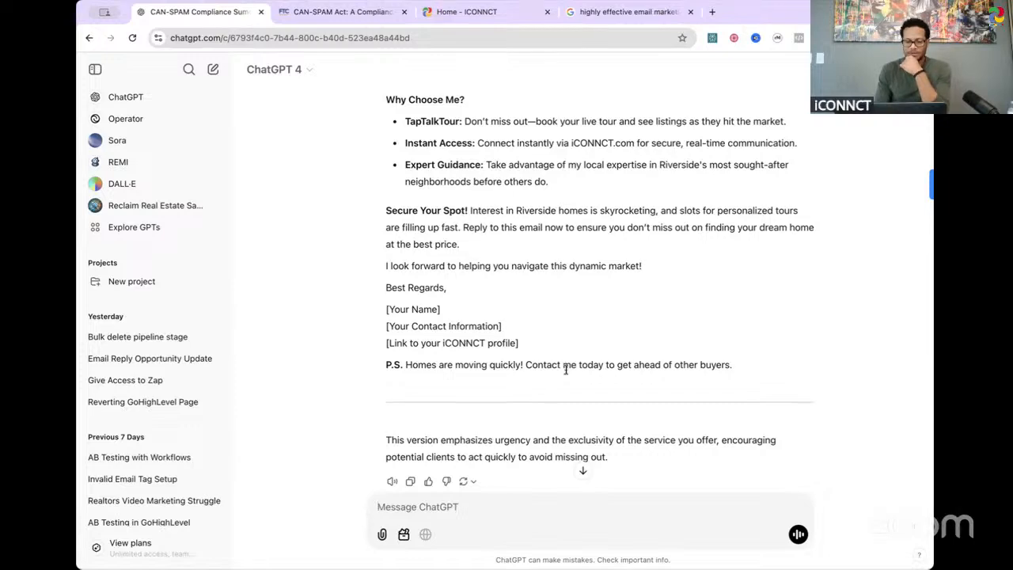
scroll(607, 360, up, 1)
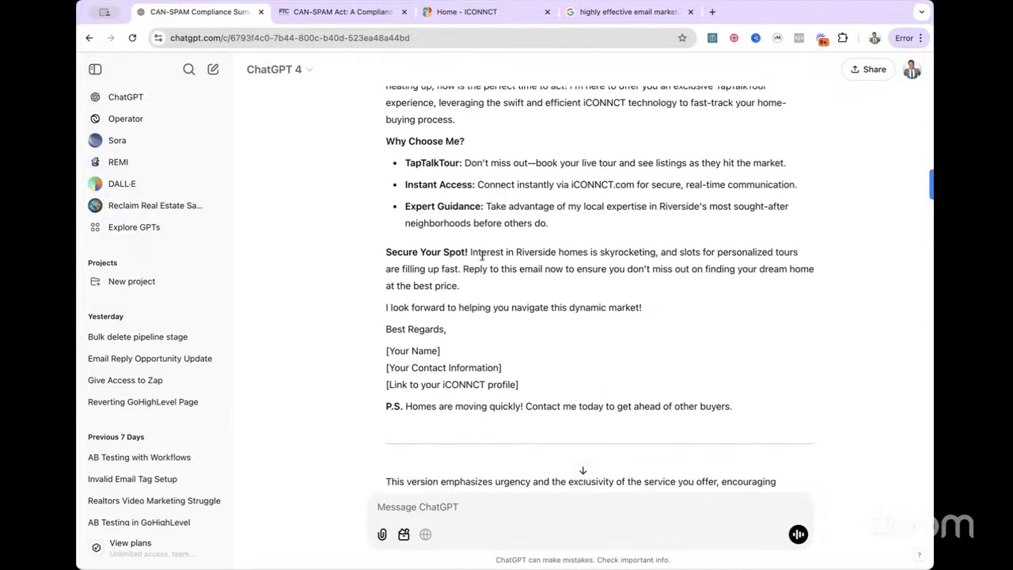
drag(480, 286, 384, 245)
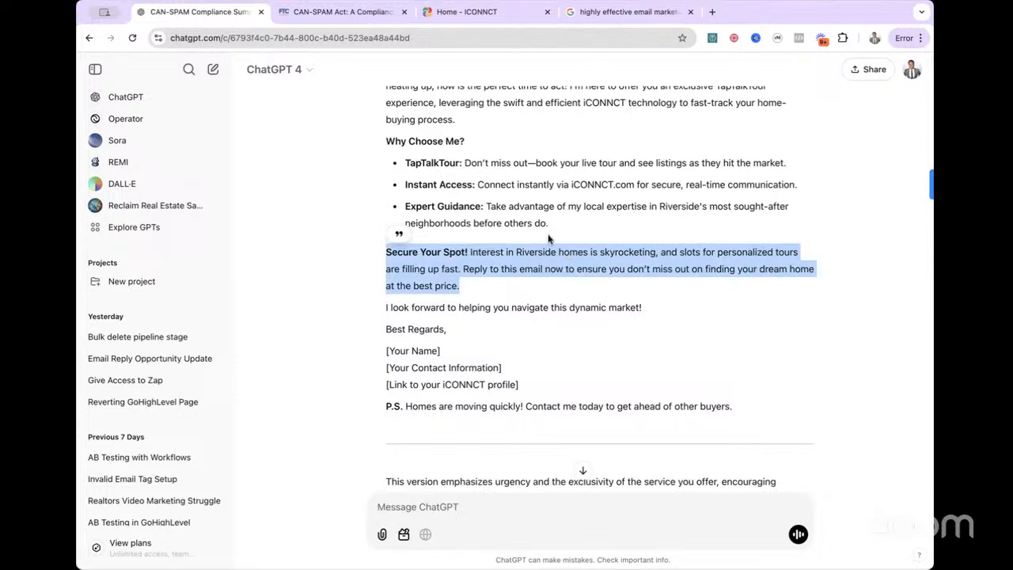
click(480, 270)
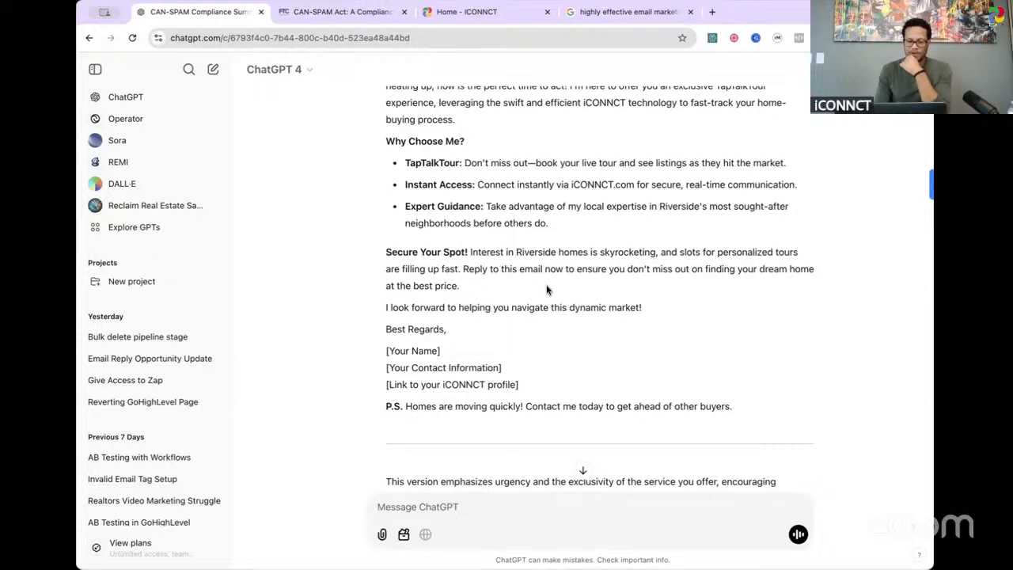
scroll(563, 333, down, 2)
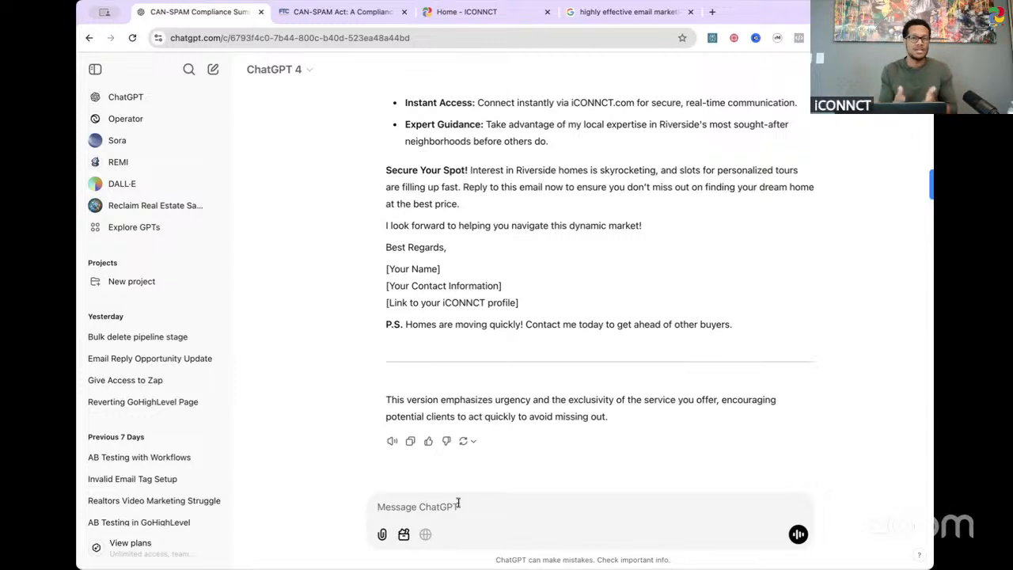
Step: Start a new message to ChatGPT with "I use KVCore as my CRM, can you show me"
text(I use th)
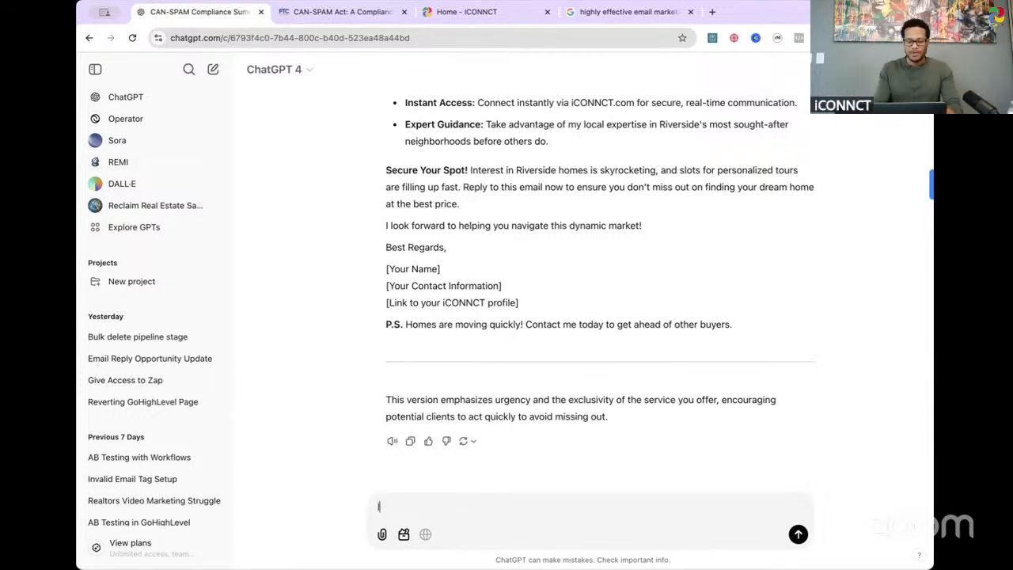
key(BackSpace)
key(BackSpace)
text(K)
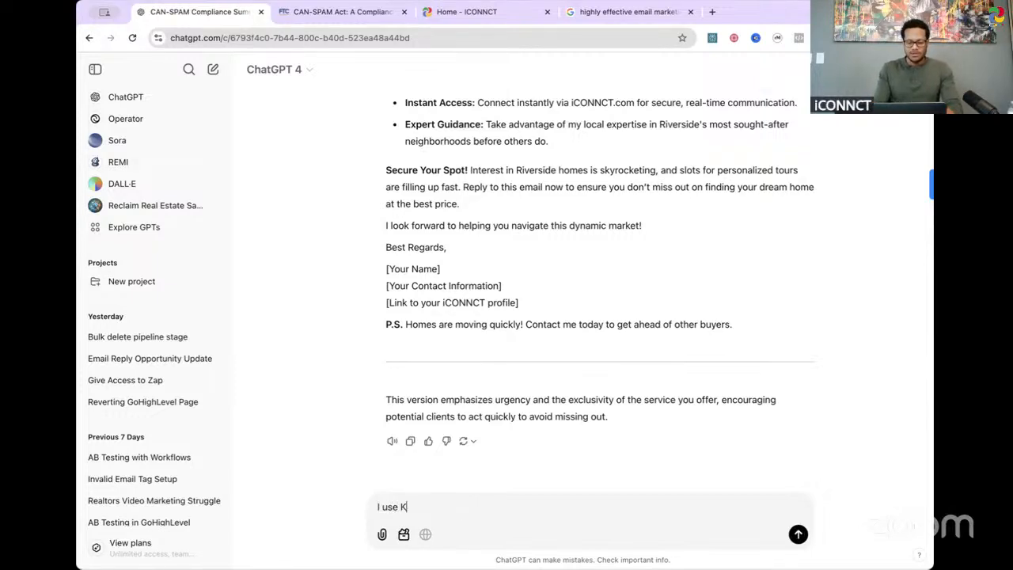
text(VCore )
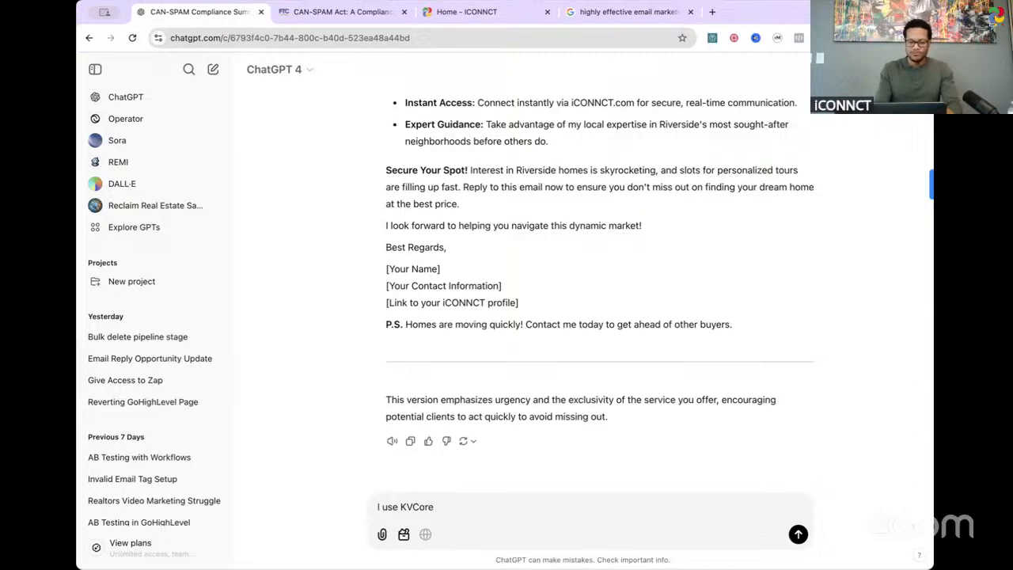
text(as my )
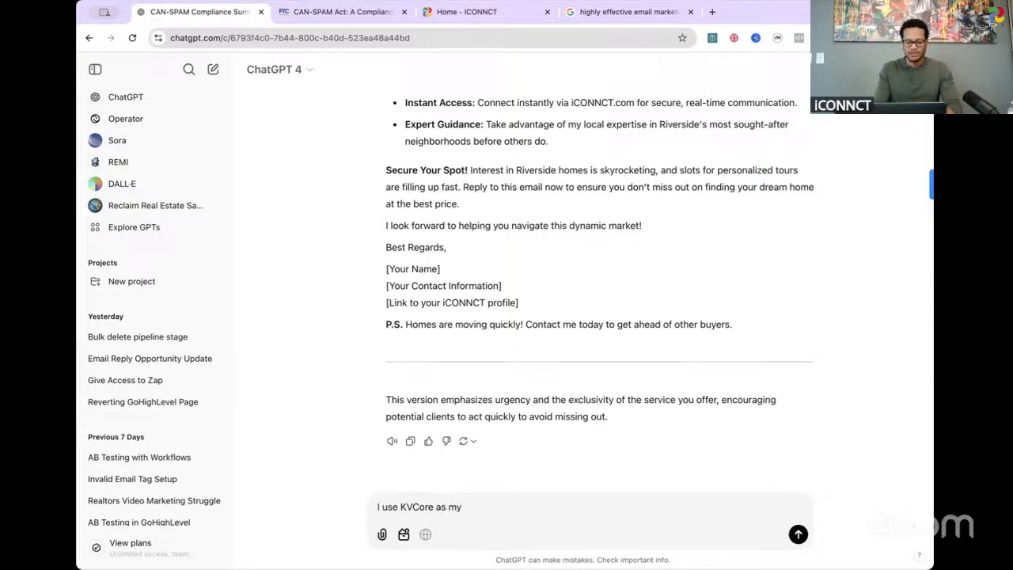
text(CRM, can yo)
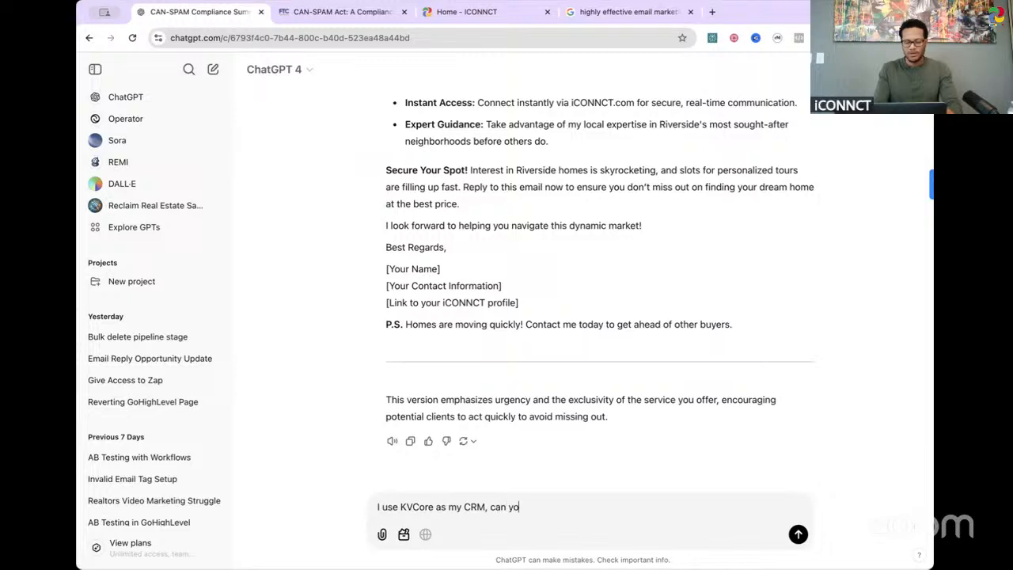
text(u show me a step)
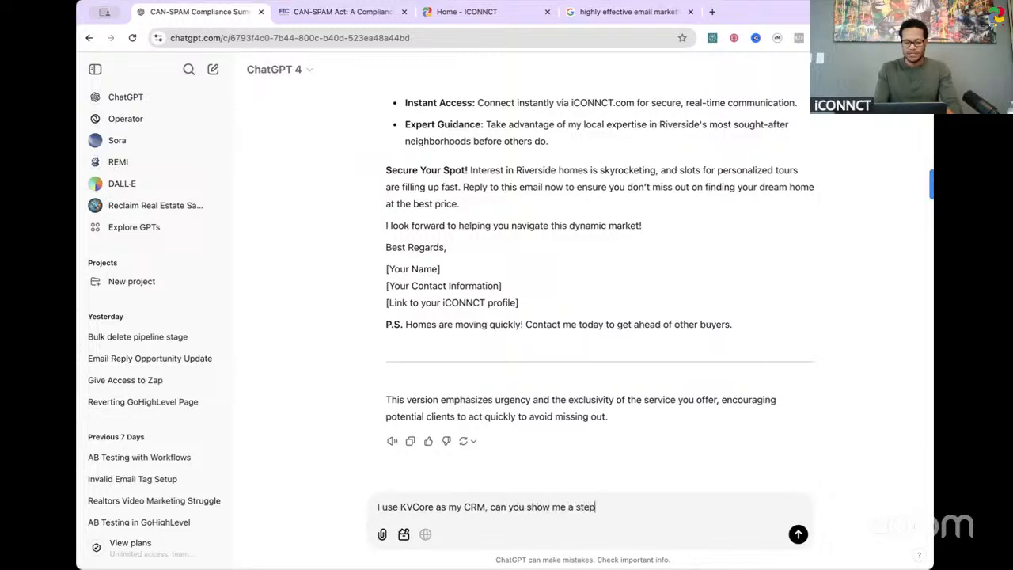
text( by step )
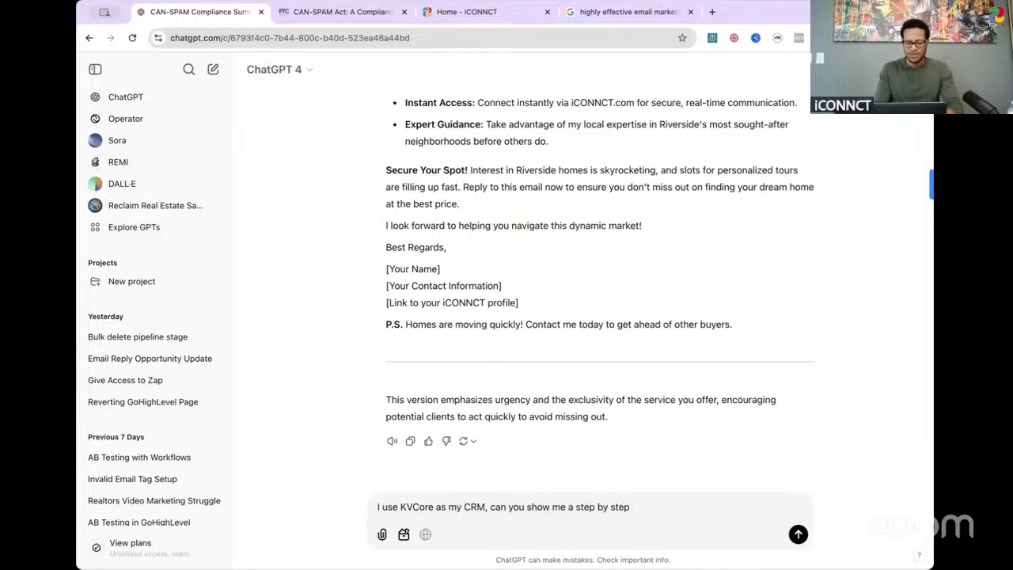
text(guide on ho)
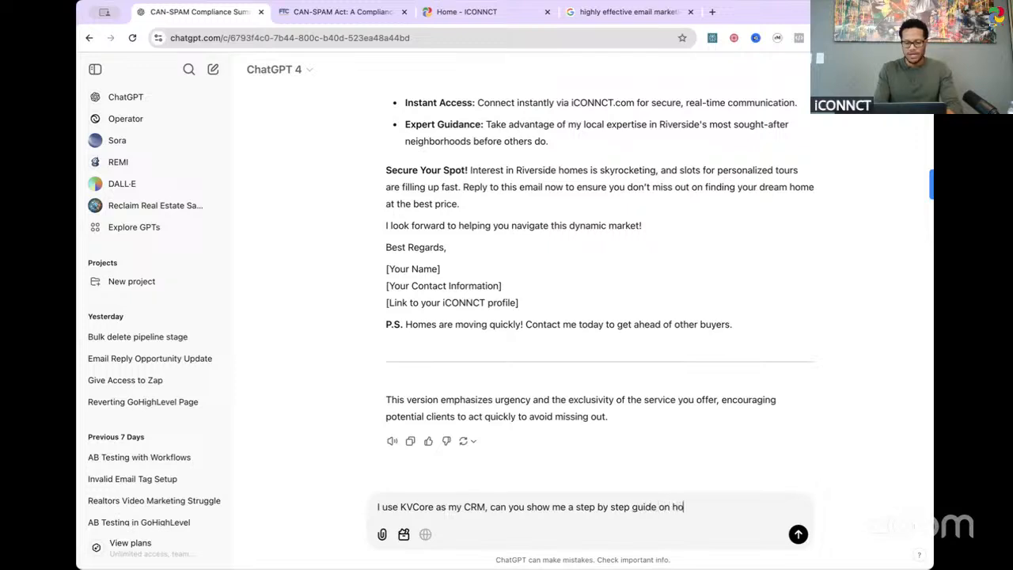
text(w to import the lead)
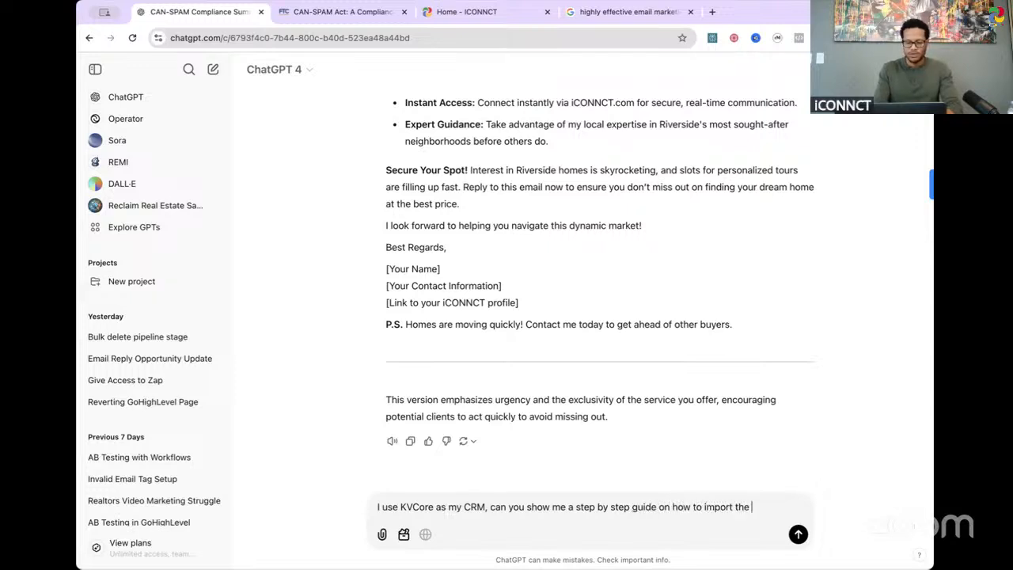
text(s that I )
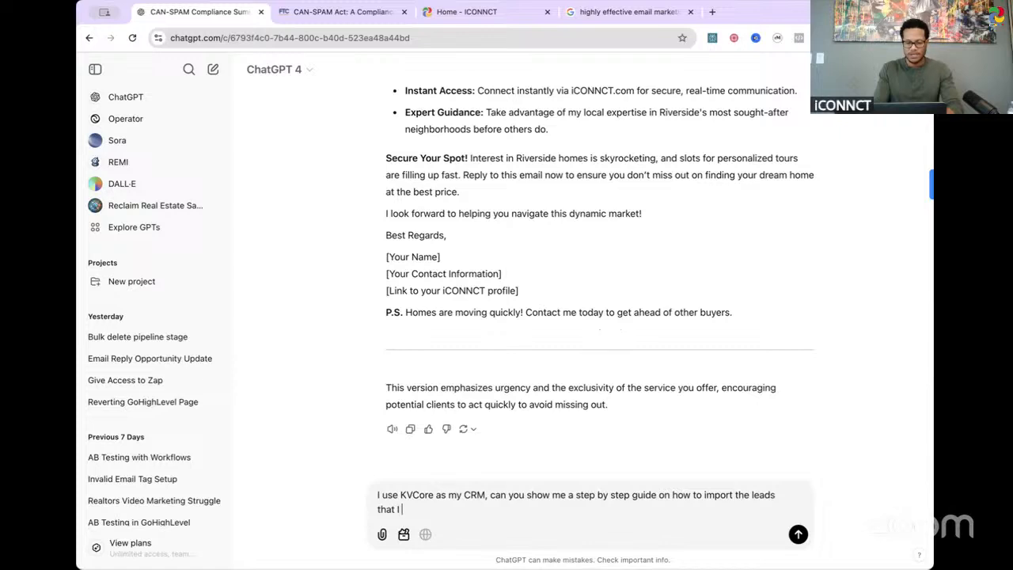
text(got from my ti)
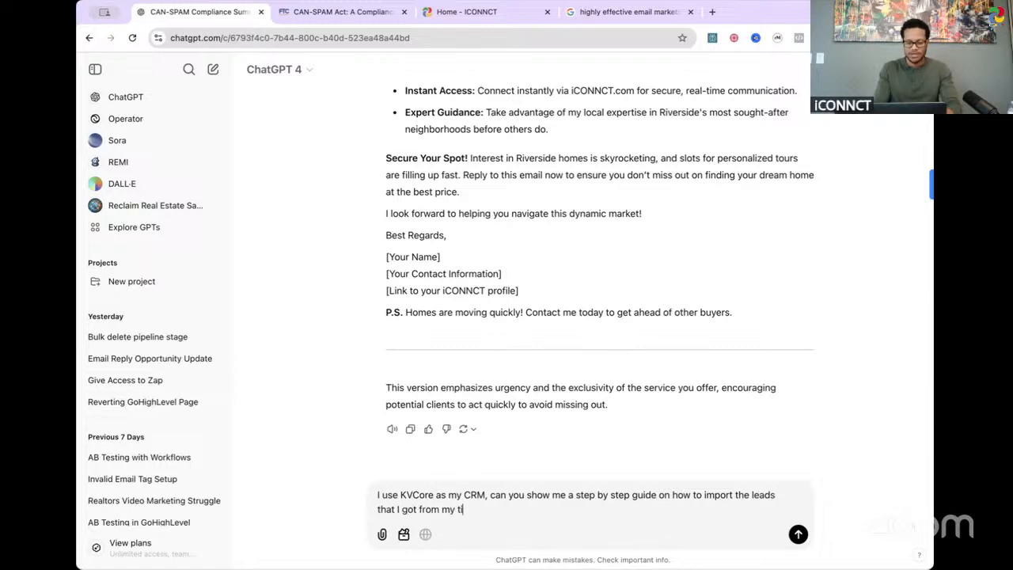
text(tle rep, )
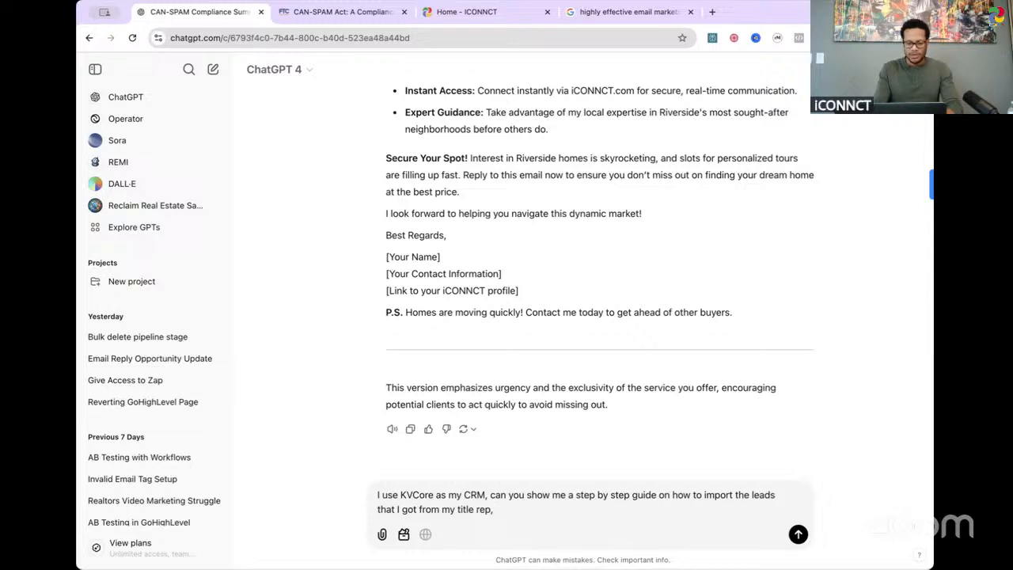
text(creaate)
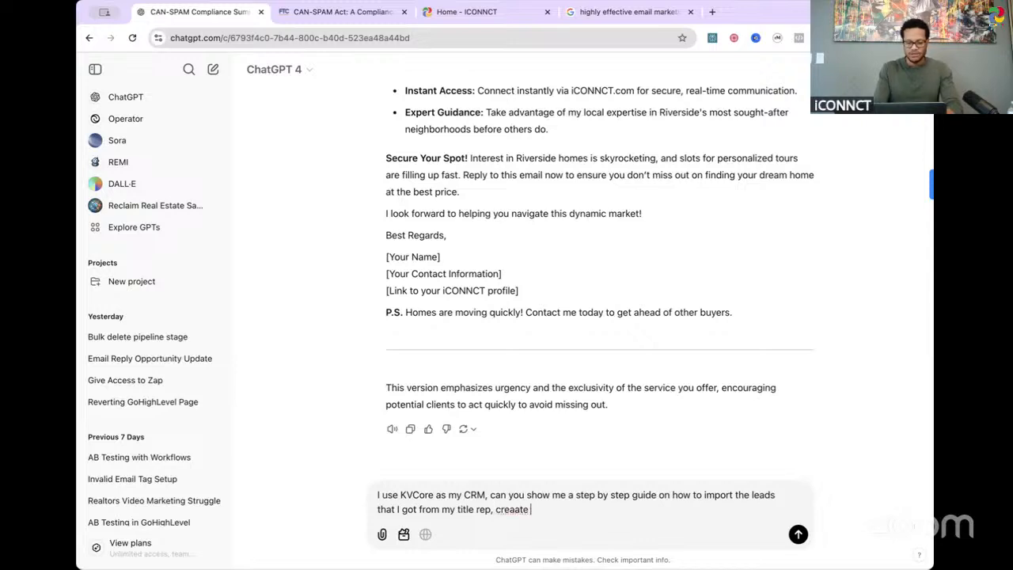
Step: Add the request "create email templates out the last email that you gave to me" to the message
key(BackSpace)
key(BackSpace)
text(te email)
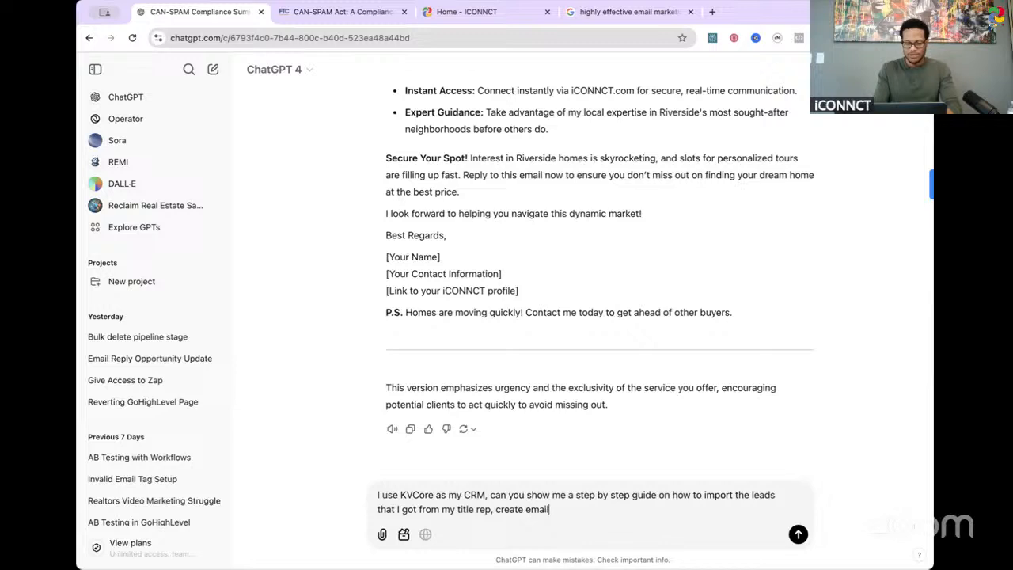
text( templates out the )
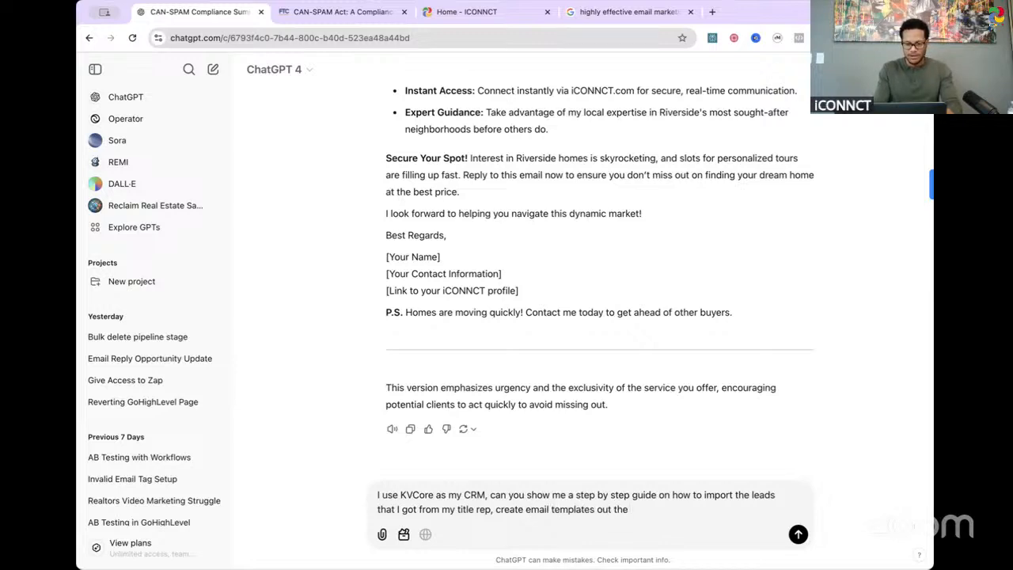
text(last email y)
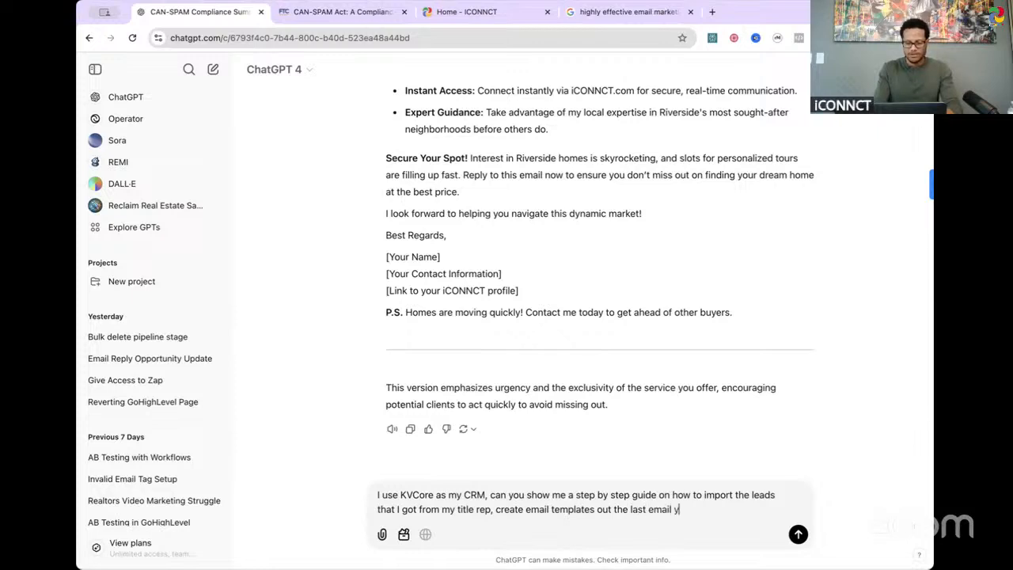
key(BackSpace)
text(that you )
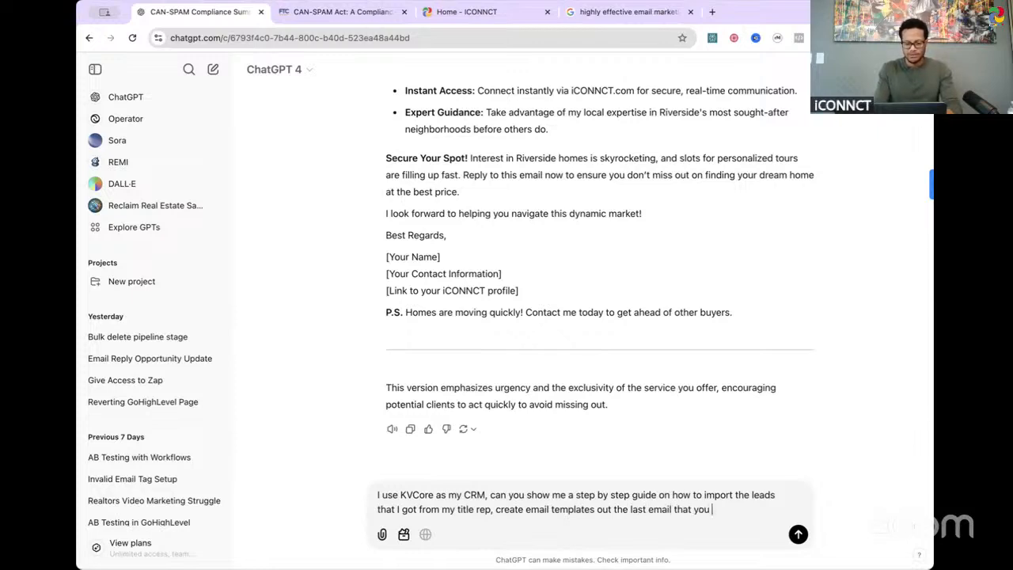
text(gave to me)
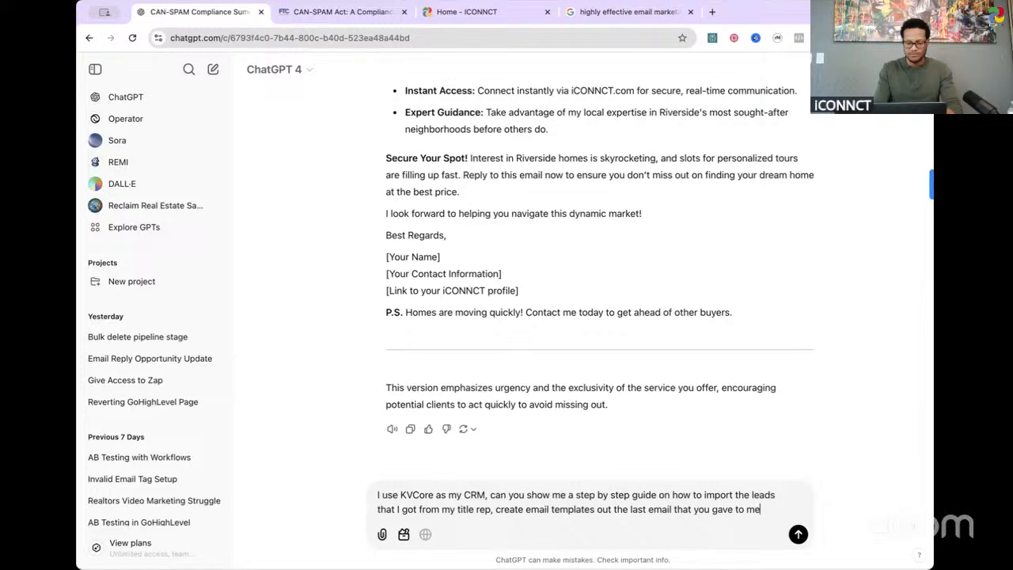
text(, andset up and )
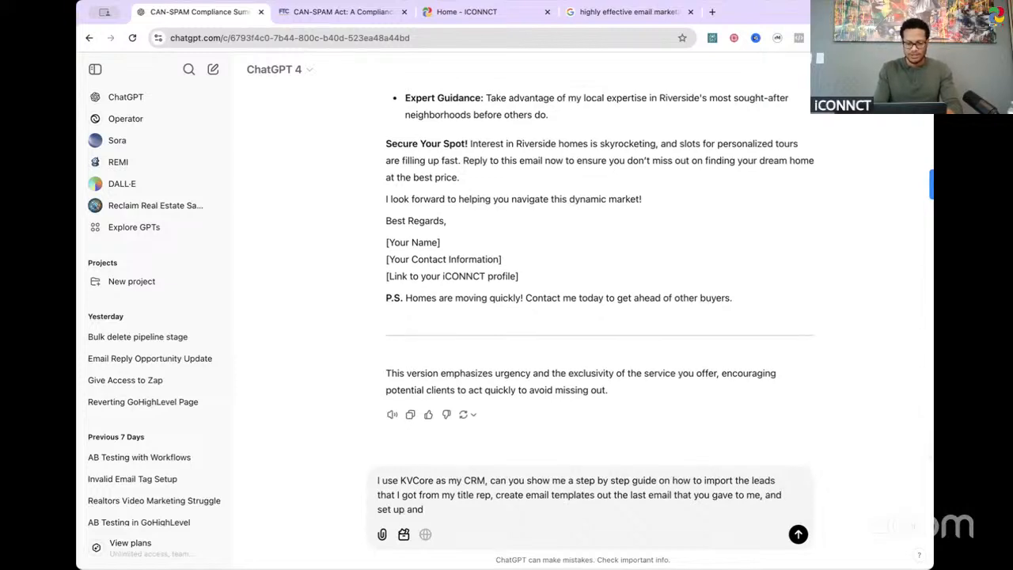
key(BackSpace)
key(BackSpace)
text( AB te)
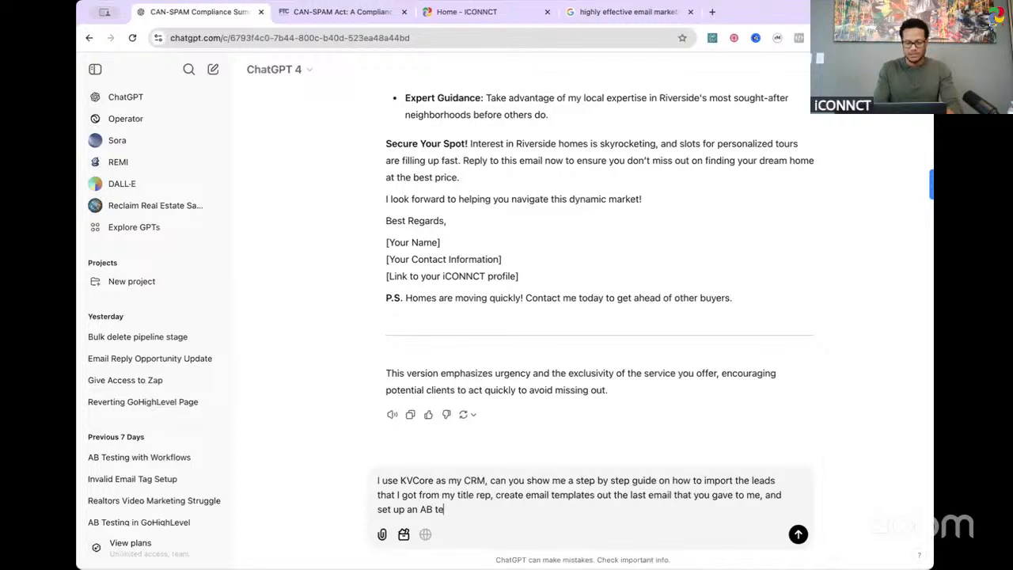
text(st with th)
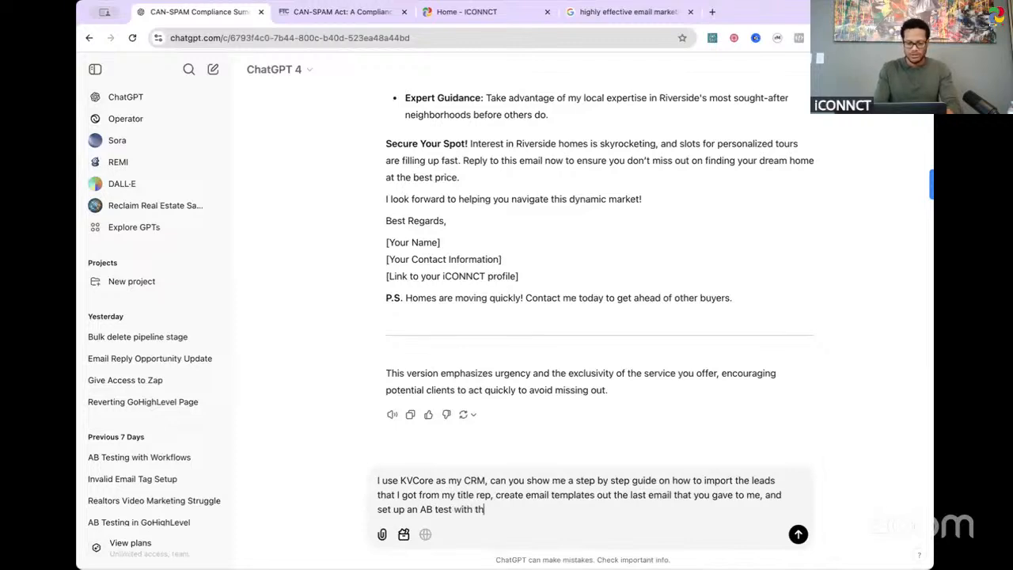
text(e pre)
Step: Finish the message with ", and set up an AB test with the previous email to that one." and send it
text(vio)
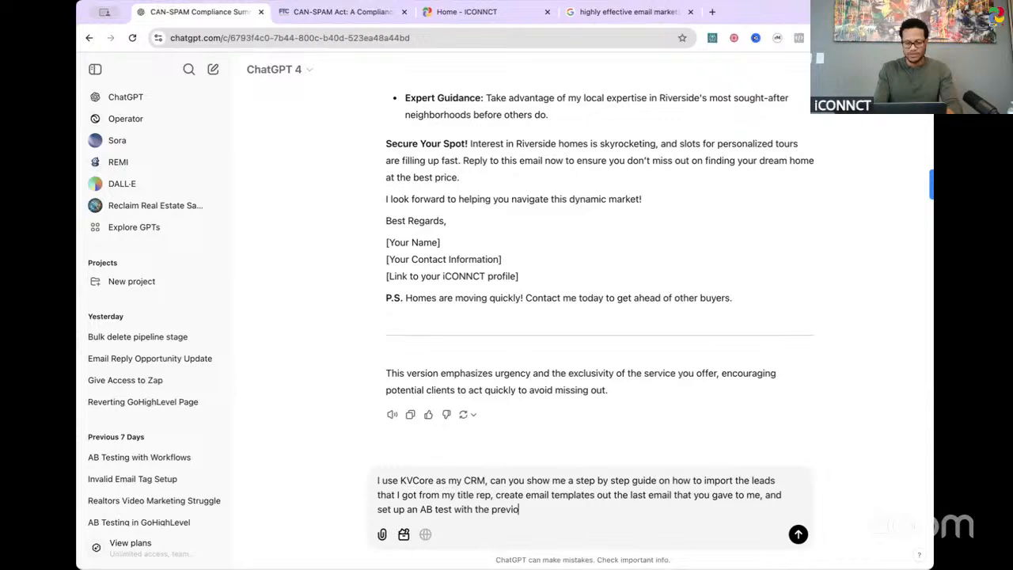
text(us email to t)
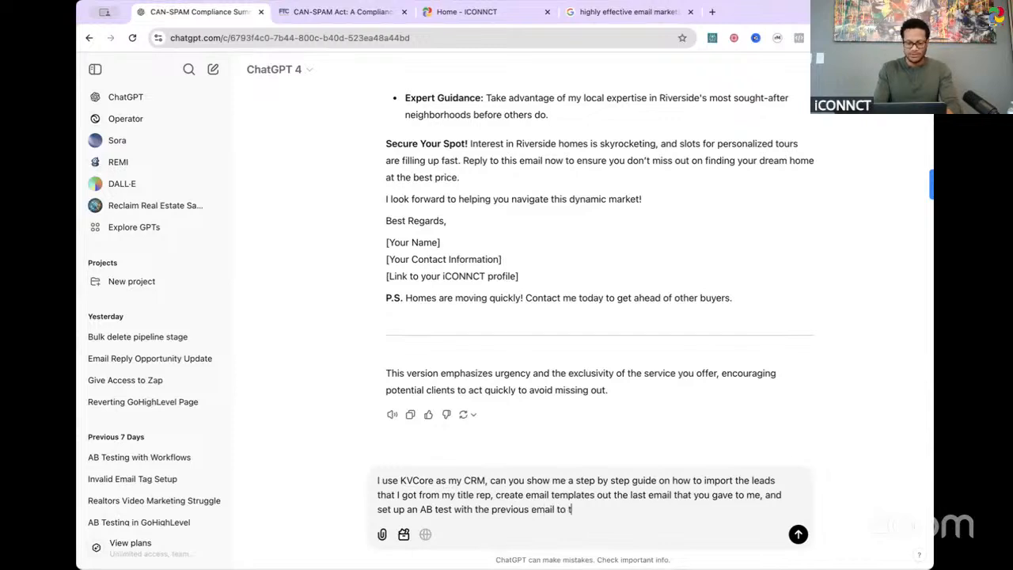
text(hat one.)
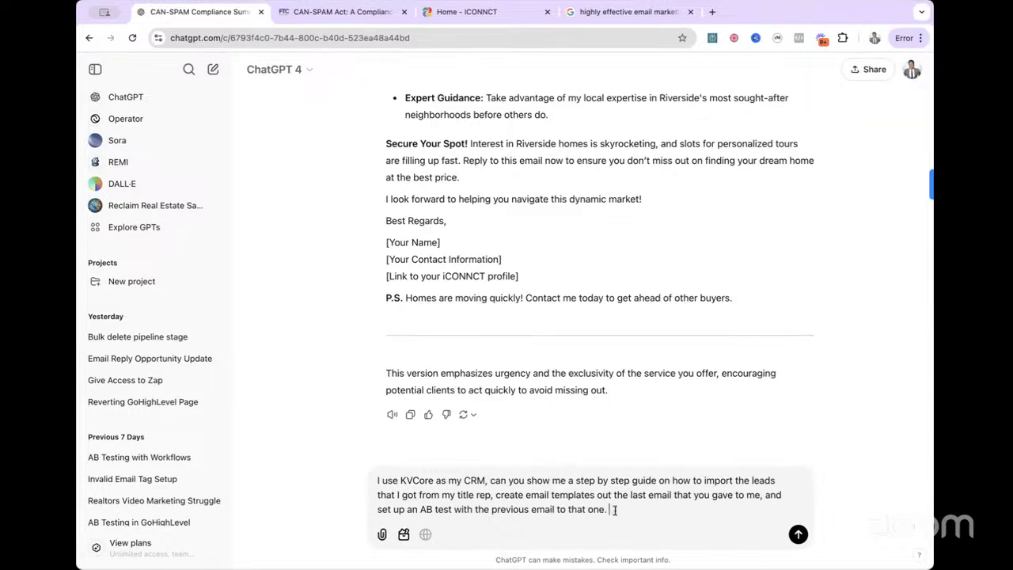
key(Return)
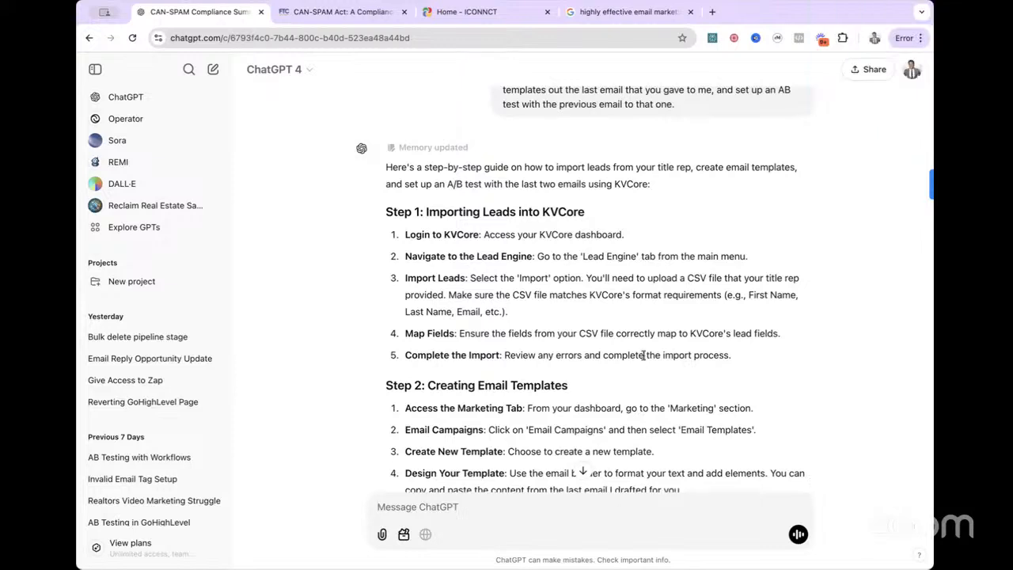
Step: Read through ChatGPT's KVCore guide covering lead import, email template creation and A/B test setup
scroll(553, 310, down, 3)
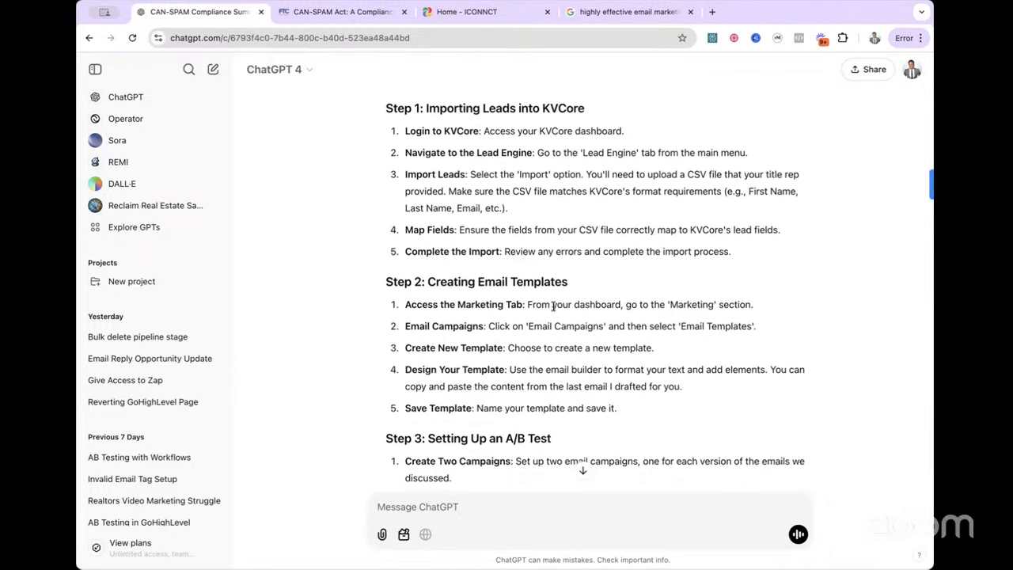
scroll(553, 306, up, 1)
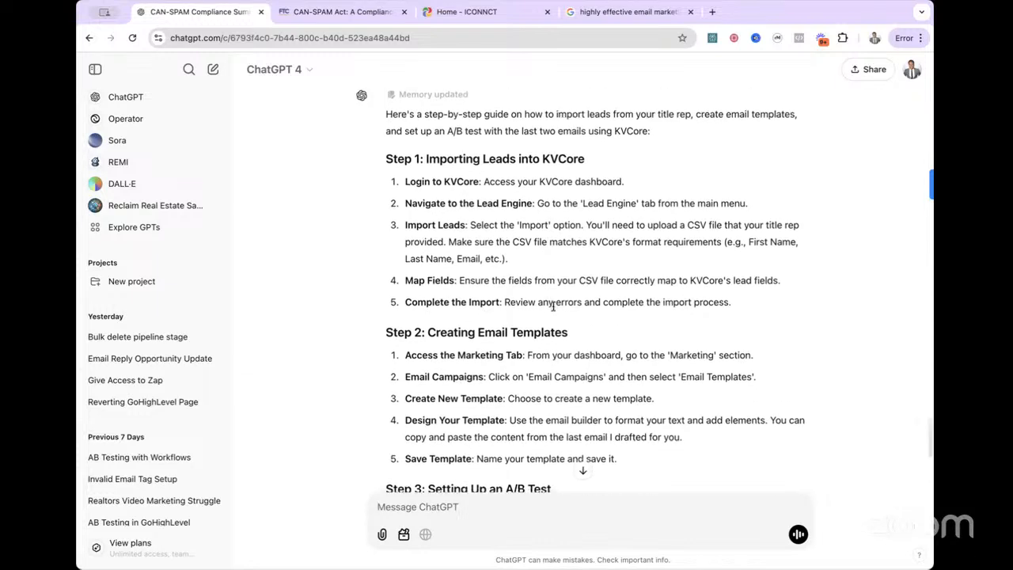
scroll(553, 306, down, 1)
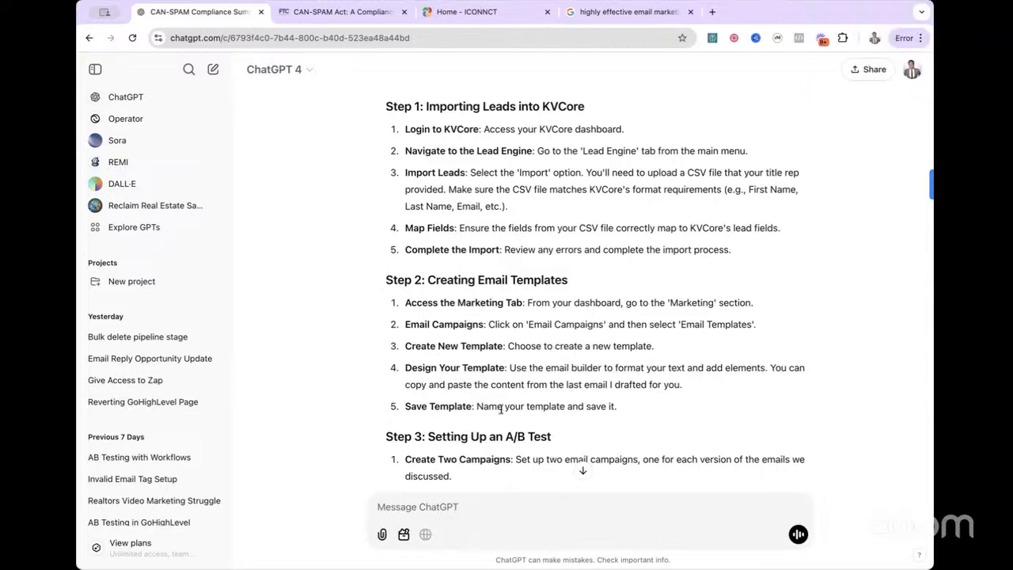
scroll(572, 378, down, 3)
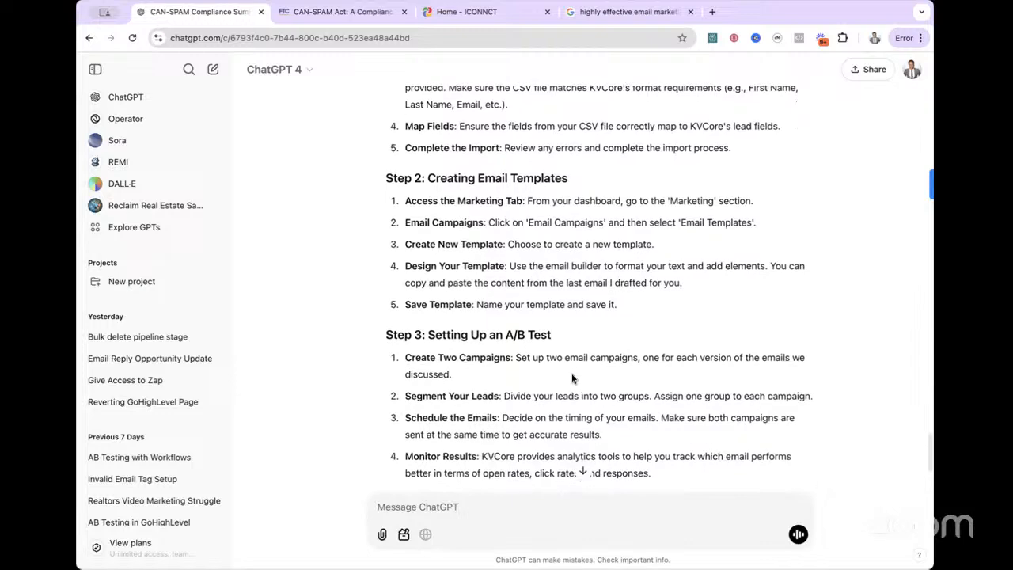
scroll(572, 378, down, 2)
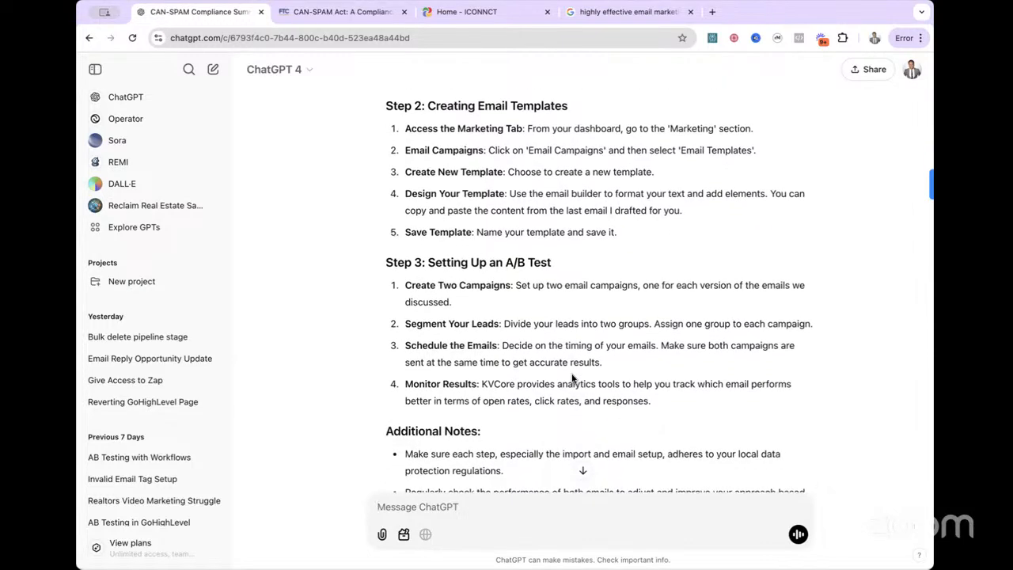
scroll(572, 378, up, 6)
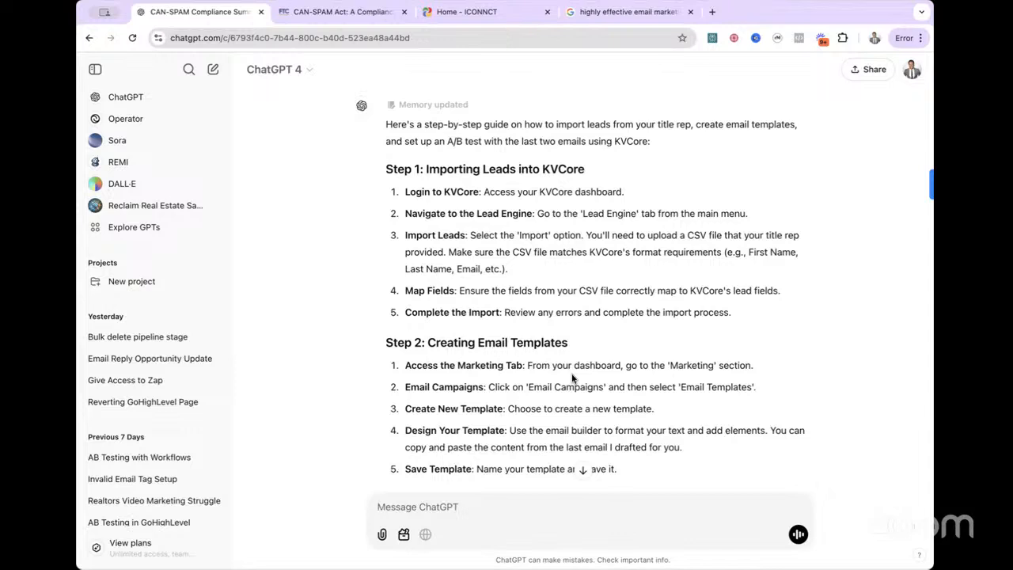
Step: Open the title representative's website with California Title Company's Title Advantage page in a new browser tab and look it over
click(713, 12)
click(520, 38)
text(tomm)
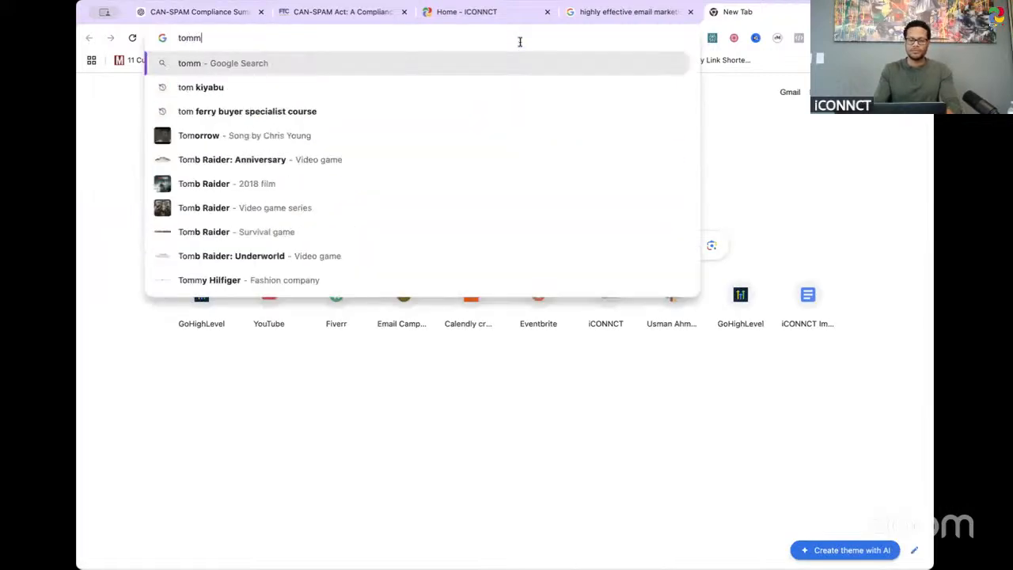
text(y4title.)
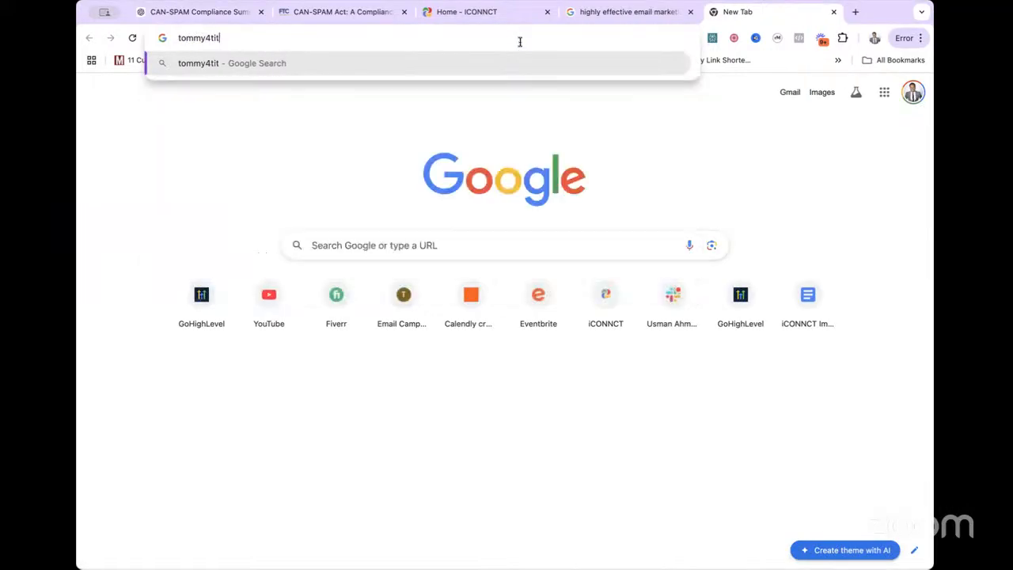
text(com)
key(Return)
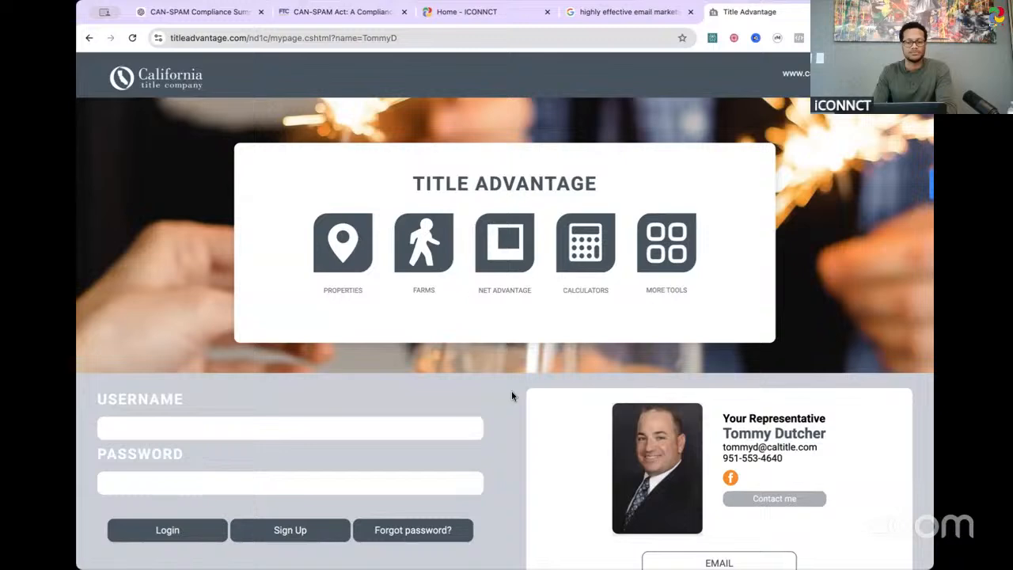
scroll(511, 396, down, 3)
scroll(429, 456, up, 3)
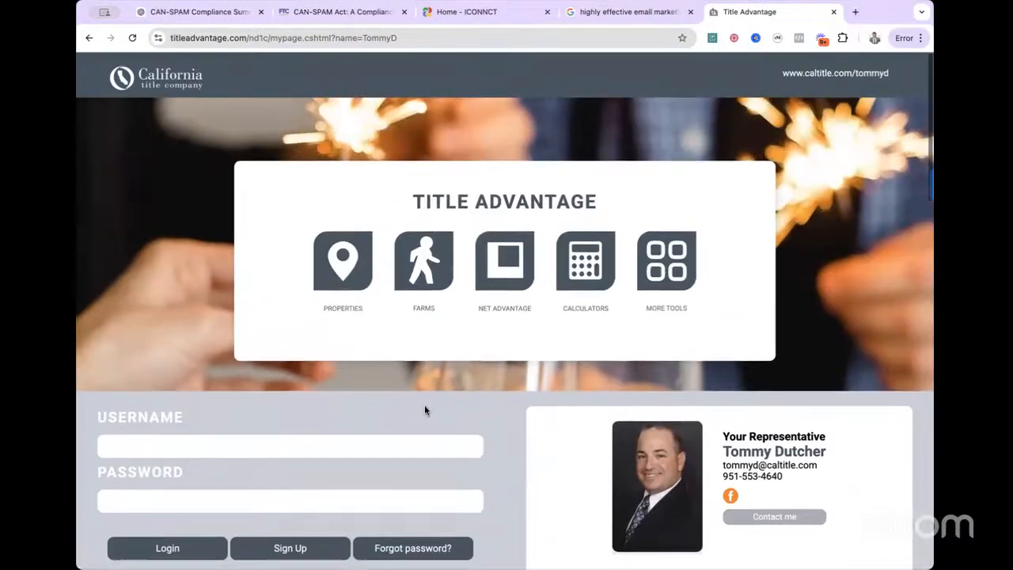